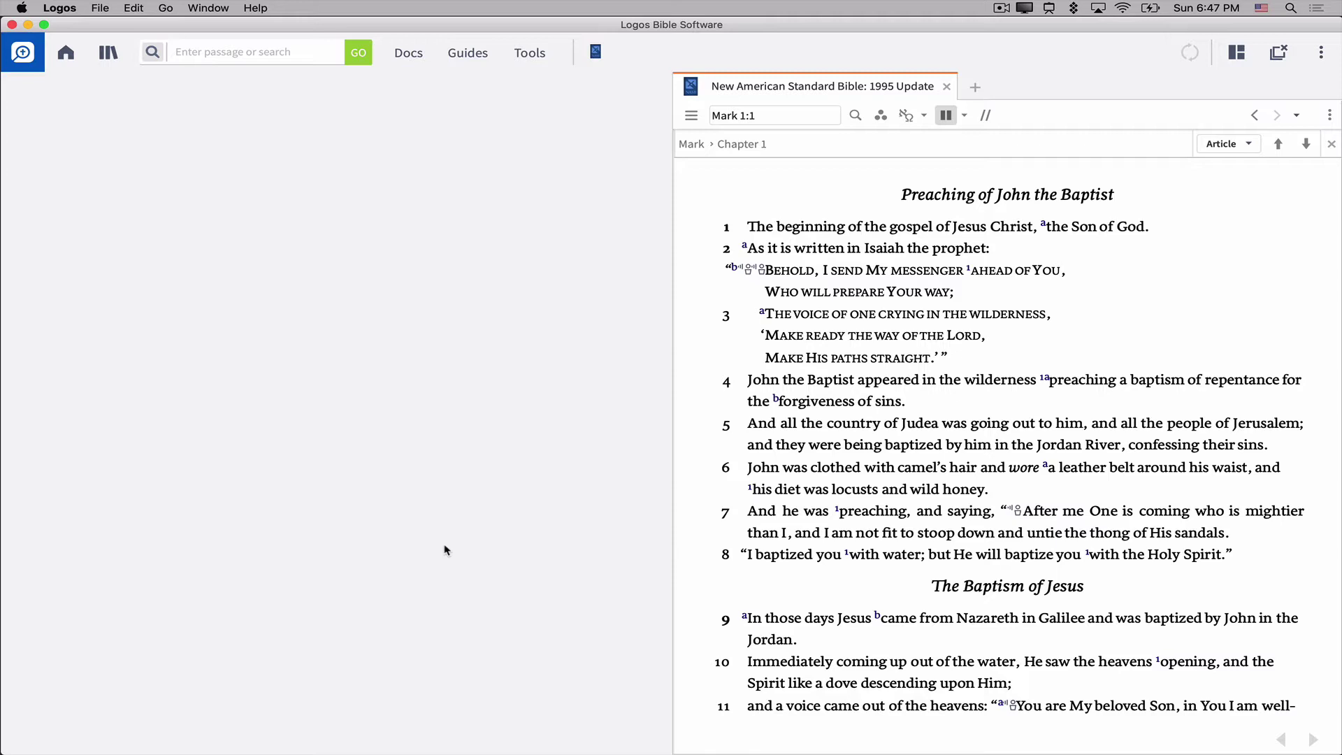
# Switch from Logos to the Master Notes_Gospel of Mark document in Pages via the Dock.
pyautogui.click(666, 615)
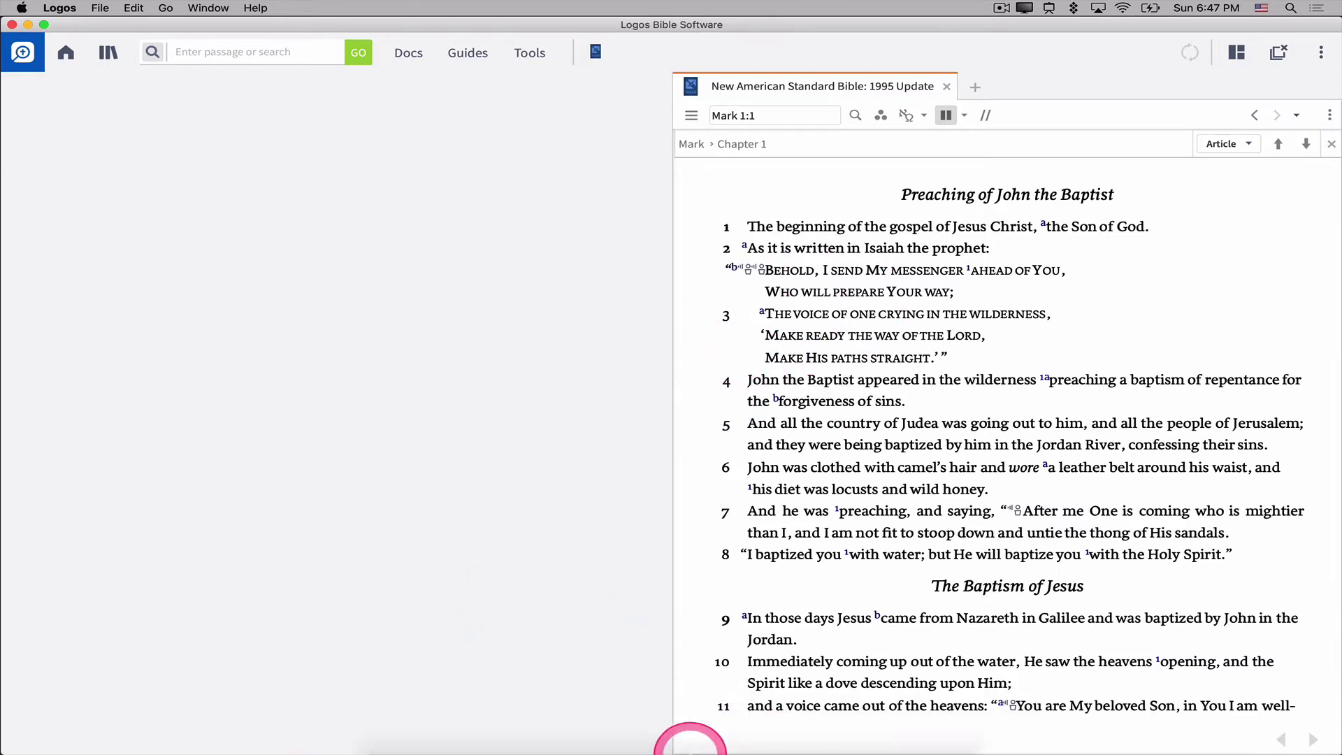
pyautogui.click(595, 731)
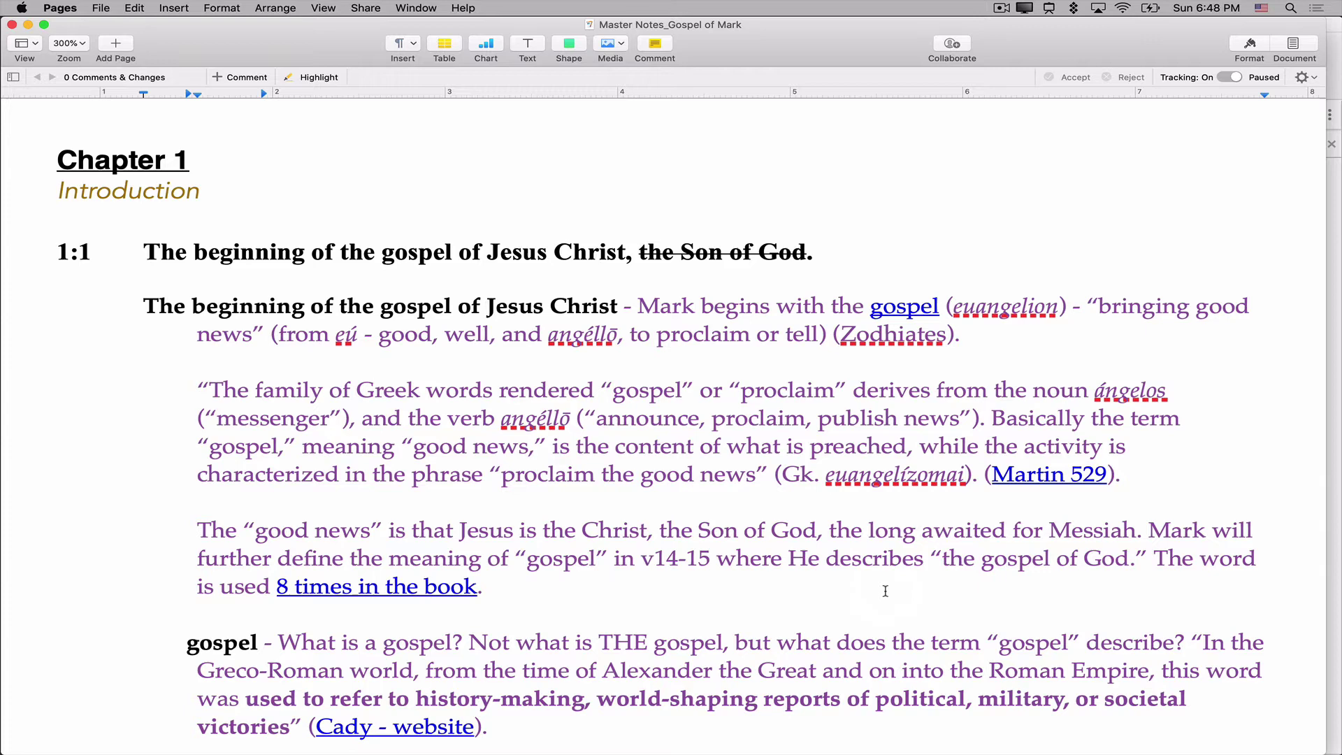
# Follow the blue 'gospel' link in the 1:1 notes to open Logos's Gospel Topic Guide.
pyautogui.click(847, 586)
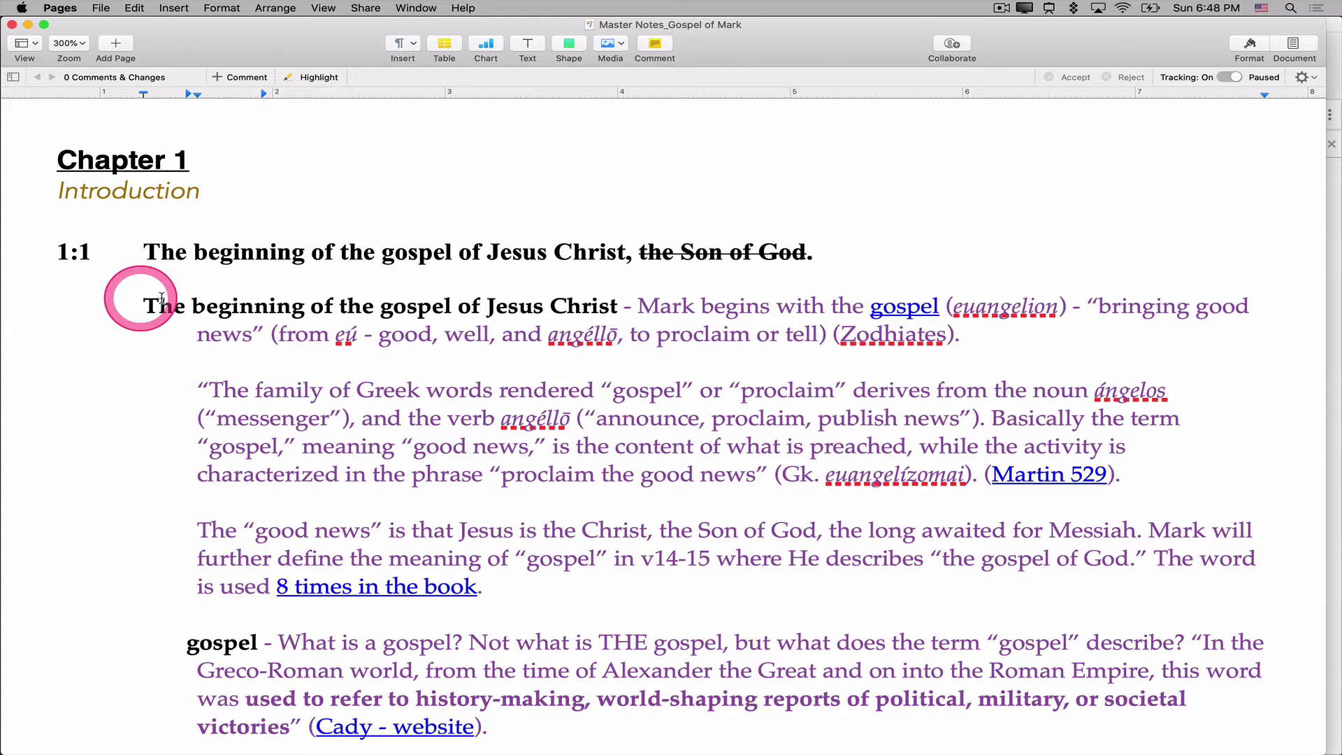
pyautogui.click(914, 315)
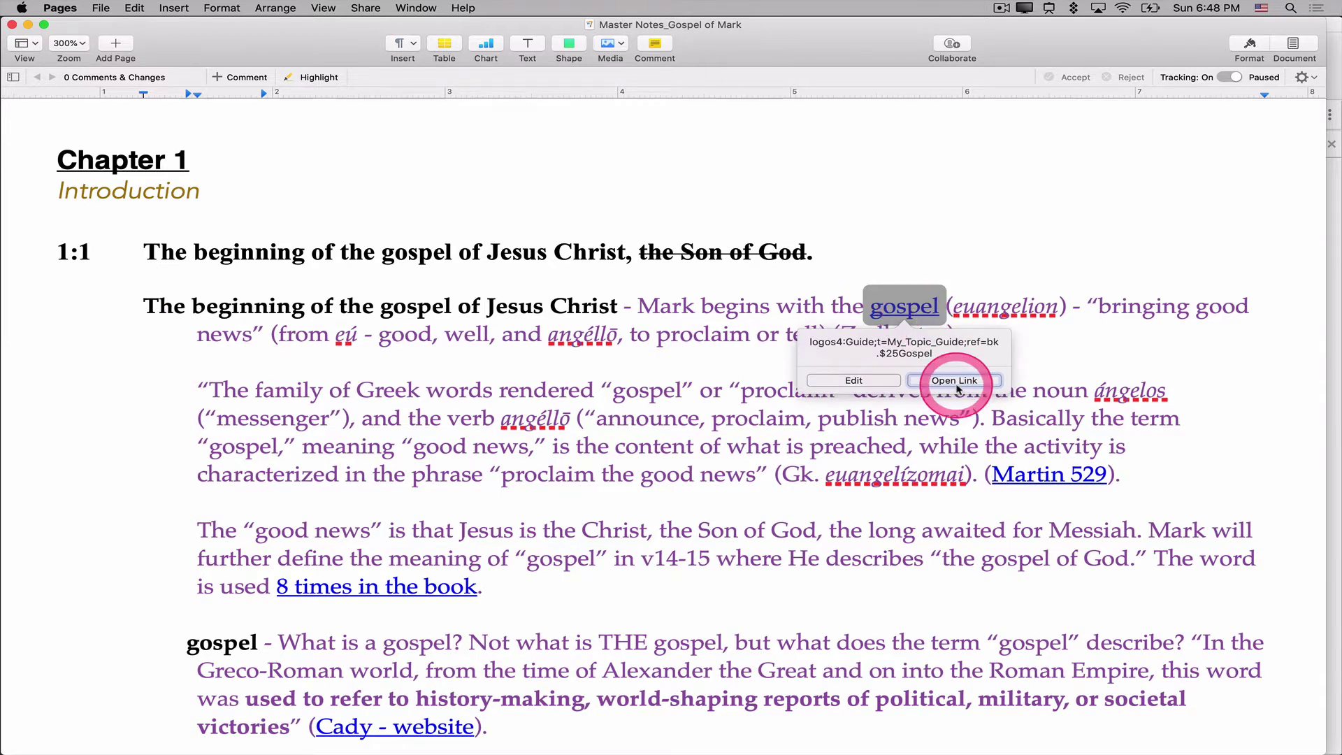
pyautogui.click(955, 381)
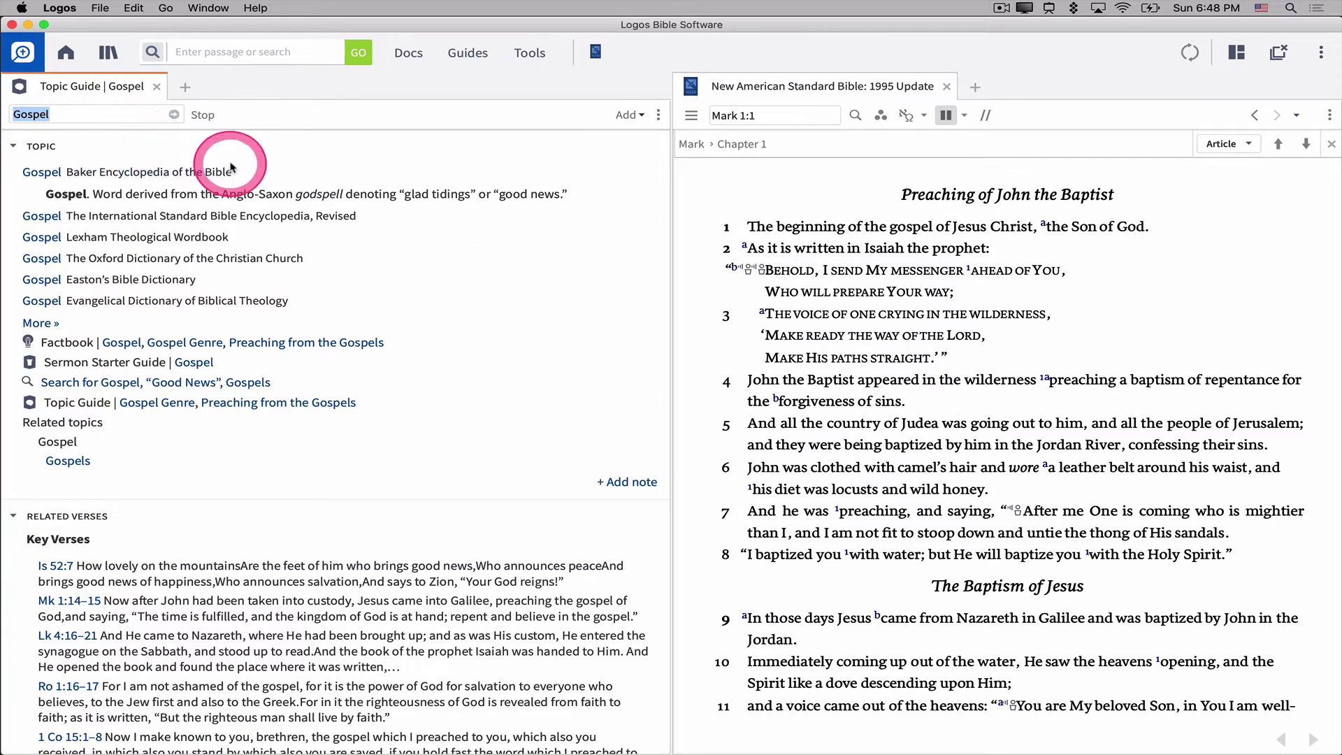
# Expand all Gospel entries in the Topic Guide, scroll through them, then close the guide.
pyautogui.click(38, 324)
pyautogui.scroll(-5, 303, 364)
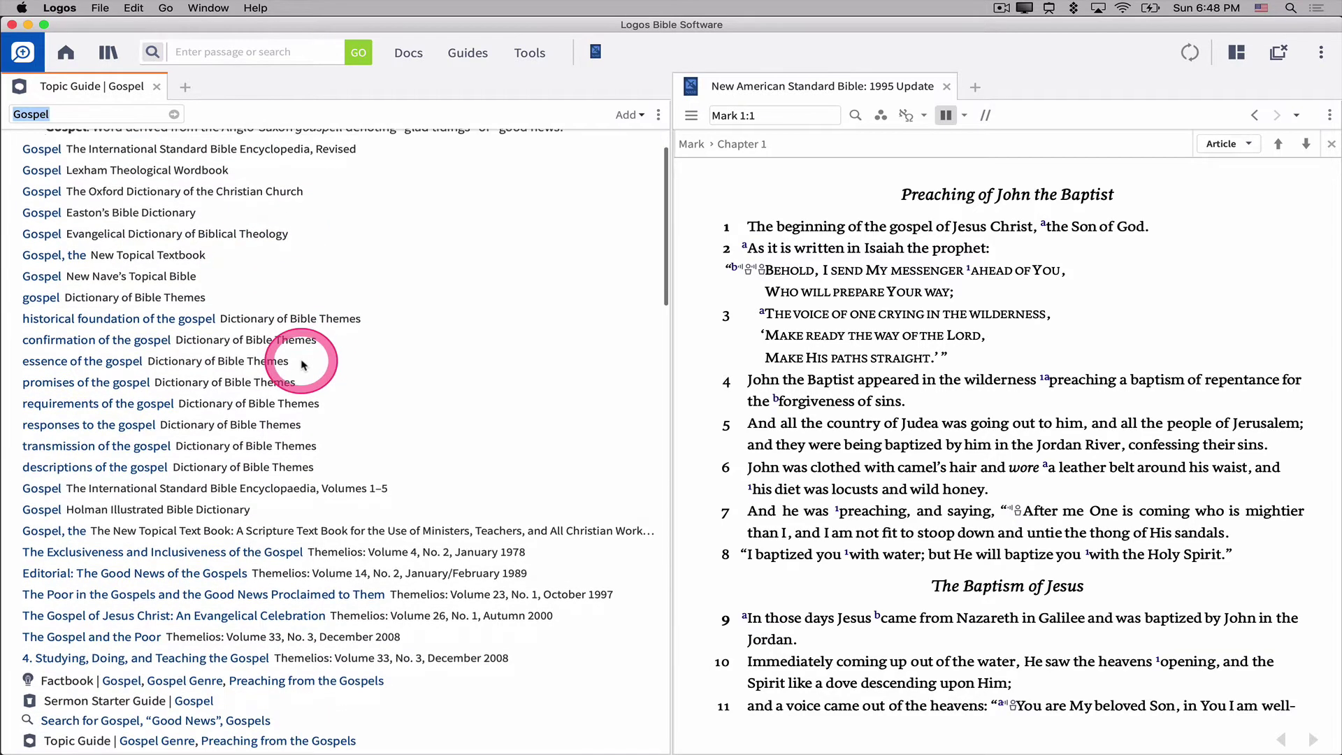
pyautogui.scroll(-15, 302, 364)
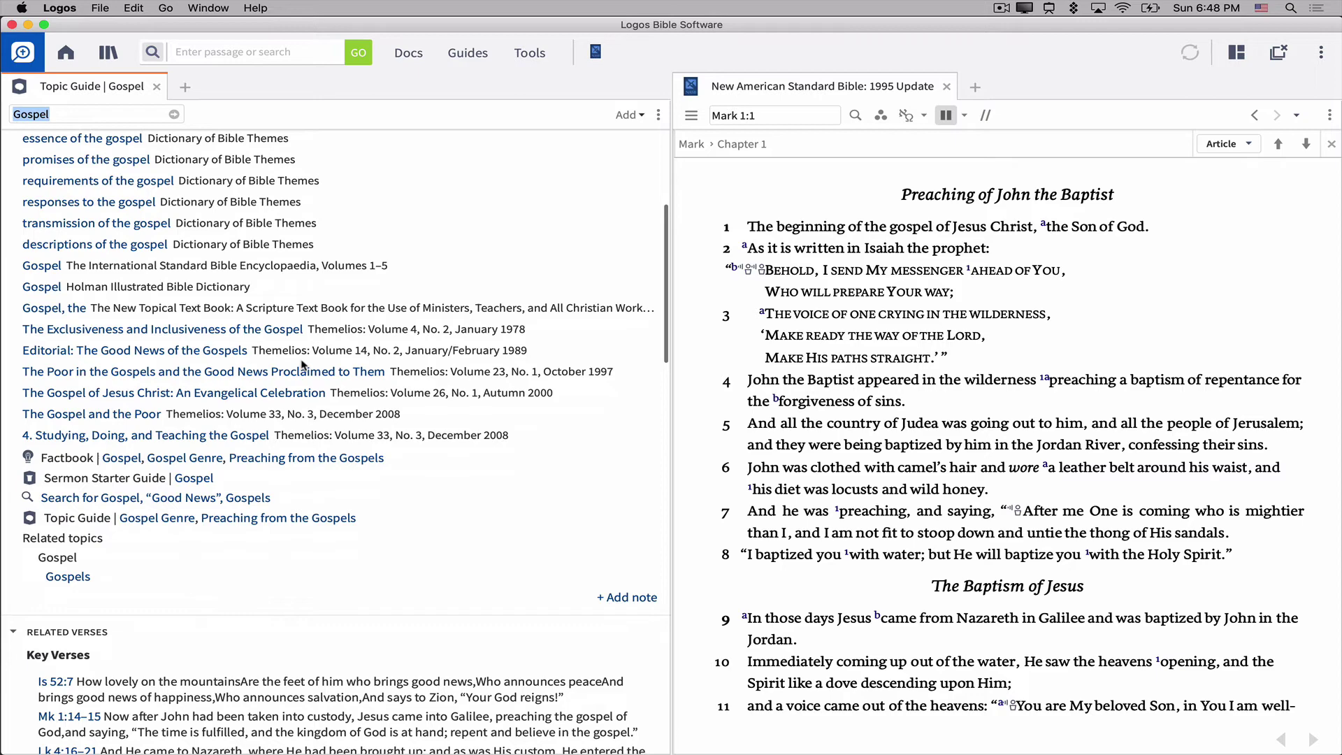
pyautogui.scroll(-5, 303, 364)
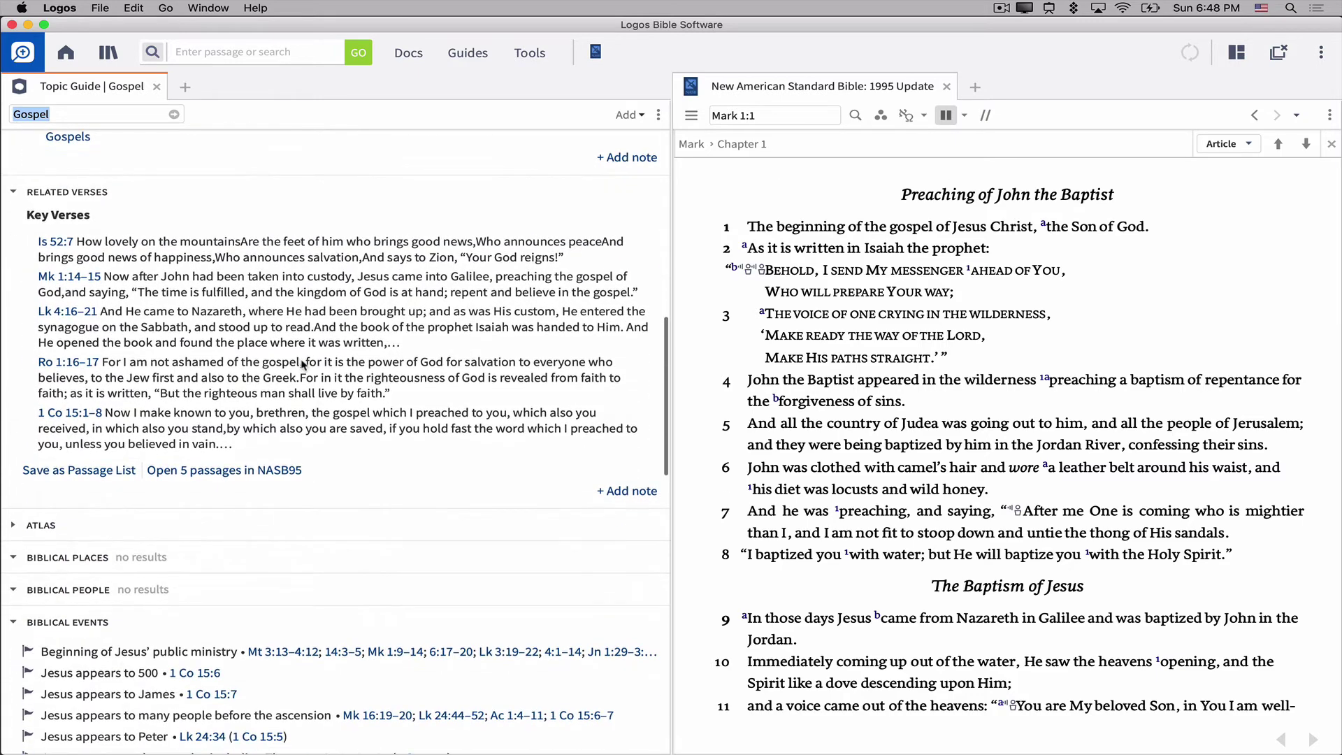
pyautogui.scroll(-10, 303, 364)
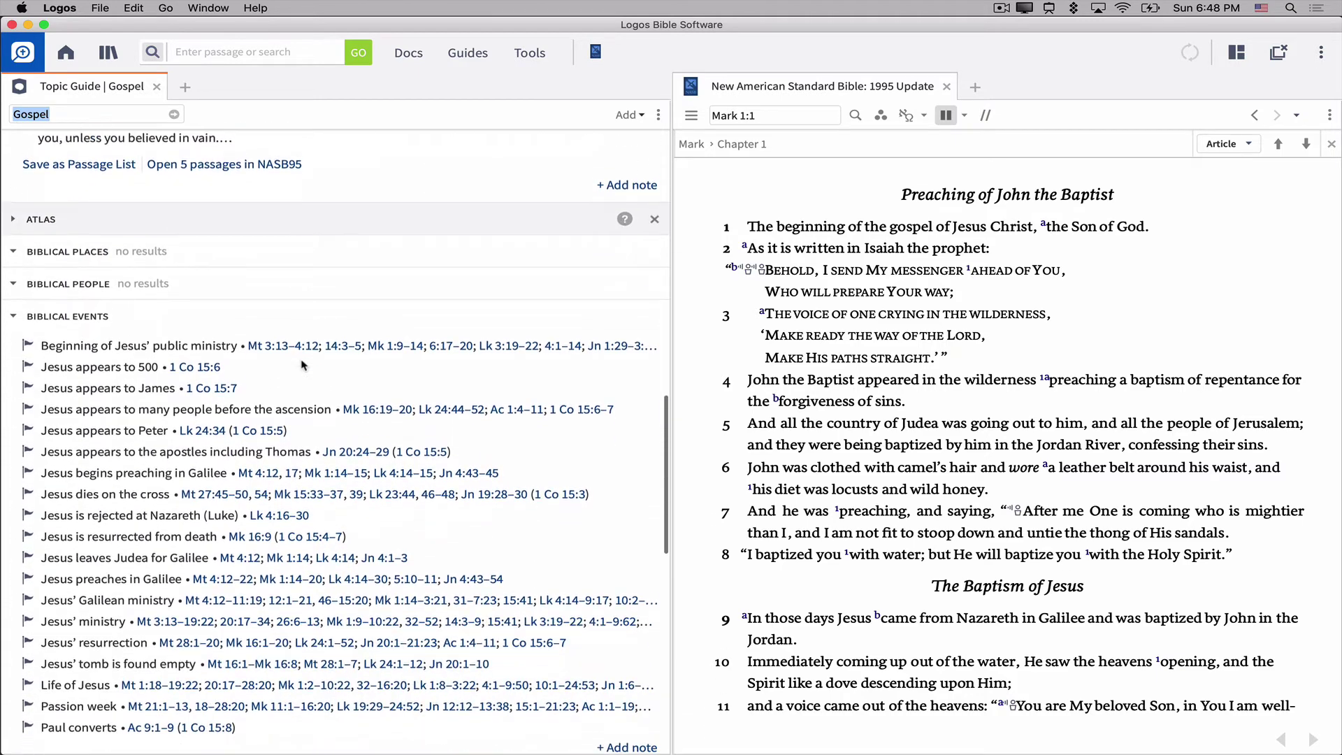
pyautogui.scroll(16, 302, 364)
pyautogui.scroll(10, 303, 364)
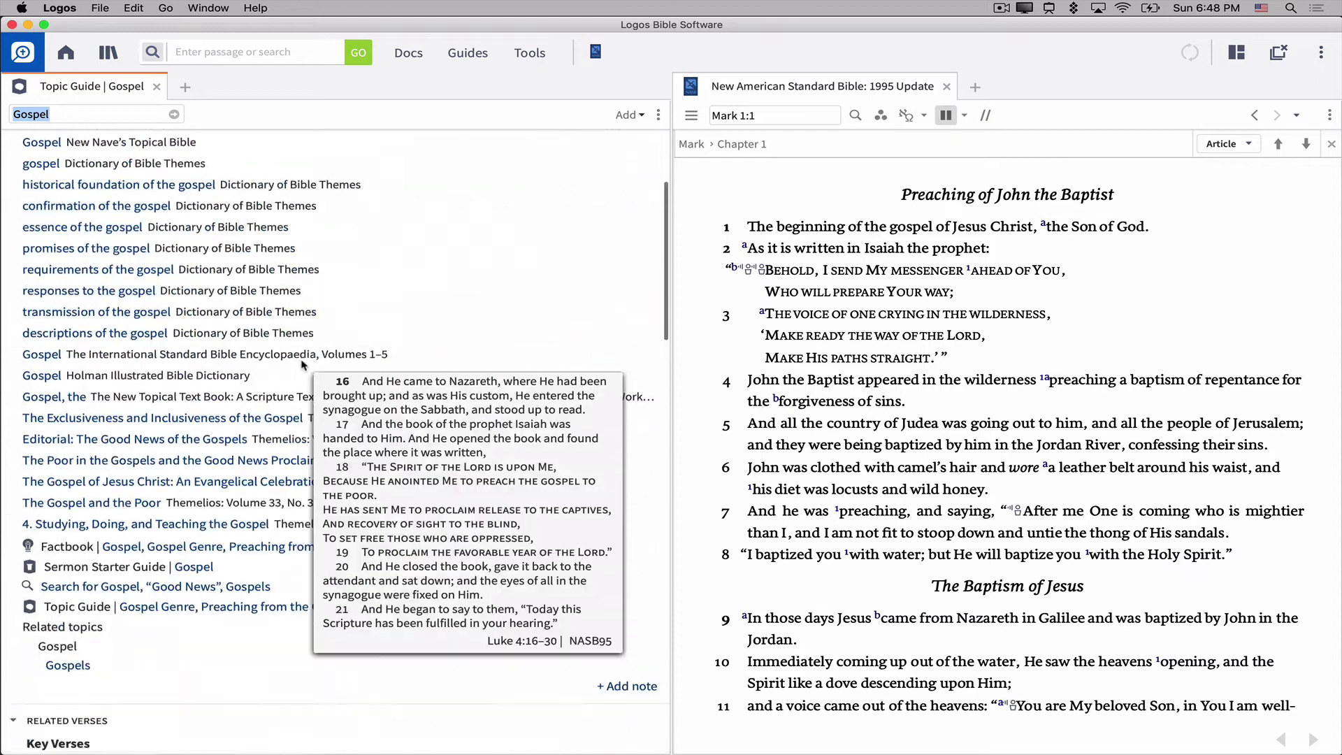
pyautogui.click(439, 245)
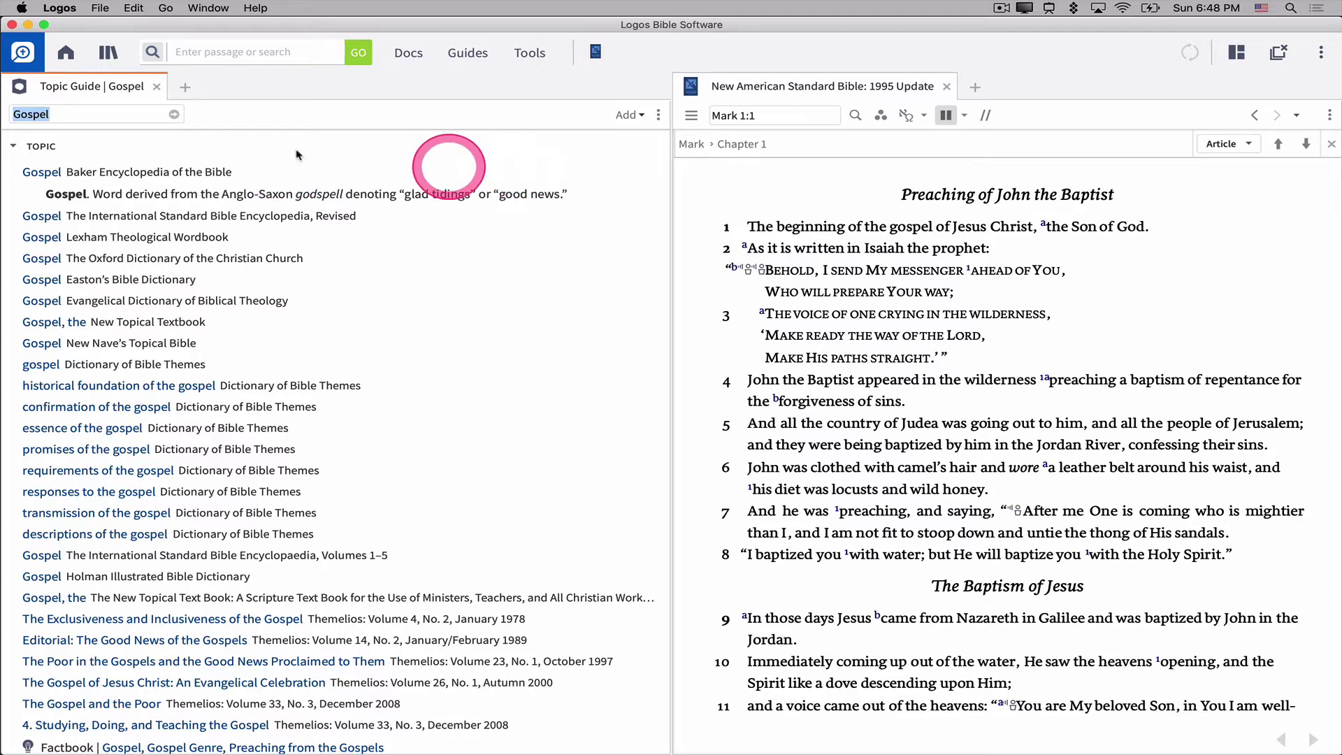
pyautogui.click(156, 89)
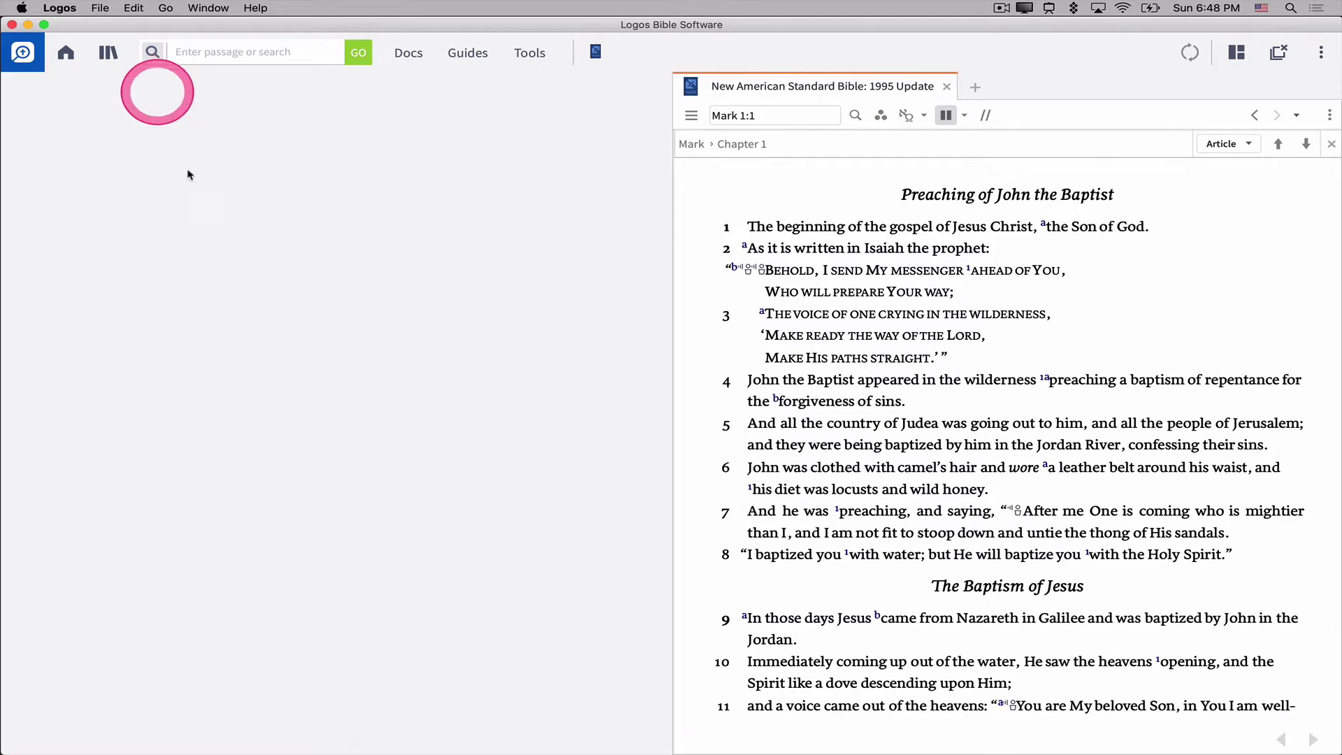
# Back in the Pages notes, show the Logos address behind the 'Martin 529' citation link.
pyautogui.click(598, 732)
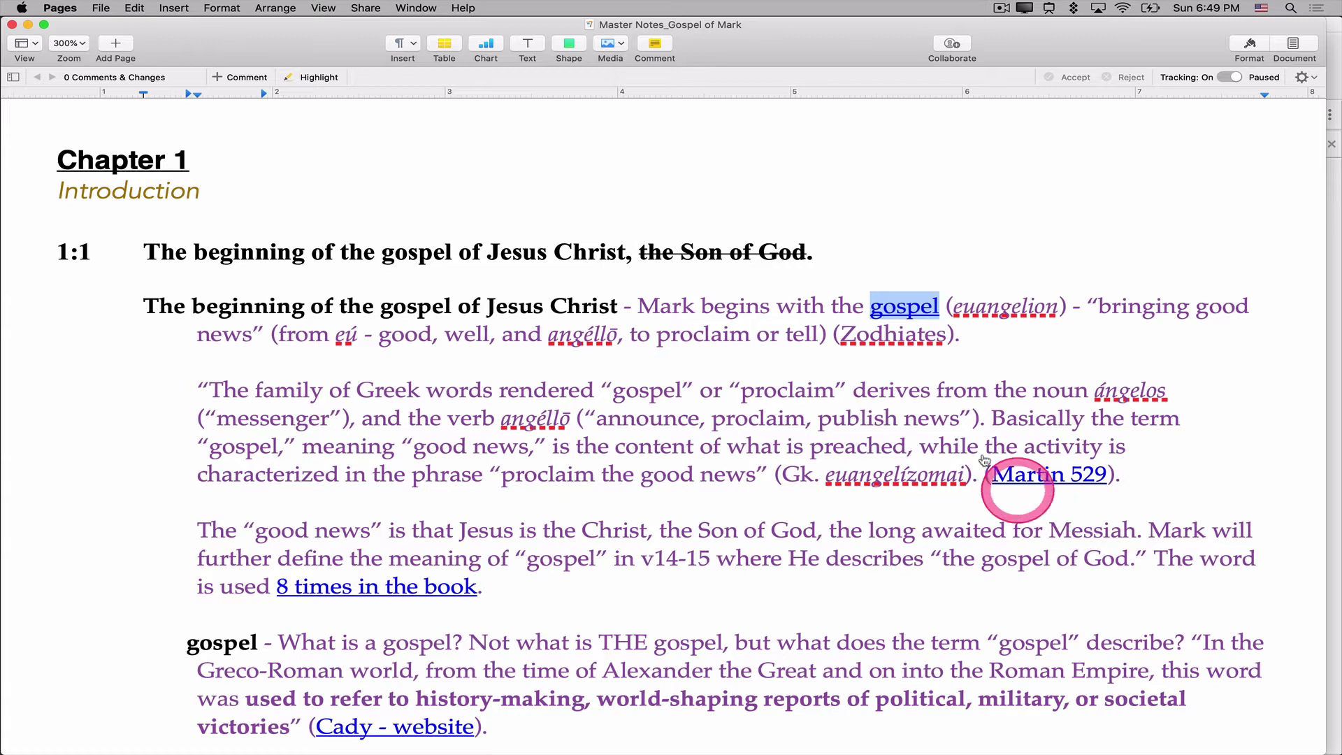
pyautogui.click(1037, 478)
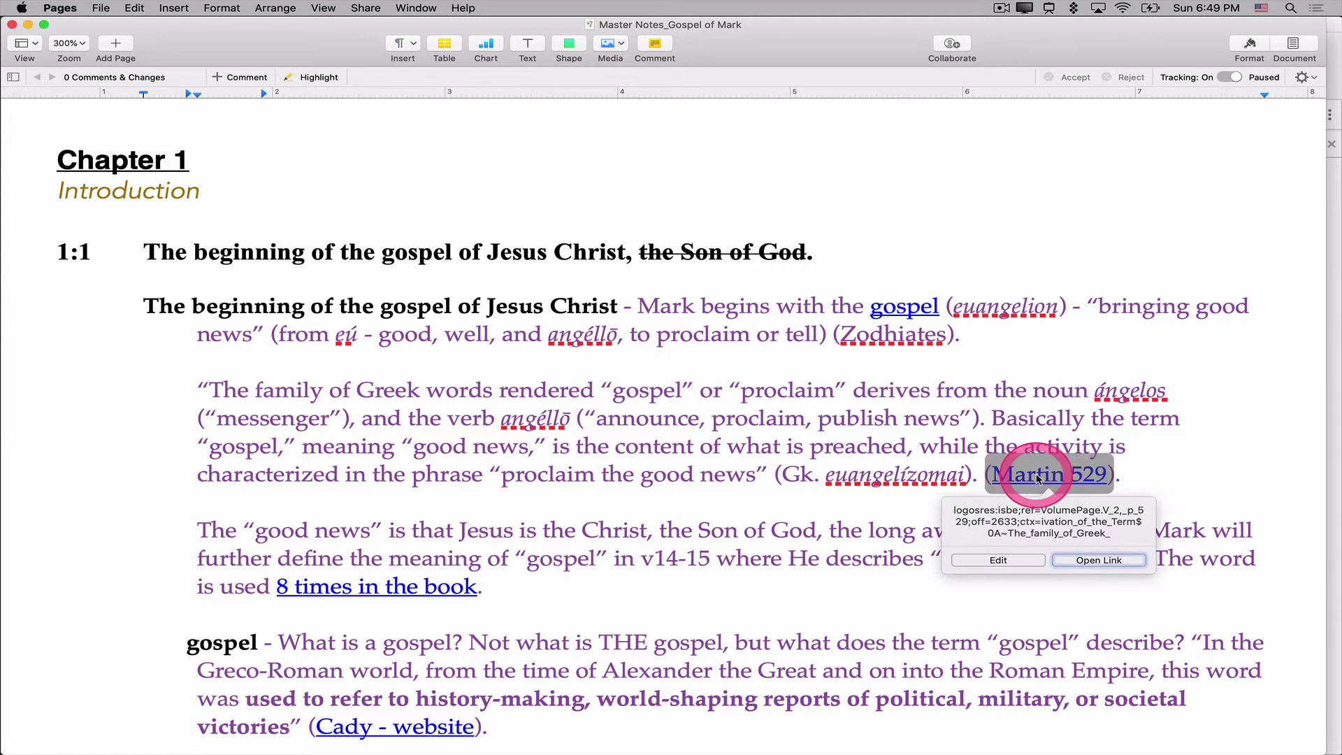
# Open ISBE Volume 2, page 529 from the Martin 529 link, read it, then close it.
pyautogui.click(1086, 560)
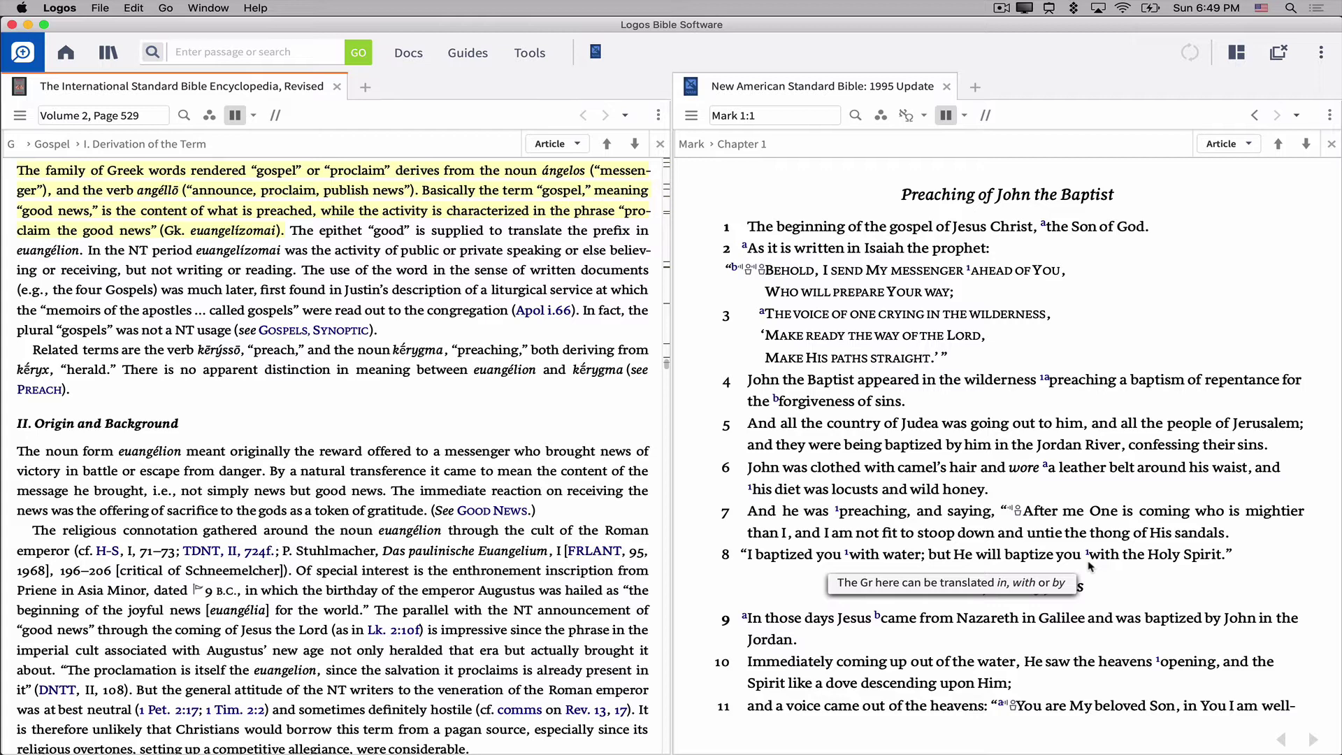
pyautogui.click(338, 87)
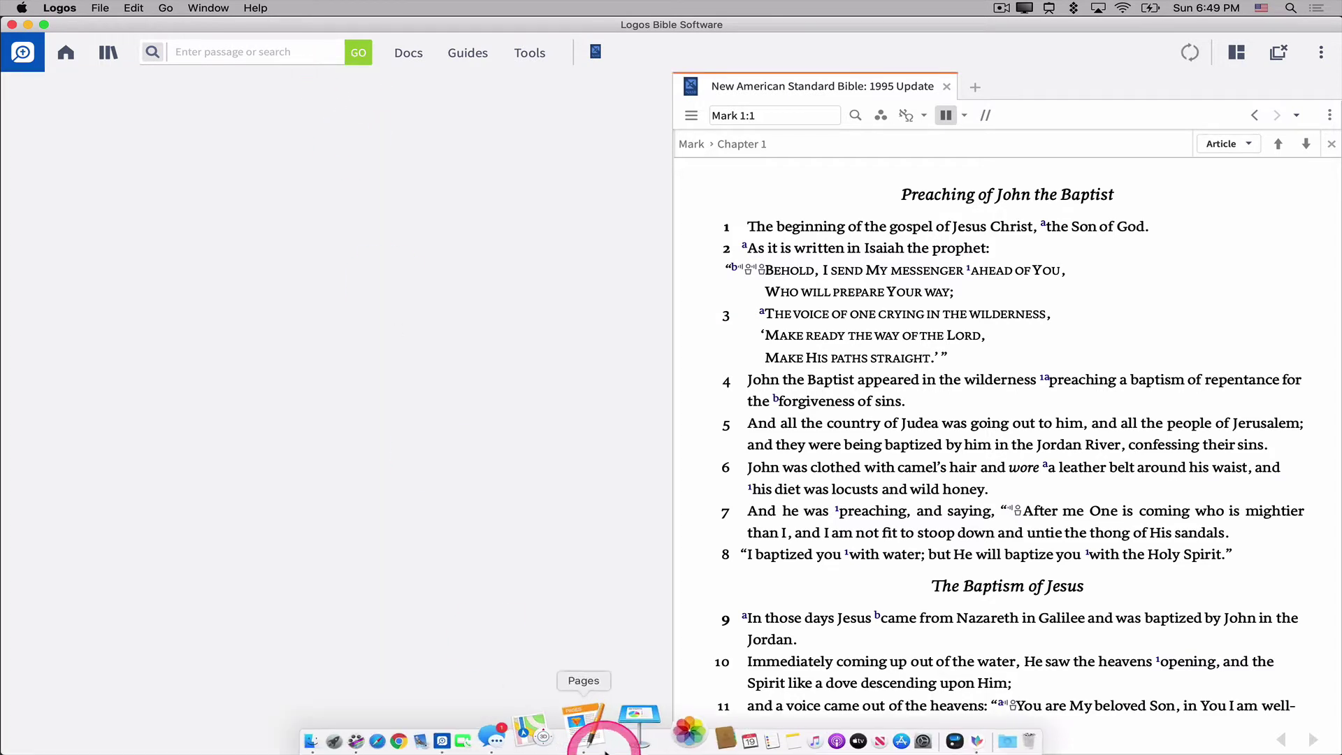
# Return to Pages, scroll down, and show the MorphSearch address behind '8 times in the book'.
pyautogui.click(595, 734)
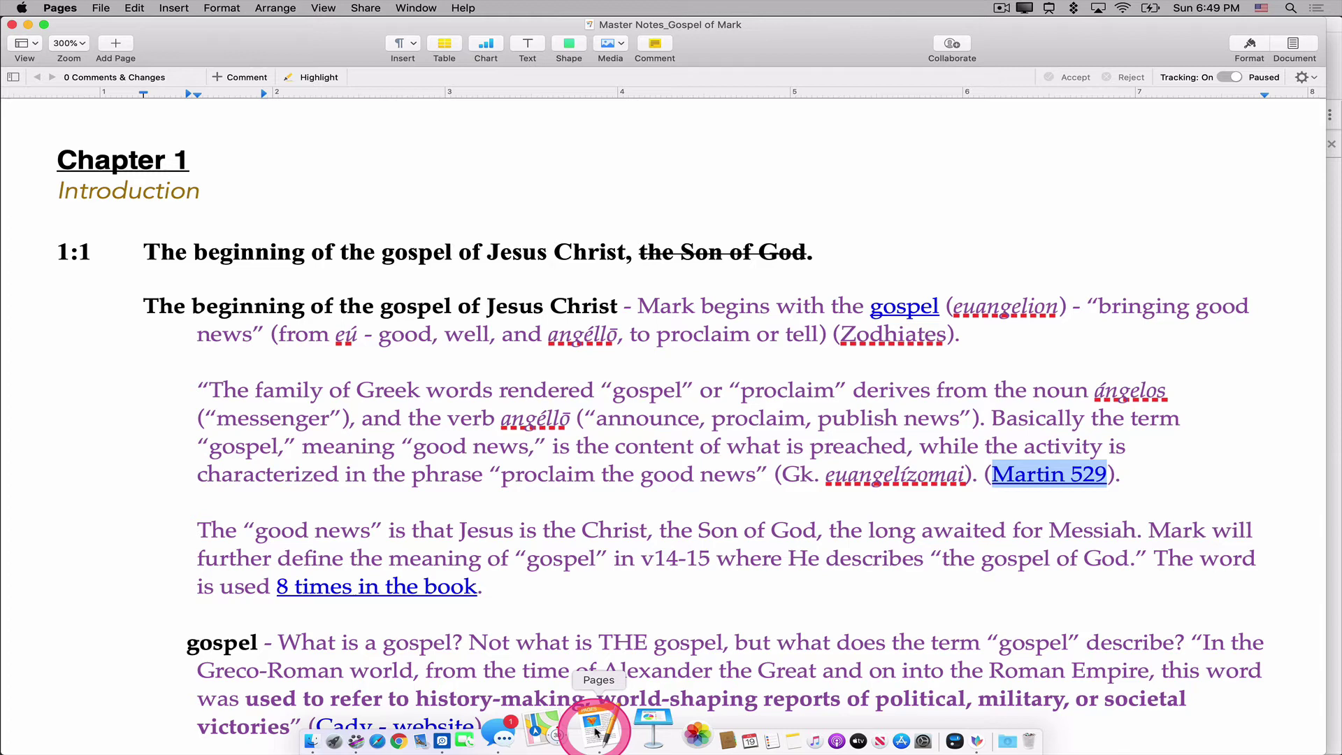
pyautogui.scroll(-3, 593, 620)
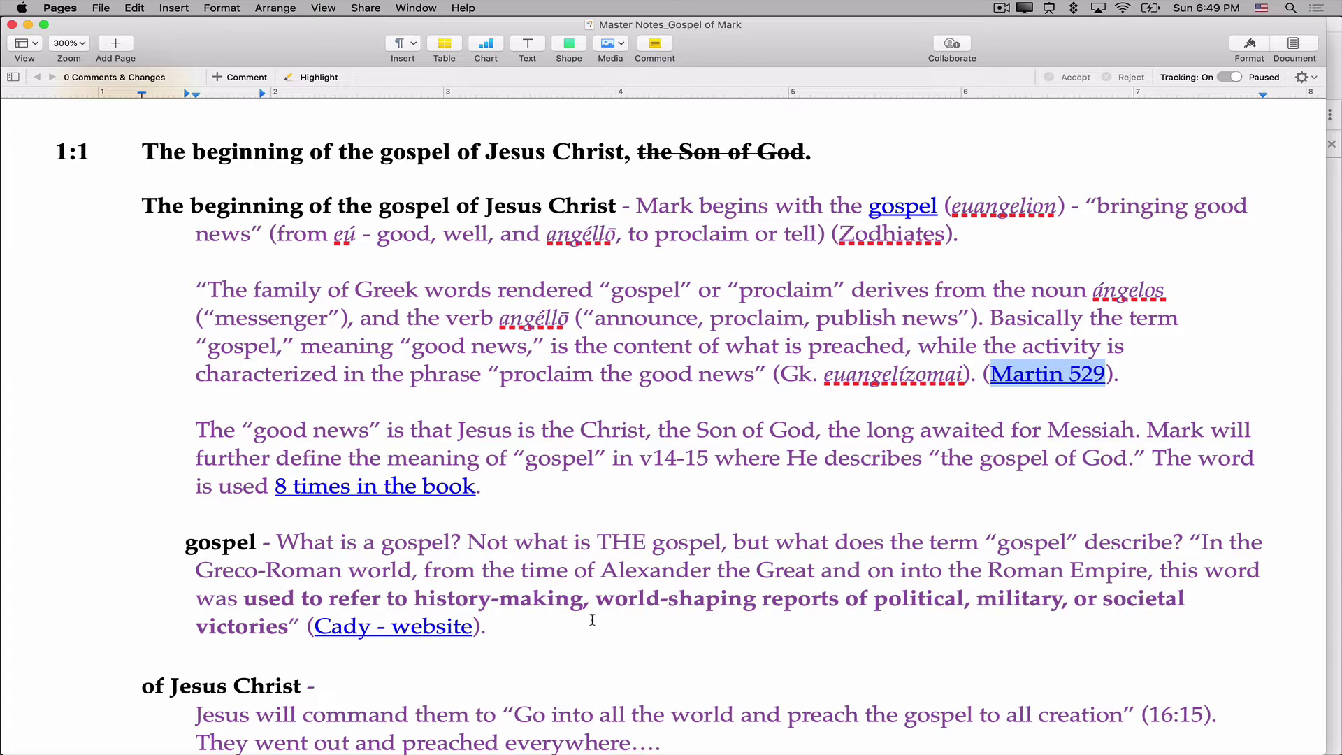
pyautogui.scroll(-3, 592, 620)
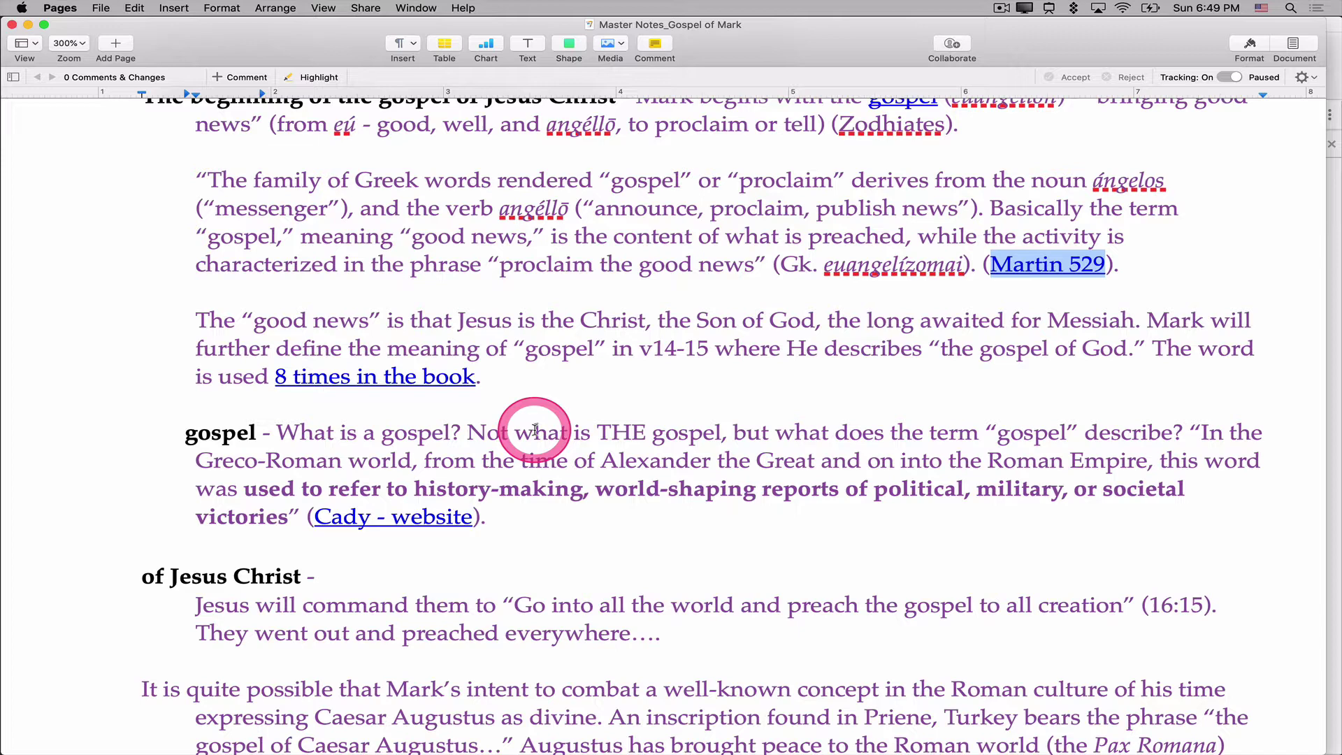
pyautogui.click(417, 378)
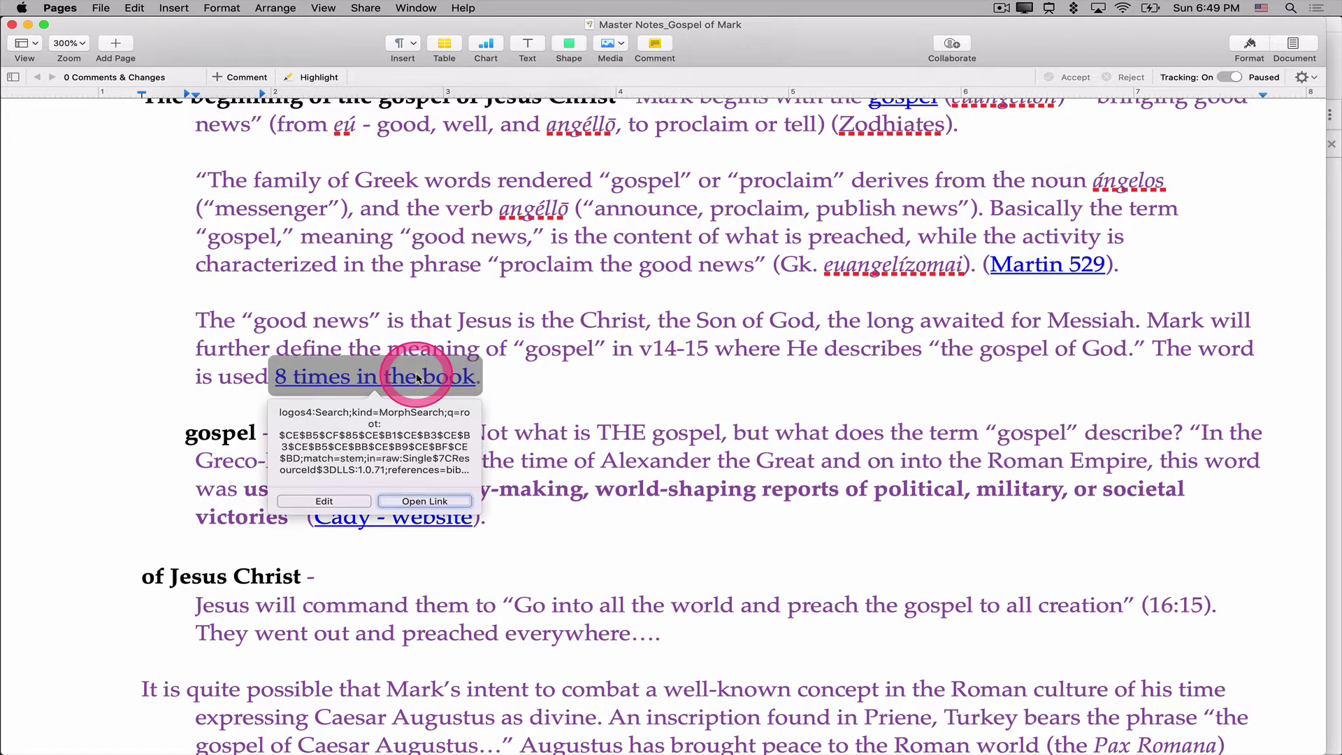
# Run the linked Morph search for root:ευαγγελιον, review its 8 Mark verses, then close it.
pyautogui.click(434, 501)
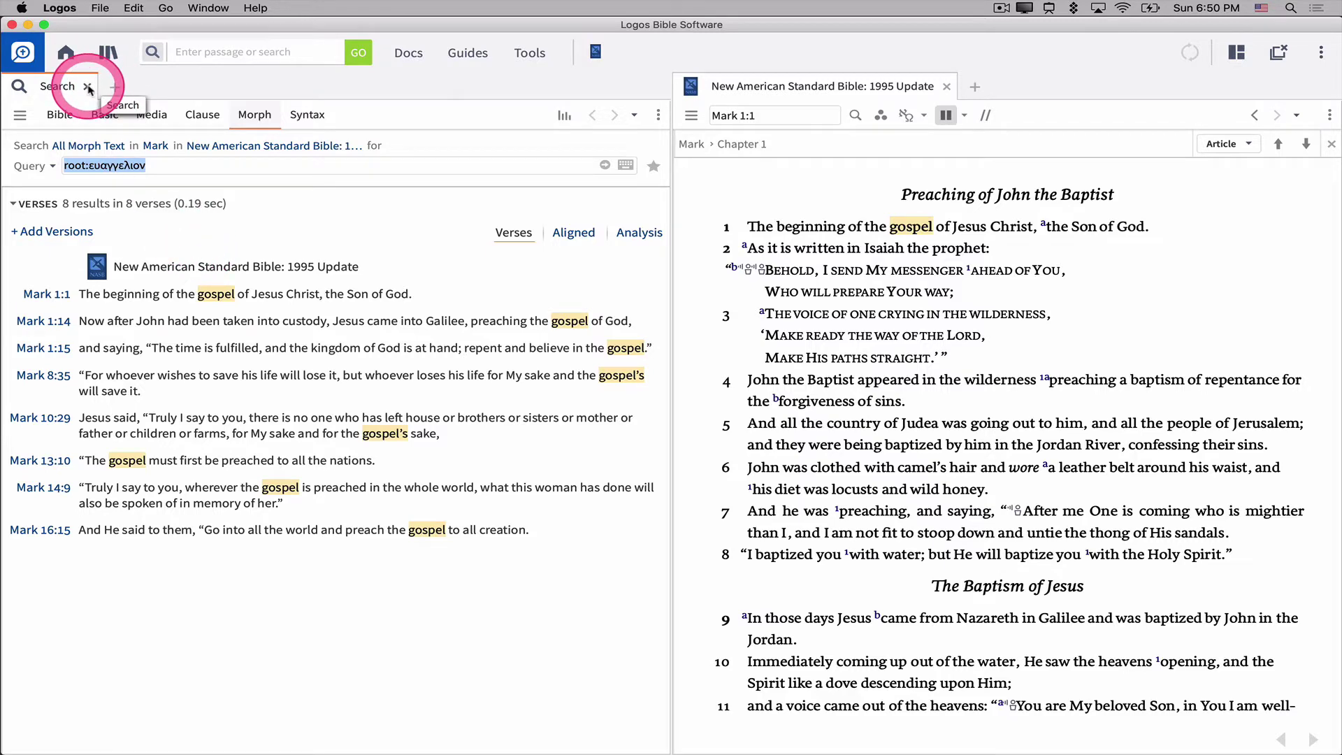
pyautogui.click(89, 88)
pyautogui.moveTo(643, 739)
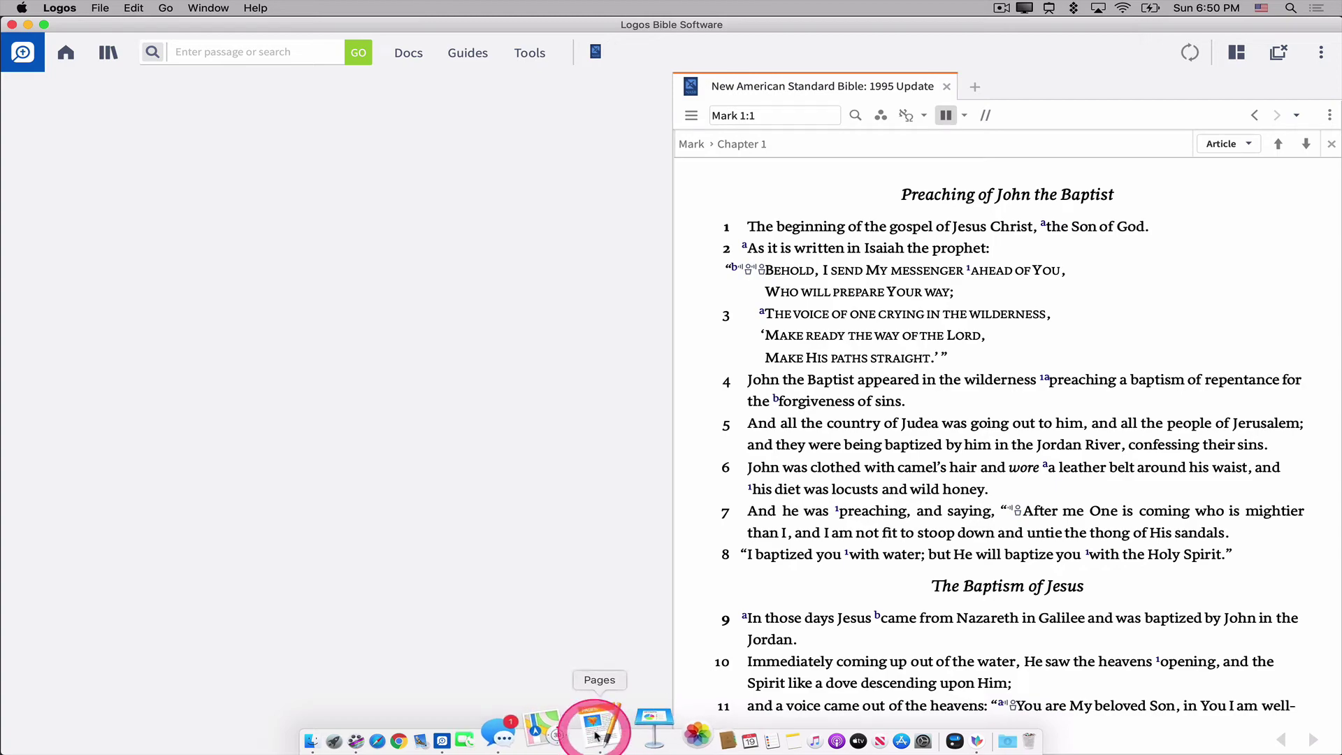
# In Pages, scroll to the Caesar Augustus note and show the 'silver denarius' link's Topic Guide address.
pyautogui.click(597, 734)
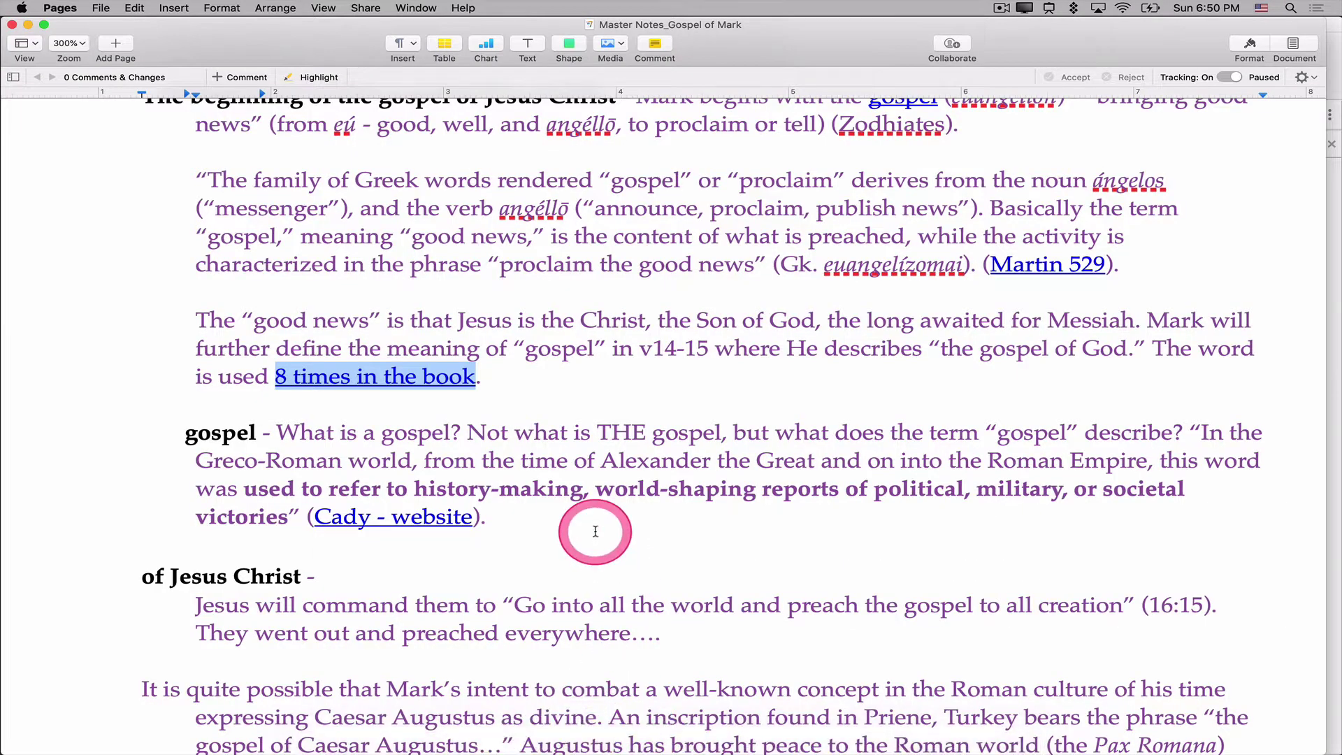
pyautogui.scroll(-5, 595, 531)
pyautogui.scroll(-5, 595, 531)
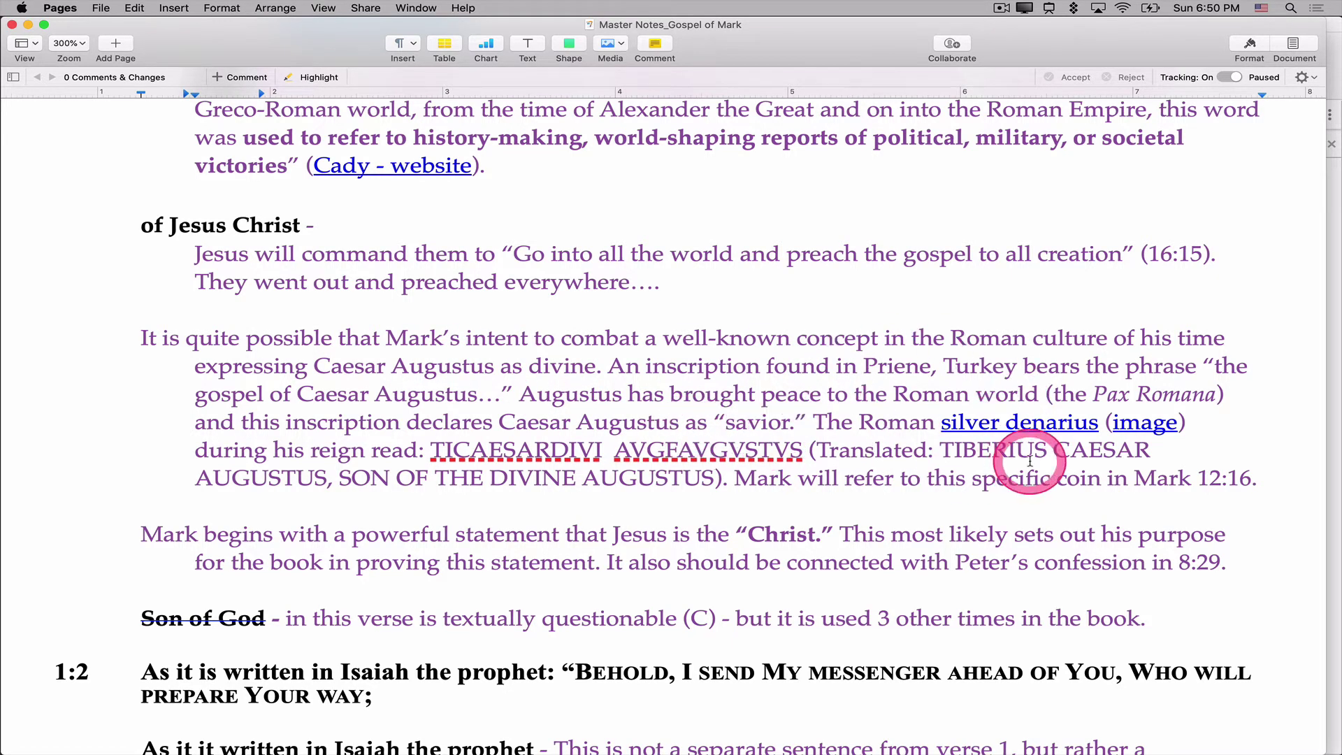
pyautogui.click(1022, 425)
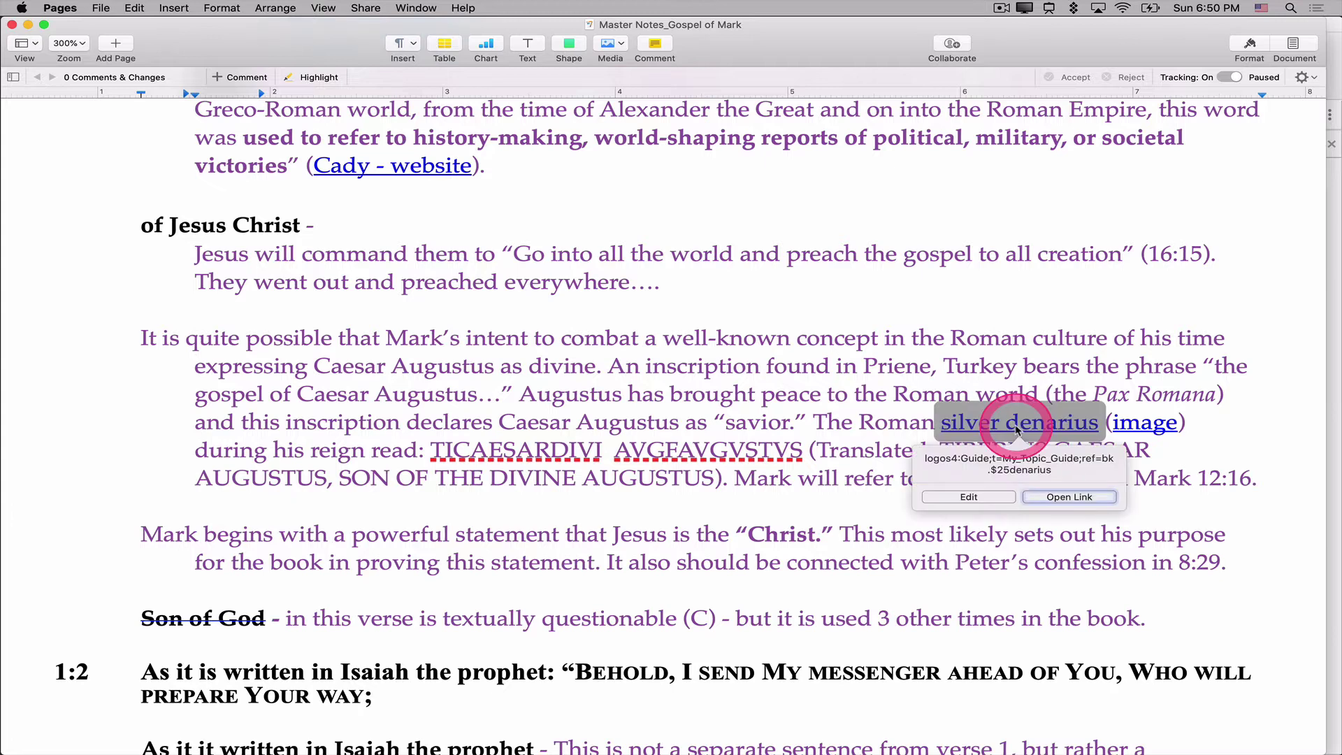
# Open the Denarius Topic Guide in Logos from the silver denarius link and scroll through it.
pyautogui.click(1063, 497)
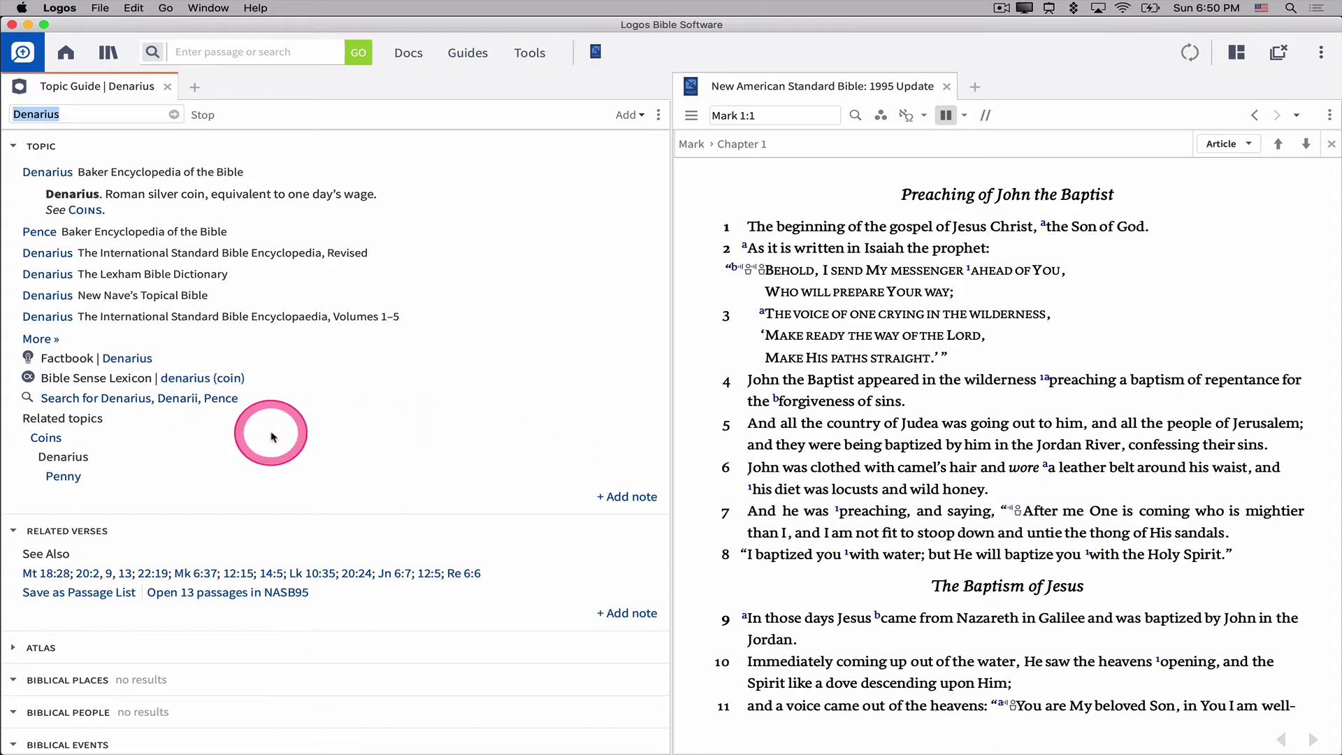
pyautogui.scroll(-3, 272, 435)
pyautogui.scroll(-5, 273, 435)
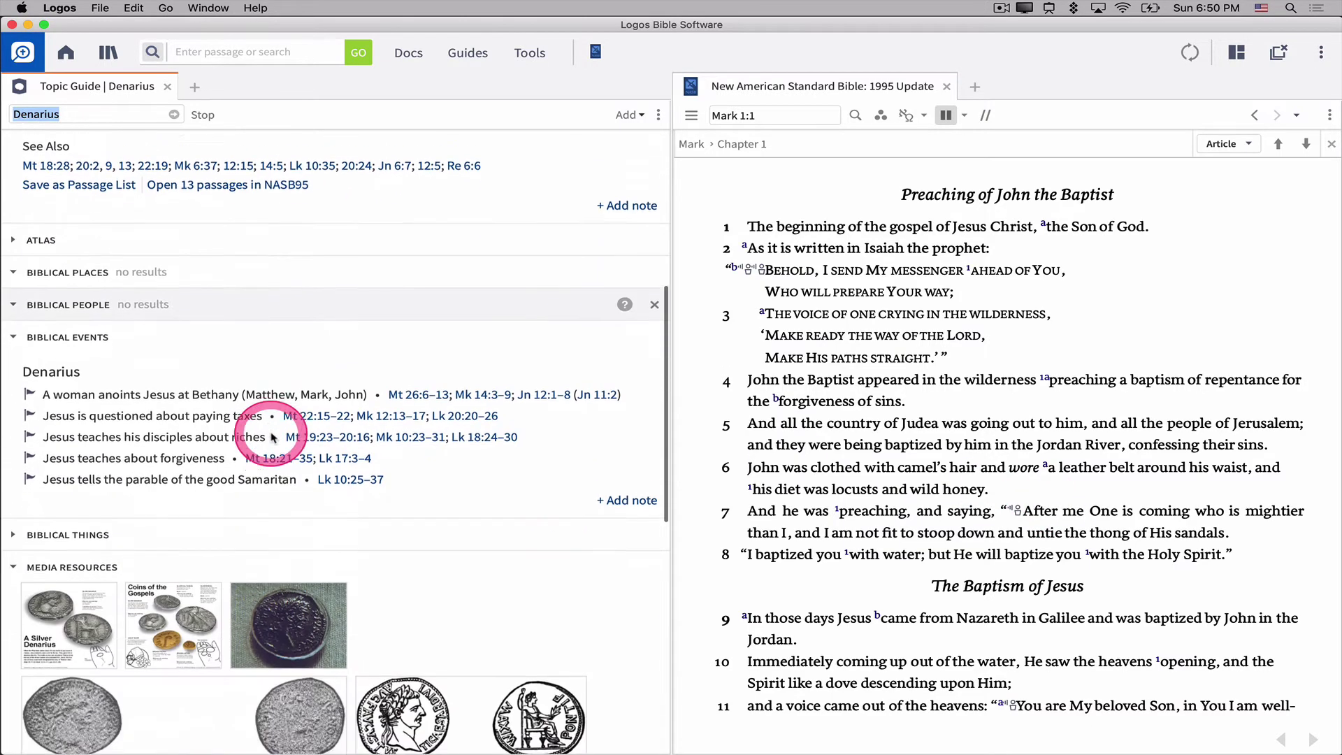
pyautogui.scroll(2, 281, 610)
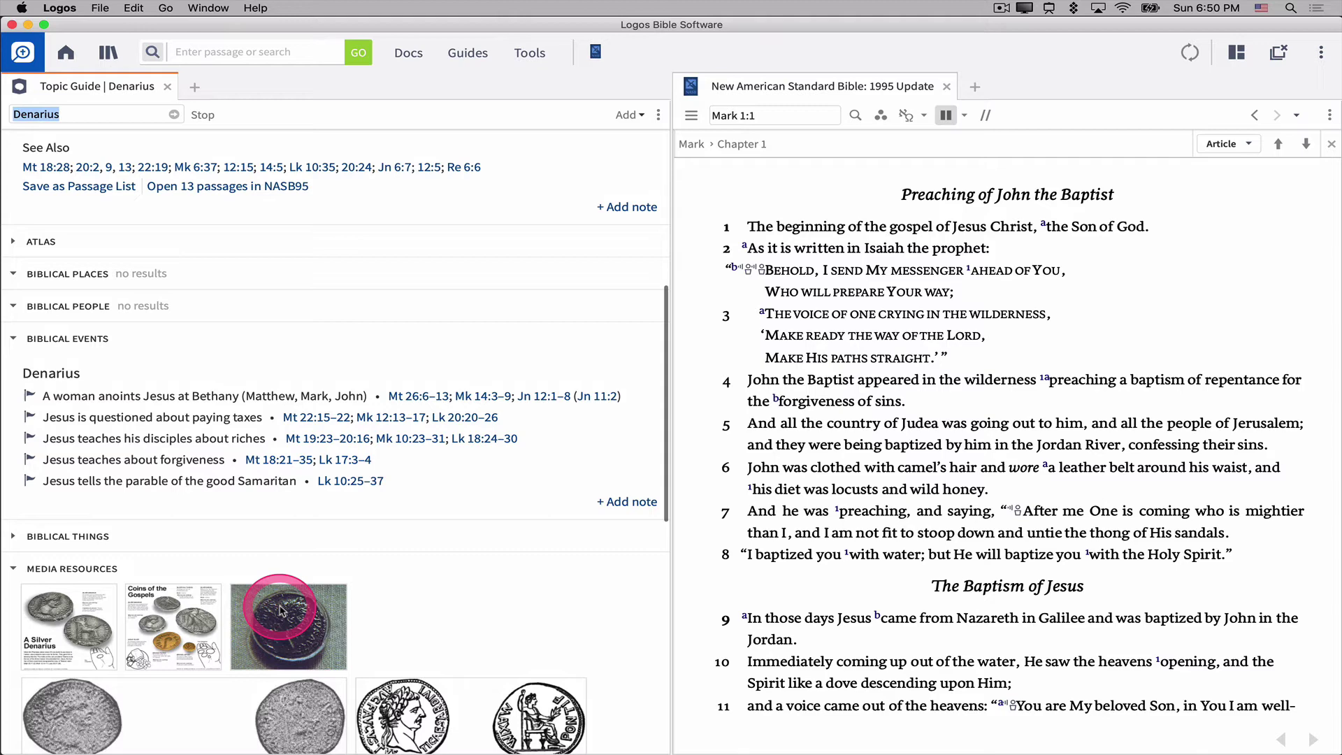
# From the Pages notes, follow the '(image)' link to show the Silver Denarius image in Logos Media.
pyautogui.moveTo(483, 734)
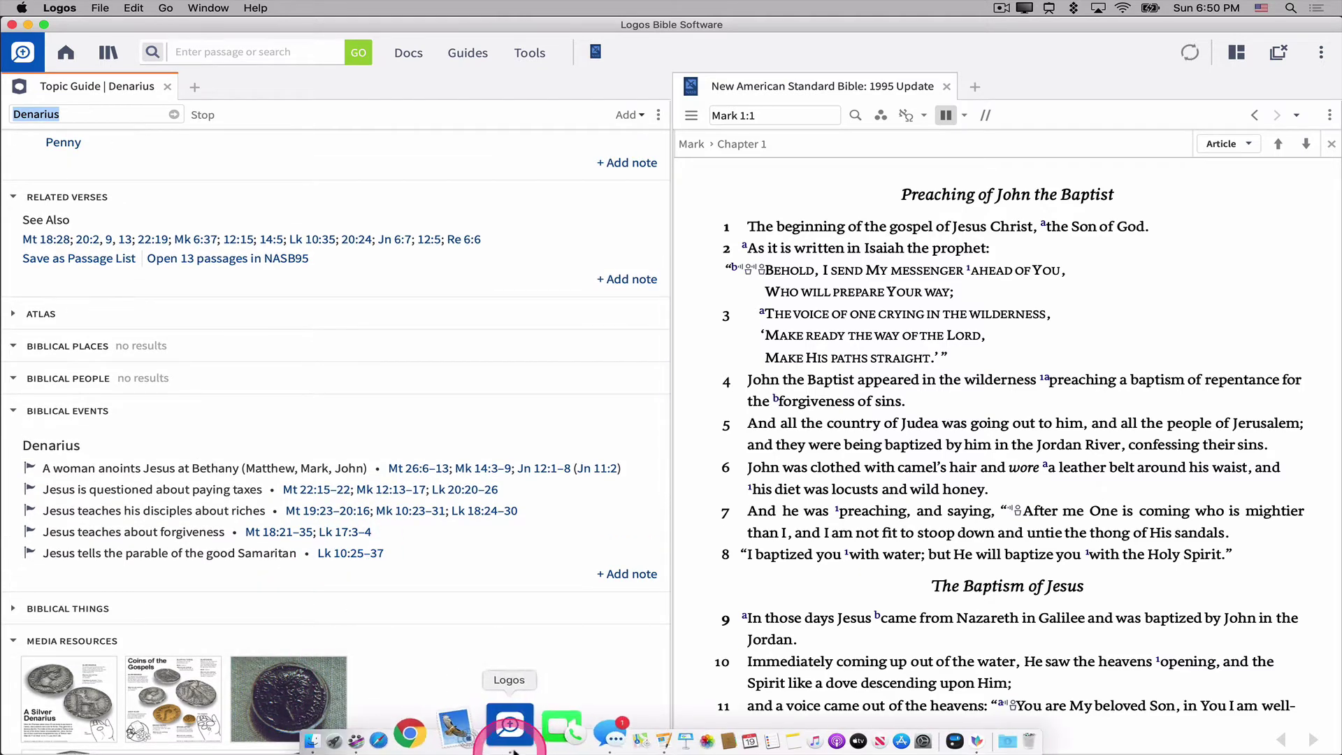
pyautogui.click(586, 732)
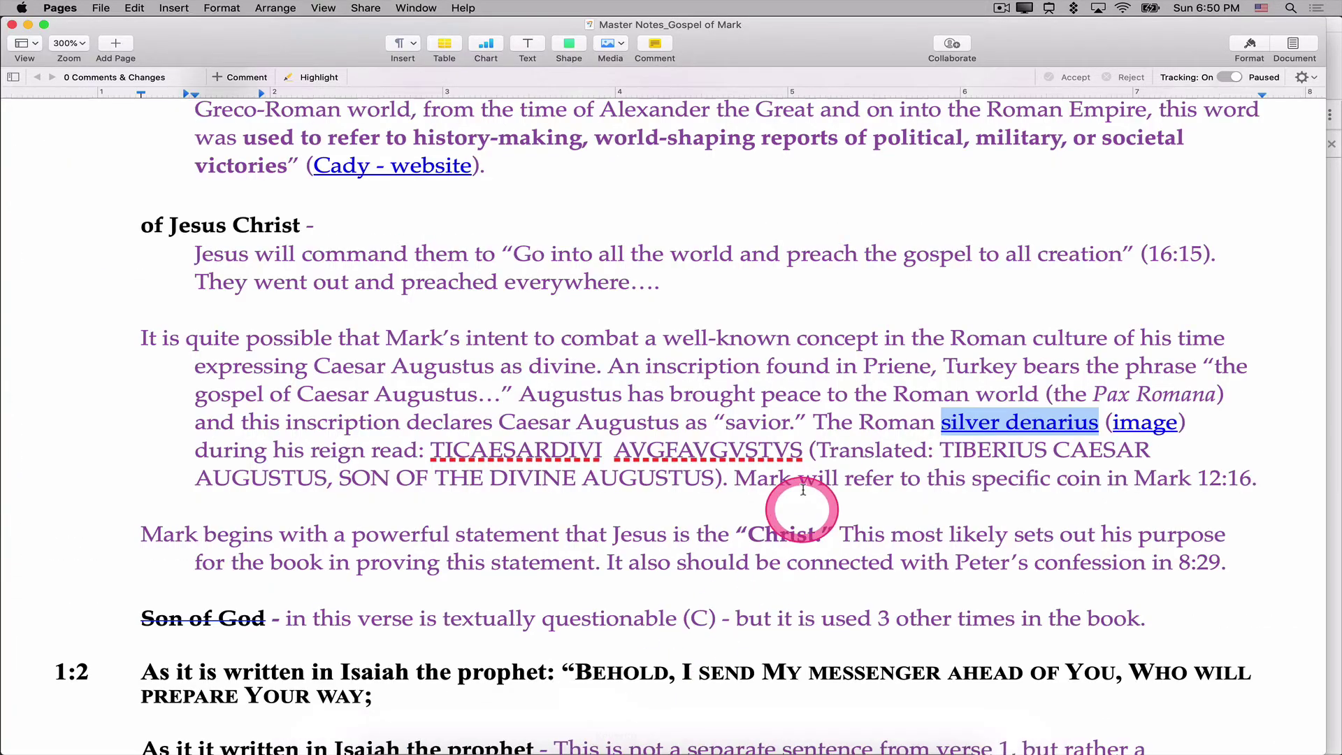
pyautogui.click(1150, 429)
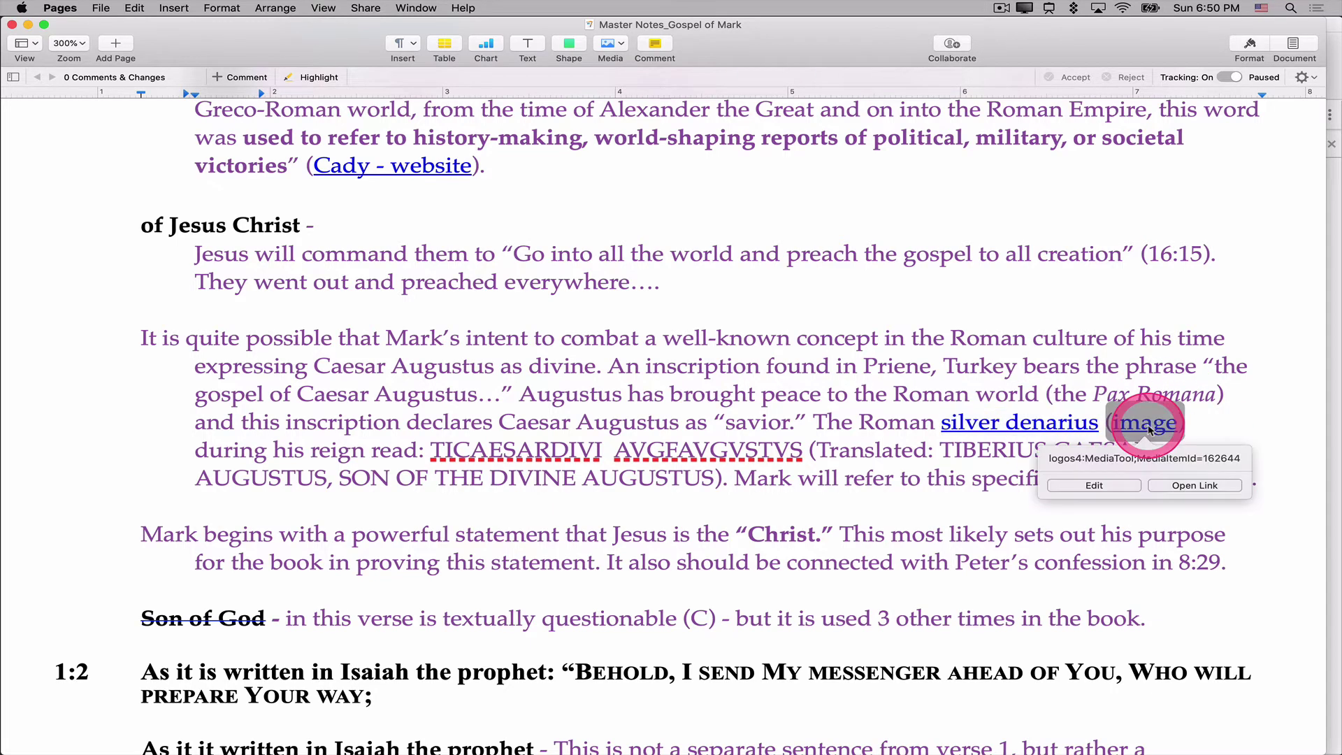
pyautogui.click(1187, 485)
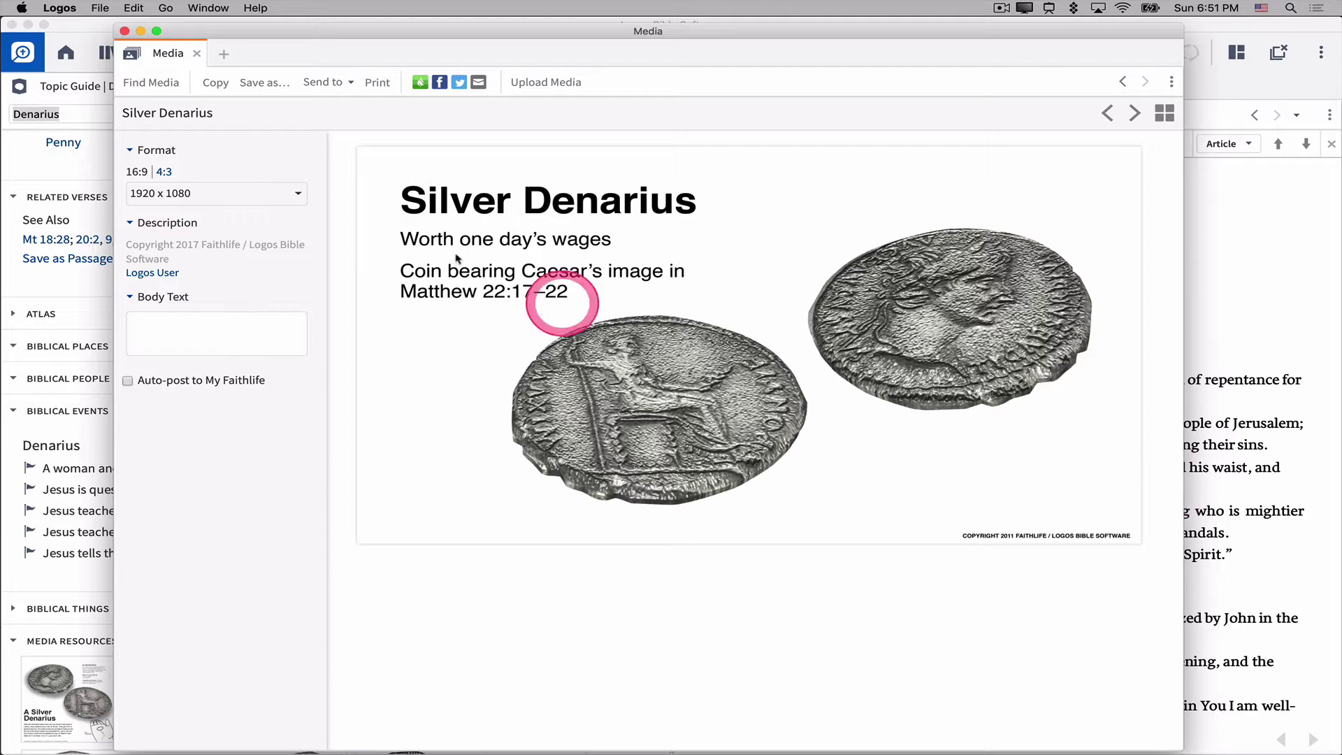
# Close the Silver Denarius Media window and the 'Topic Guide | Denarius' tab, leaving Mark 1:1.
pyautogui.click(125, 31)
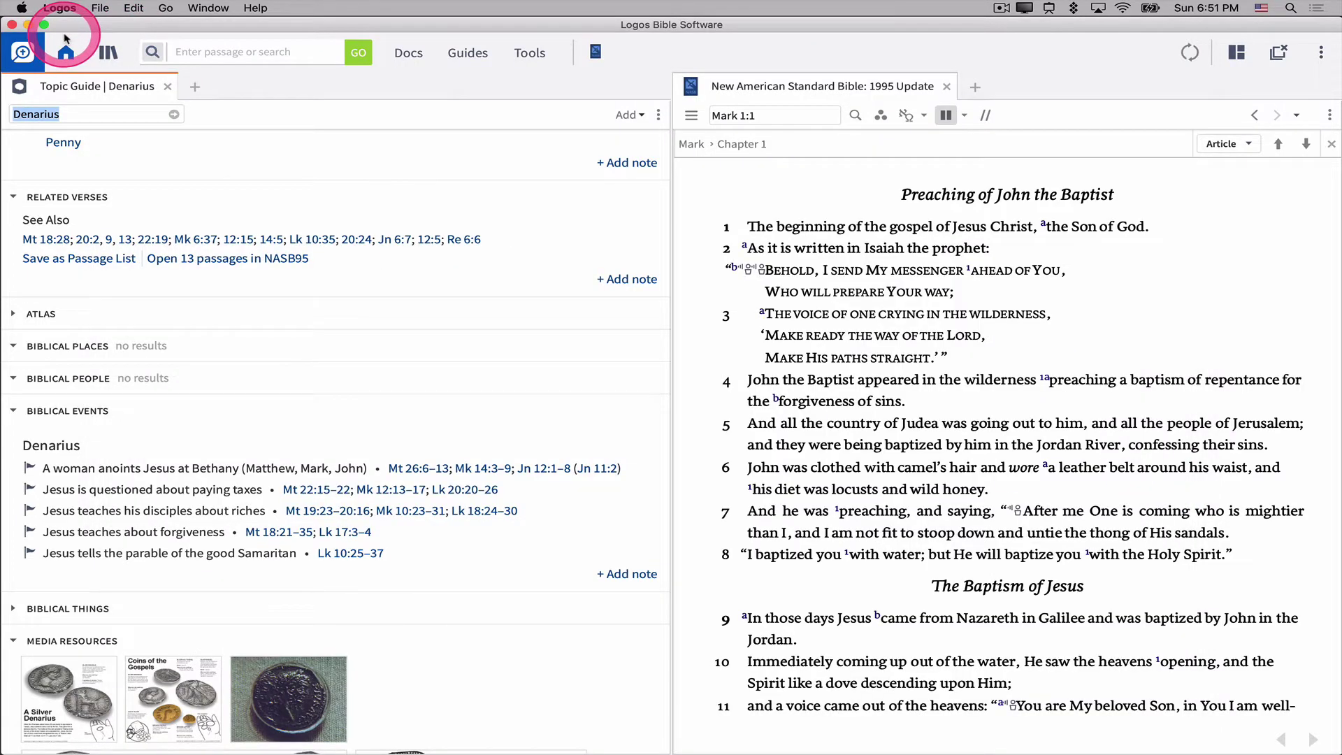
pyautogui.click(167, 86)
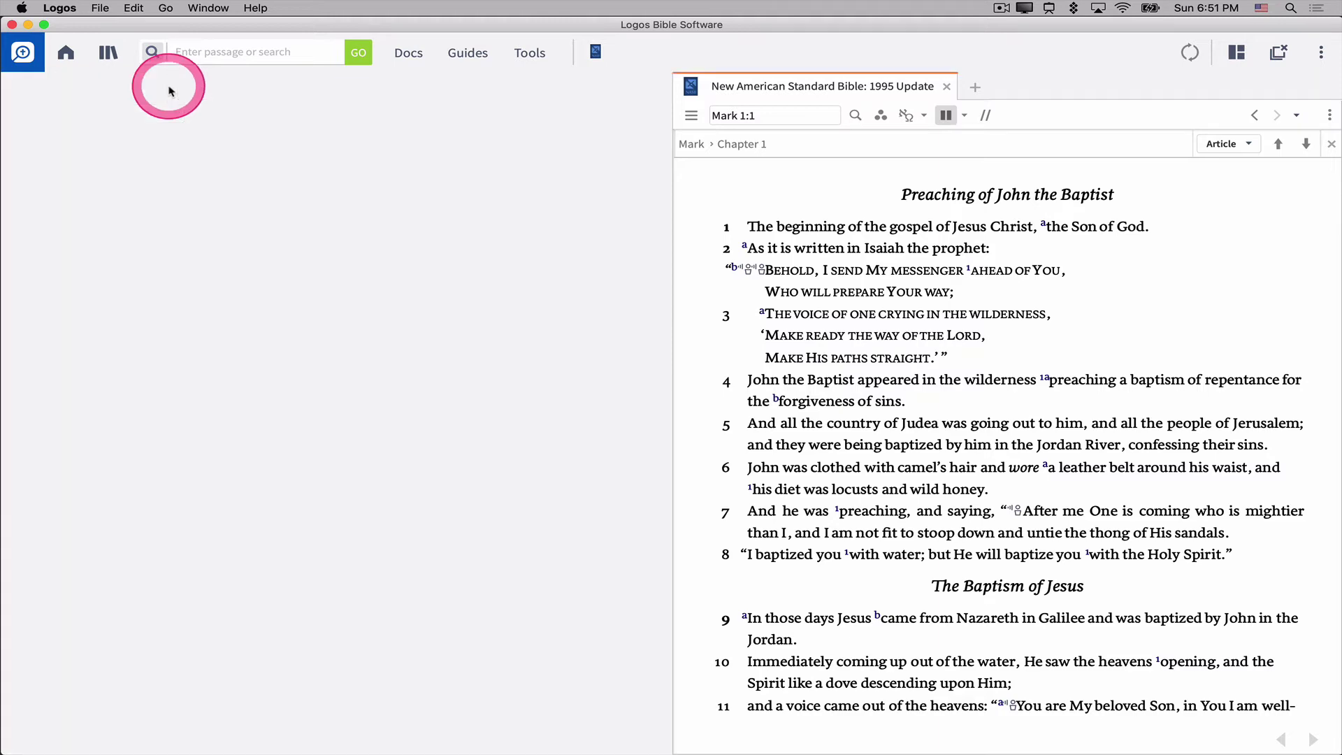
pyautogui.moveTo(596, 745)
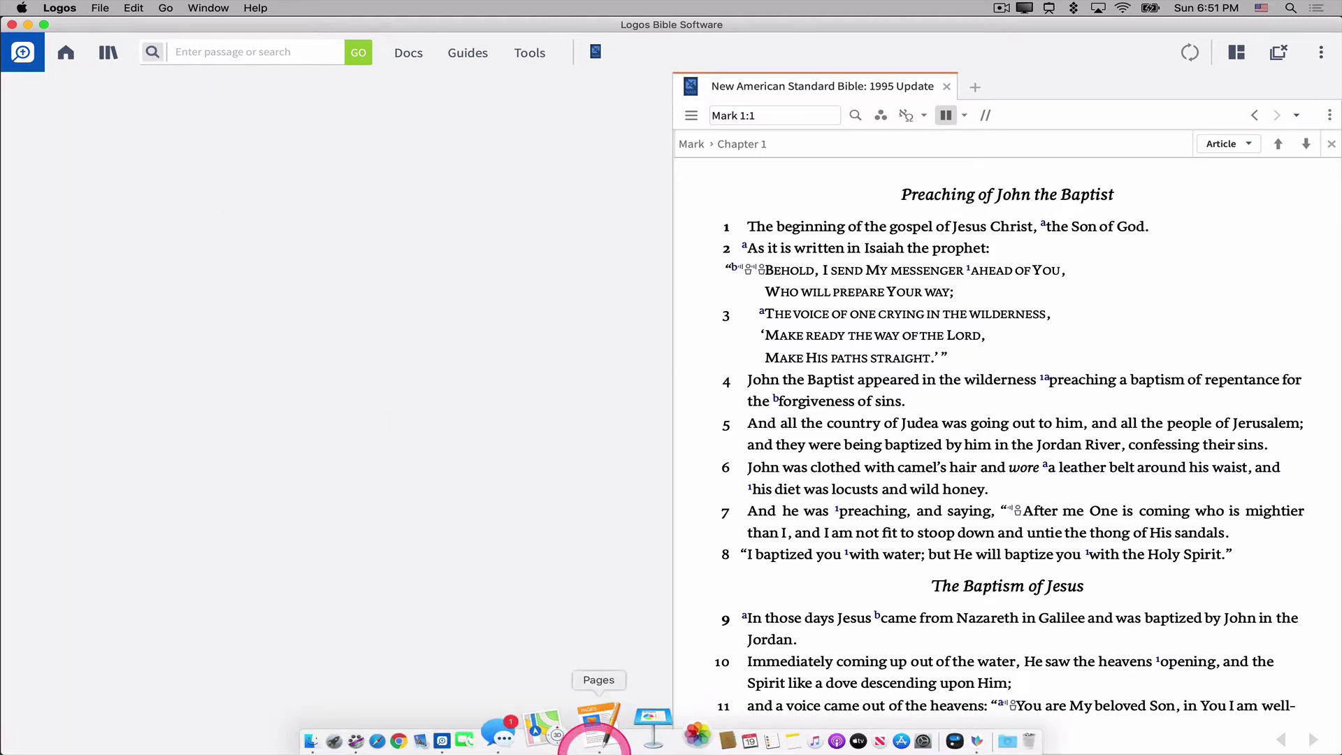
# Bring Pages forward and scroll to the Mark 1:2 note with its Isaiah 40:3, 42:1 and 52:7 links.
pyautogui.click(597, 741)
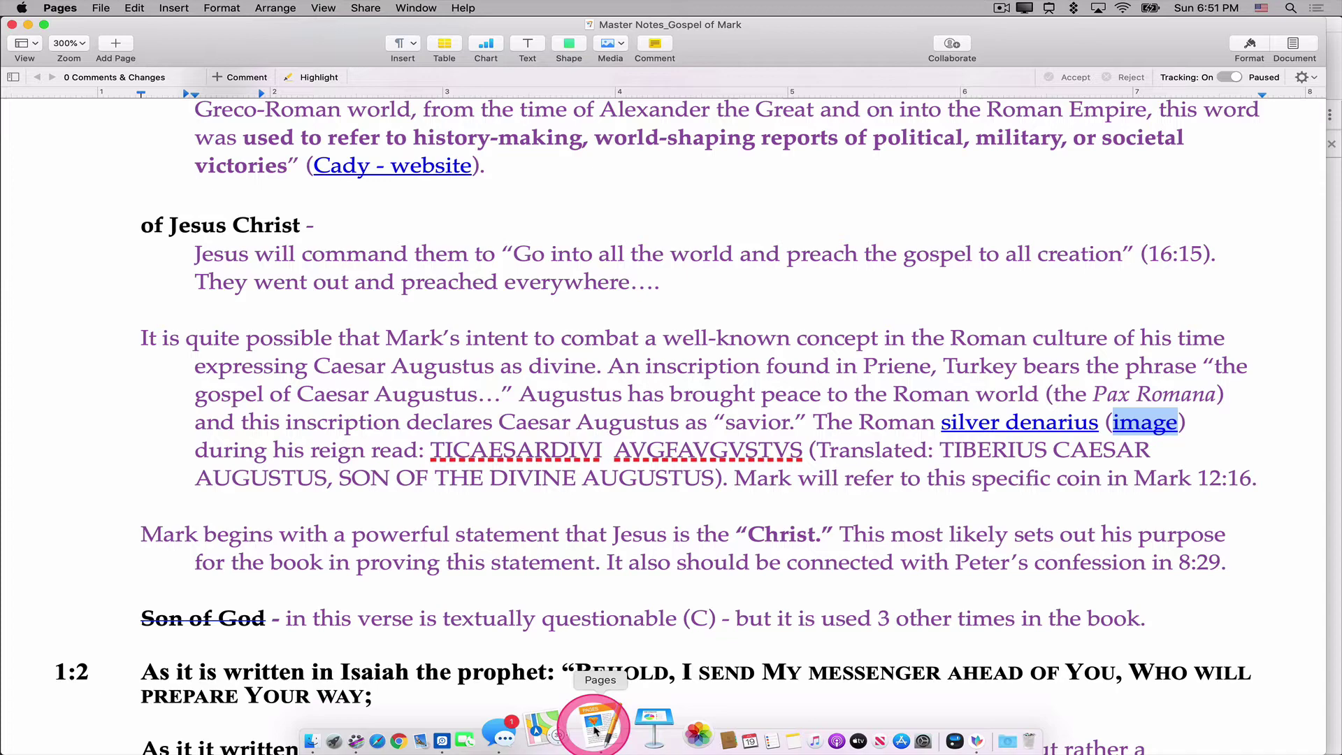
pyautogui.scroll(-2, 724, 525)
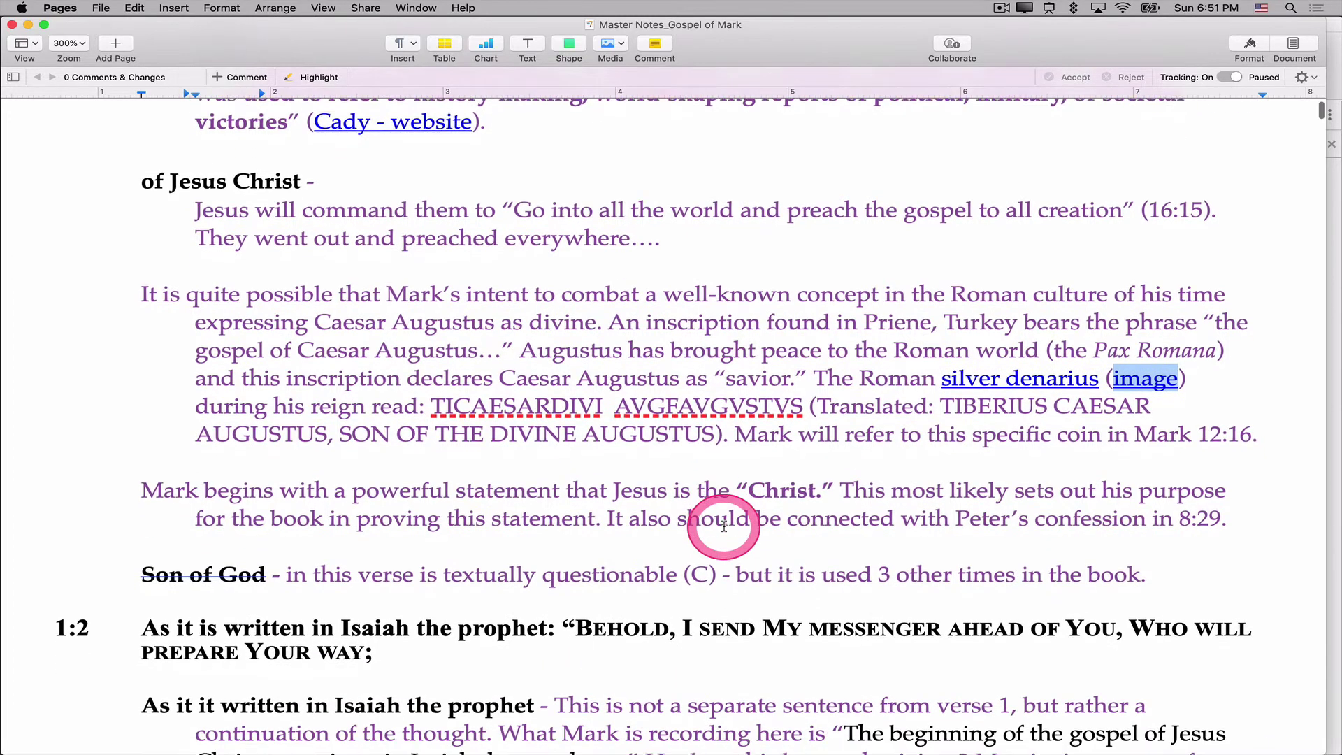
pyautogui.scroll(-8, 724, 526)
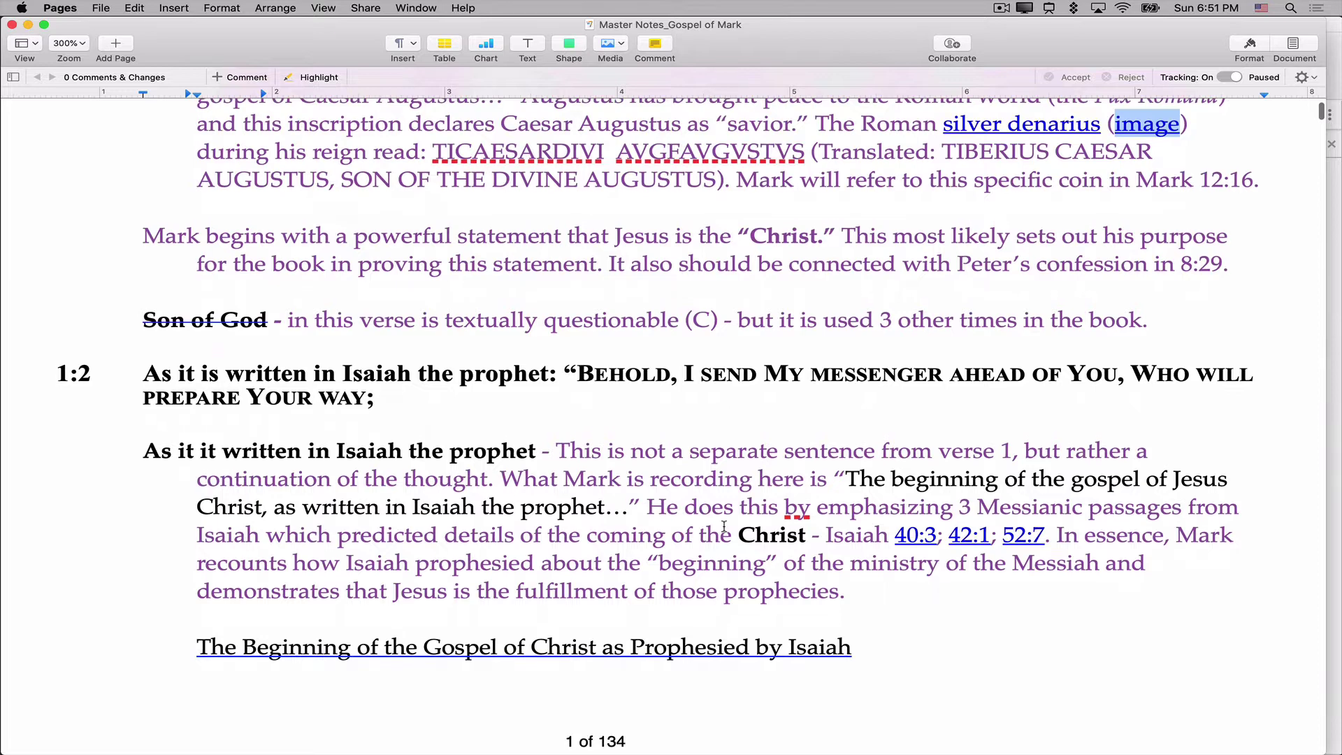
pyautogui.scroll(-5, 724, 526)
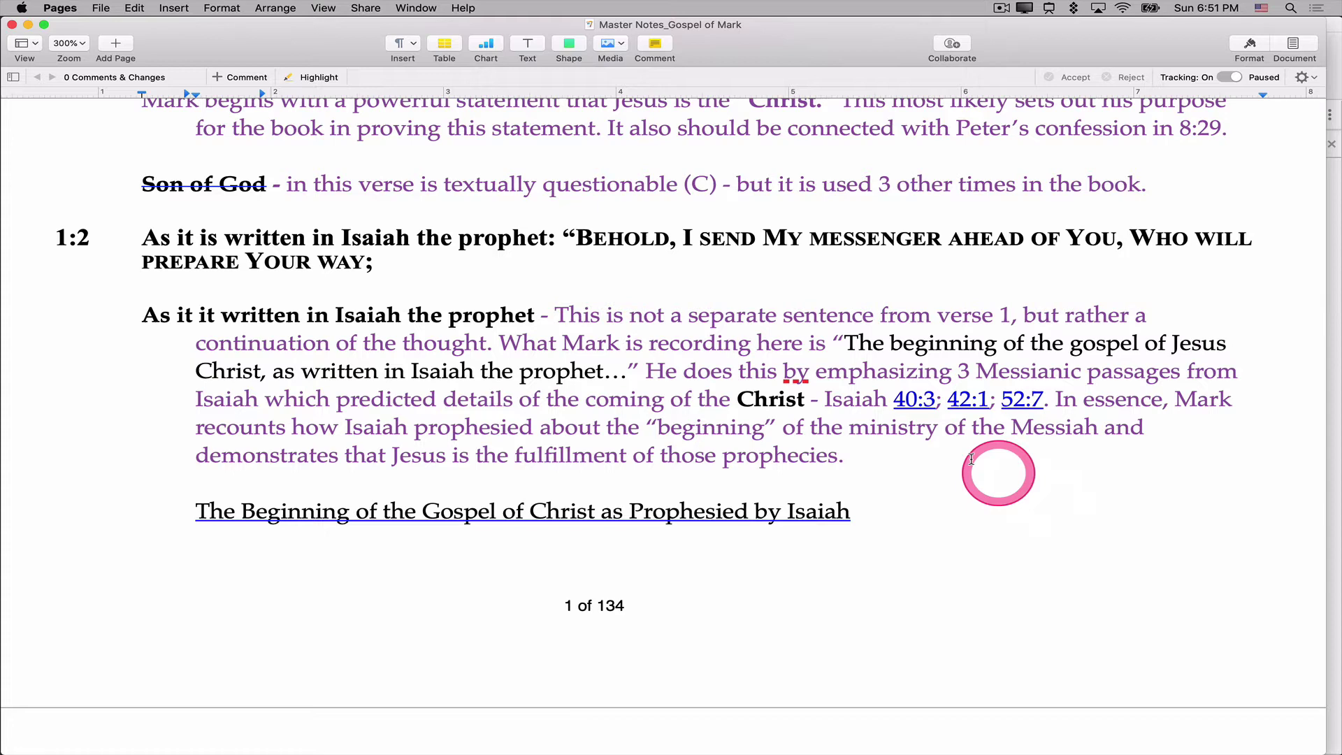
# Open Isaiah 40:3 in Logos from the note's link, then navigate the Bible panel back to Mark 1:1.
pyautogui.click(919, 399)
pyautogui.click(964, 473)
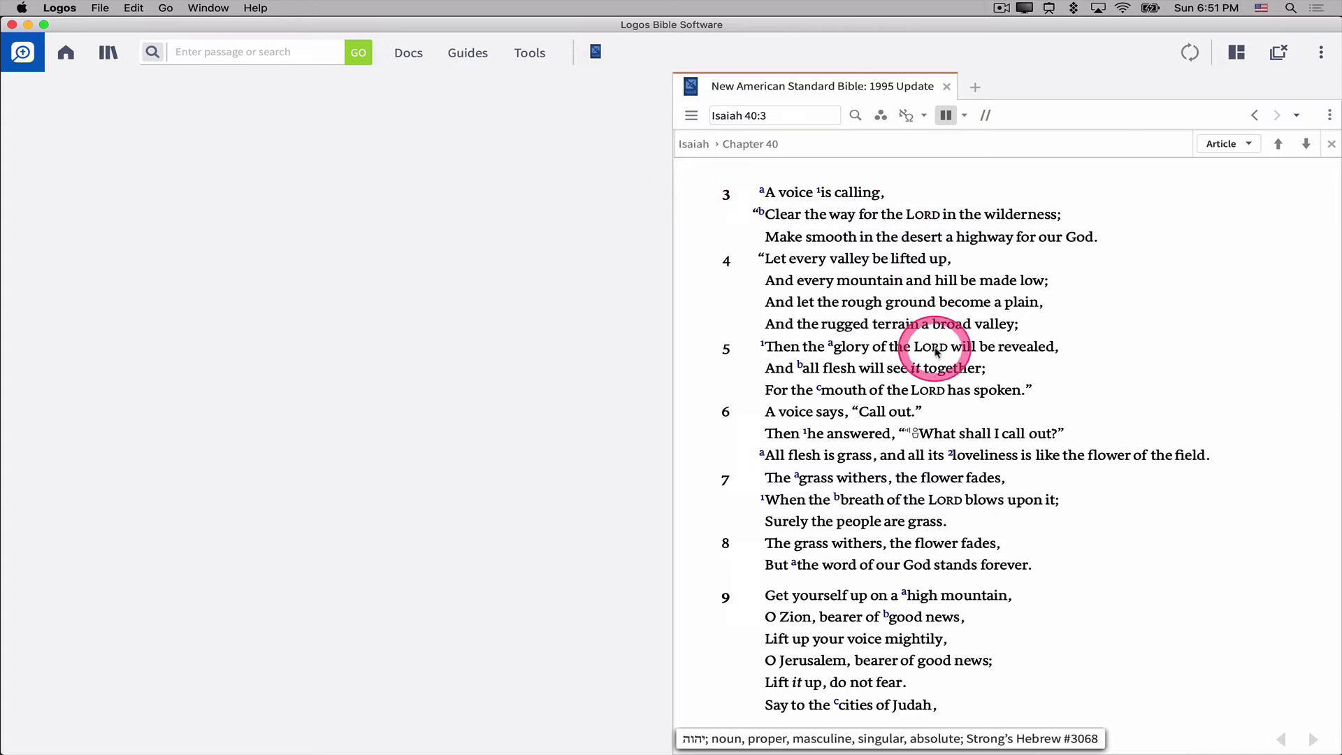
pyautogui.click(937, 353)
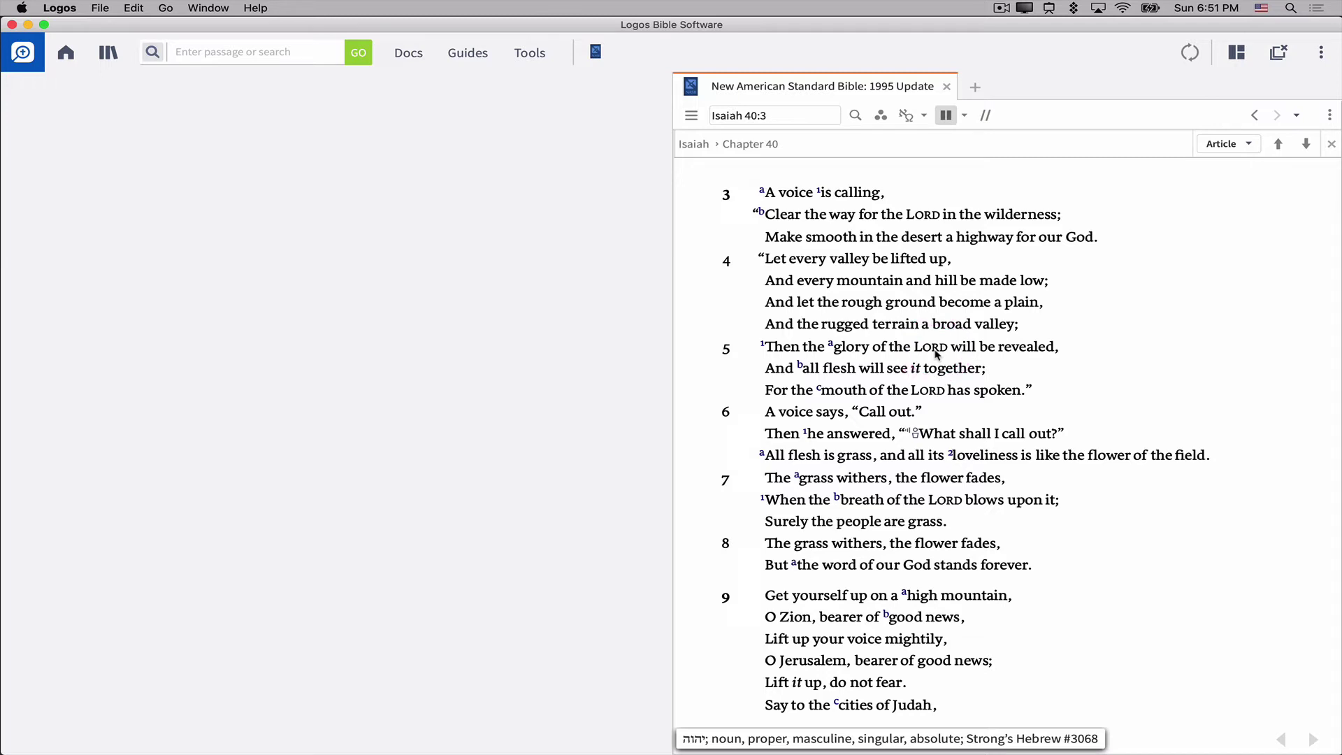
pyautogui.click(942, 419)
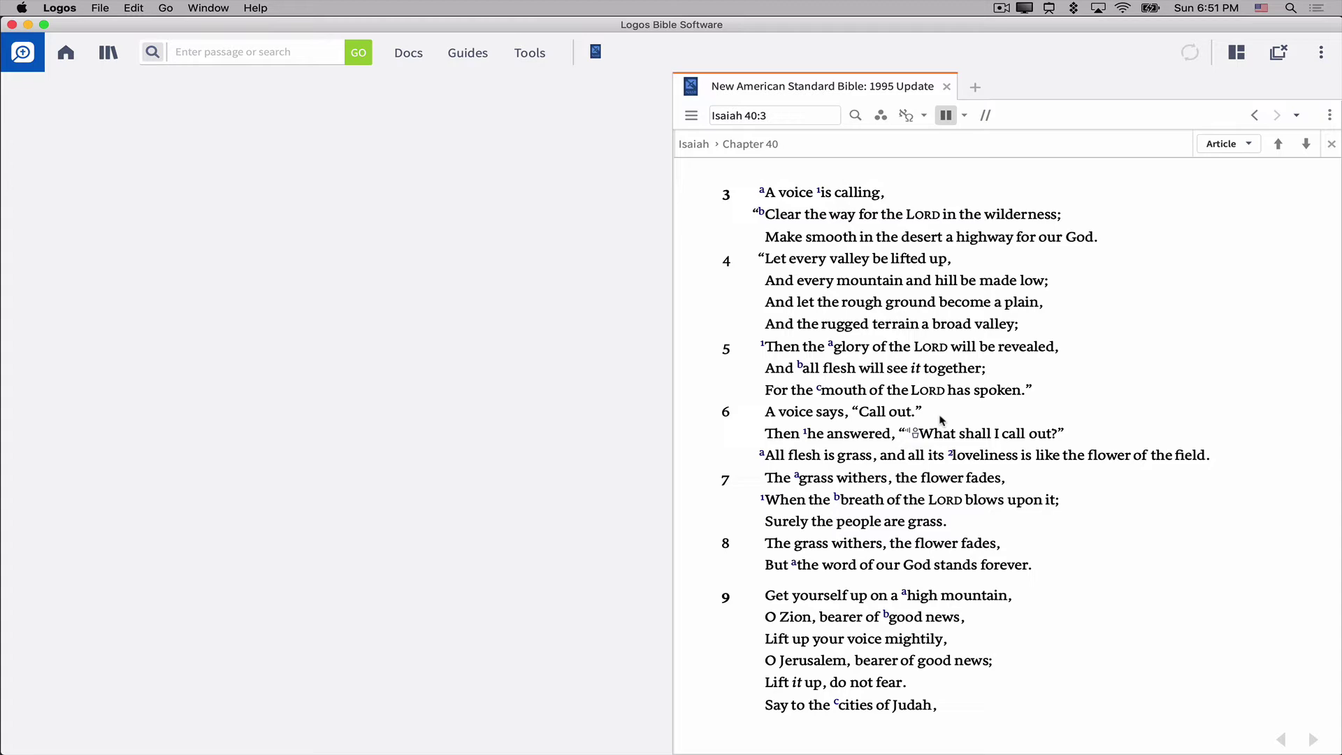
pyautogui.click(1255, 116)
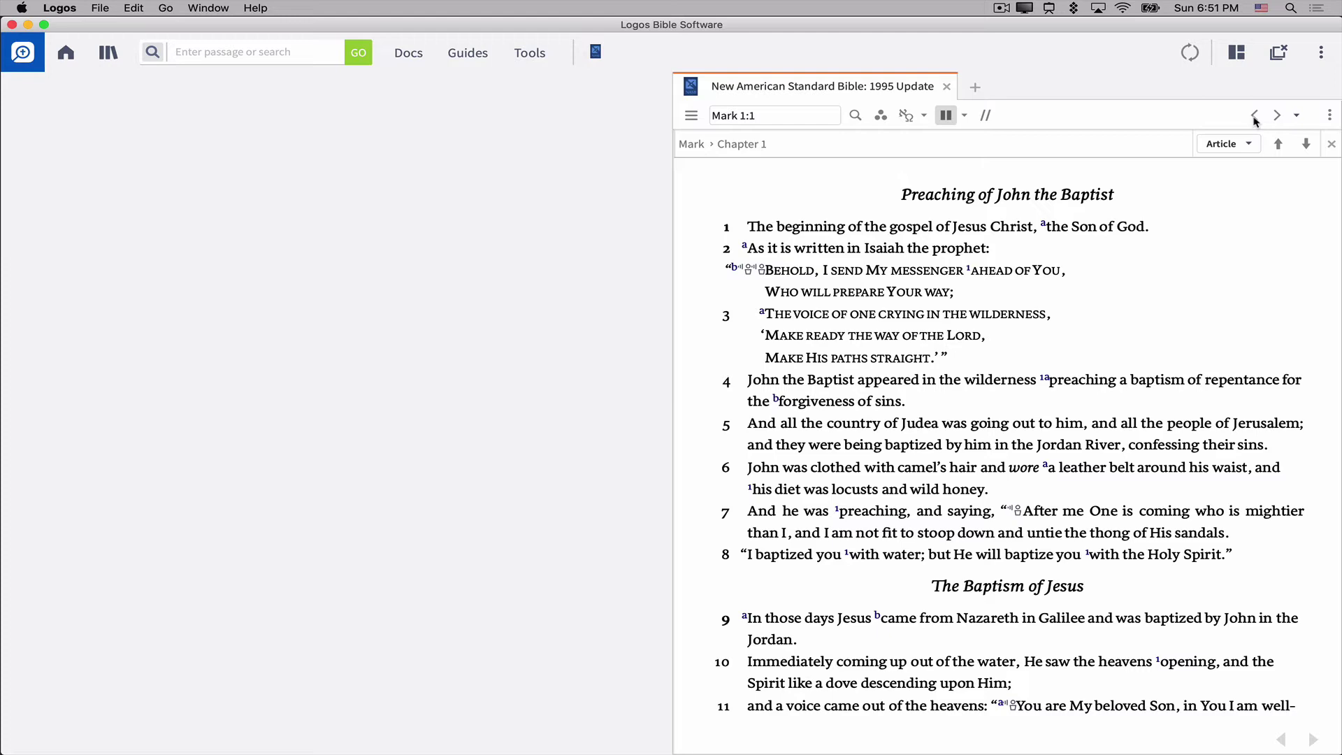
# Activate the Pages study notes and follow the 40:3 link to reopen Isaiah 40:3 in Logos.
pyautogui.moveTo(468, 123)
pyautogui.mouseDown()
pyautogui.moveTo(400, 148)
pyautogui.moveTo(413, 173)
pyautogui.mouseUp()
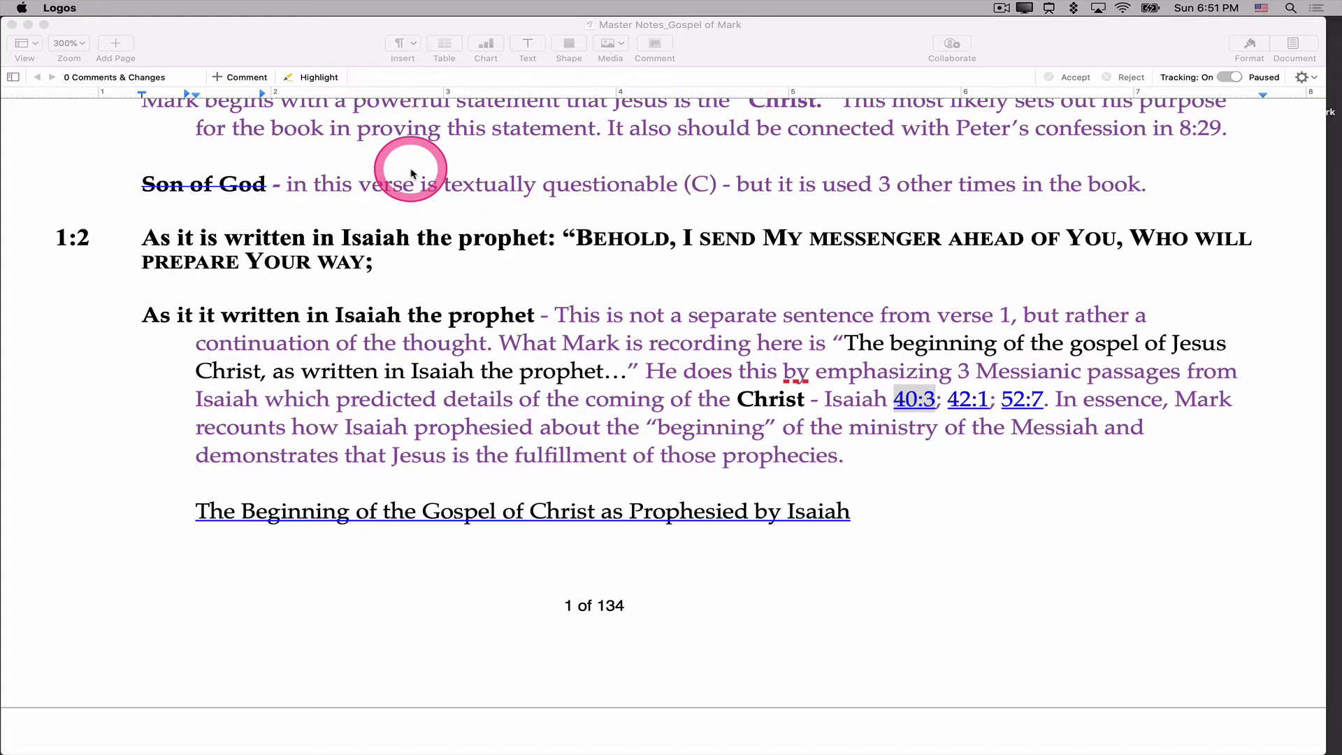
pyautogui.moveTo(405, 170); pyautogui.dragTo(629, 168)
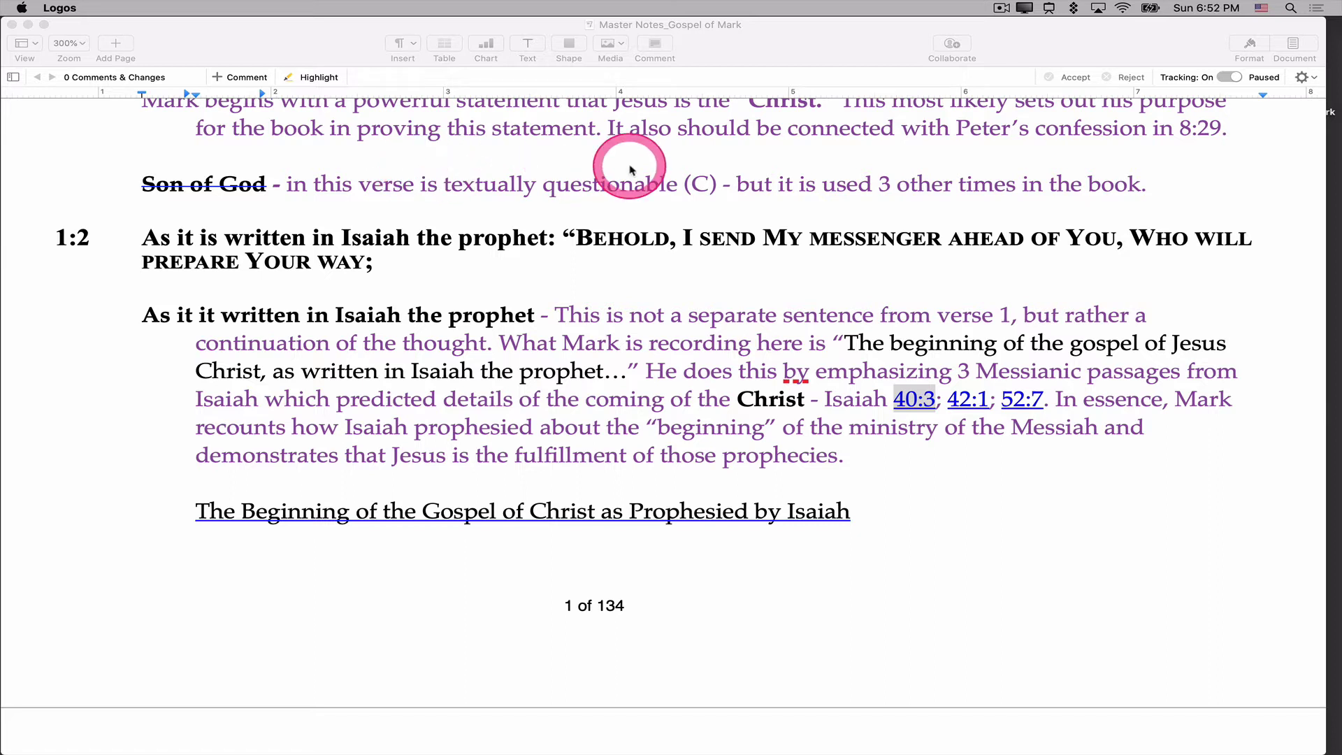
pyautogui.click(630, 169)
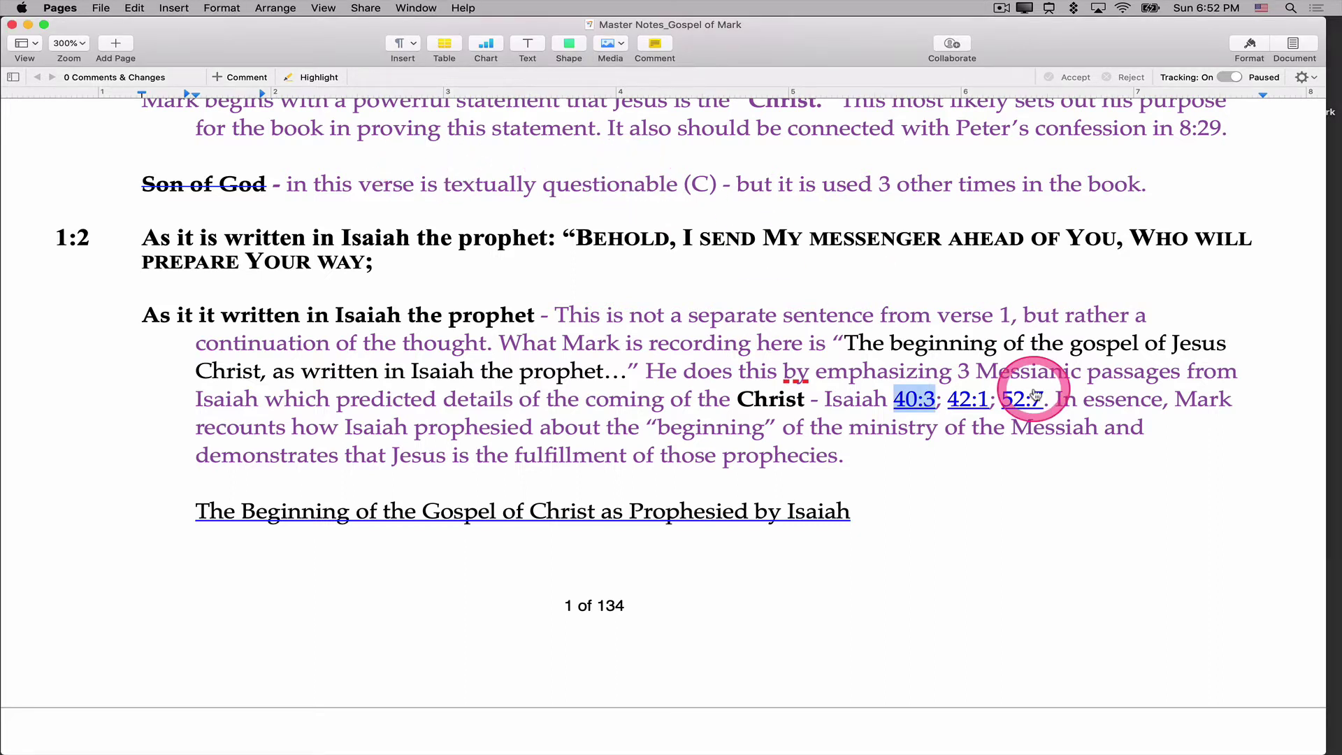
pyautogui.click(916, 399)
pyautogui.click(957, 474)
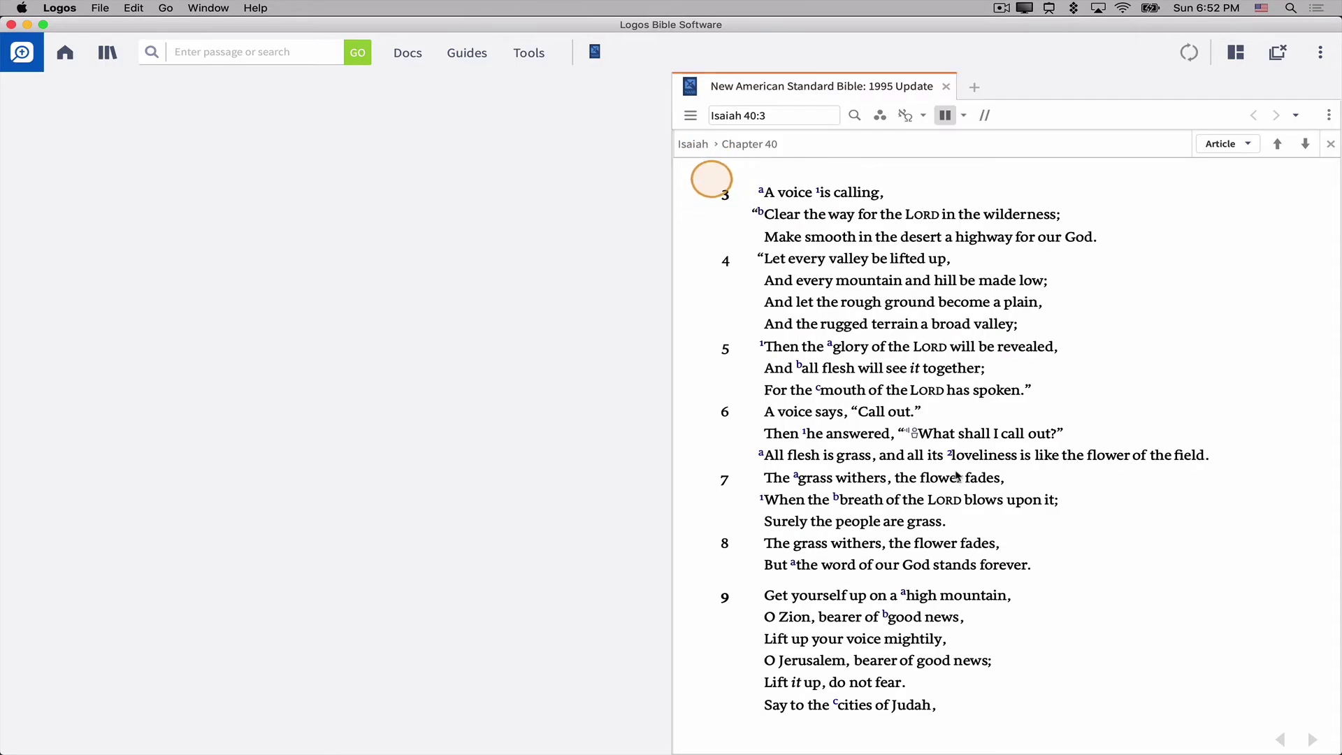
pyautogui.moveTo(958, 477)
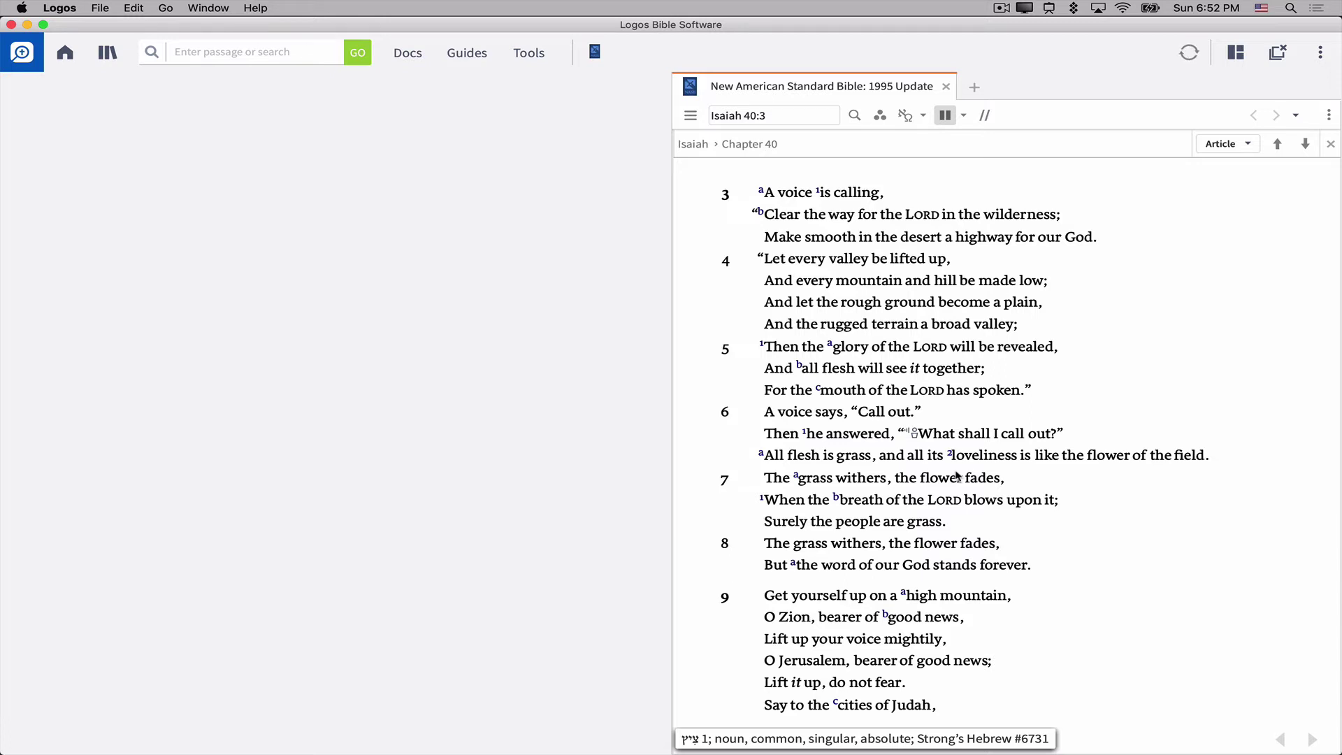
pyautogui.moveTo(940, 740)
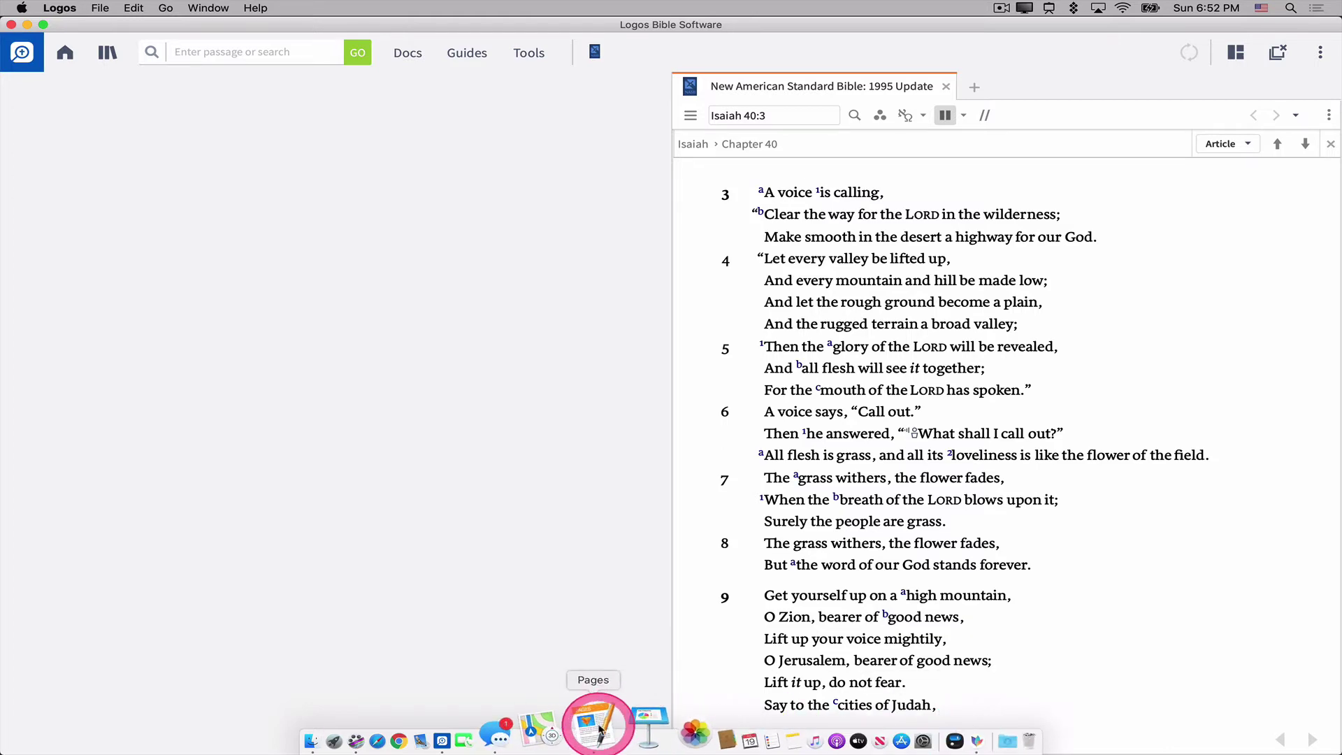
pyautogui.click(599, 732)
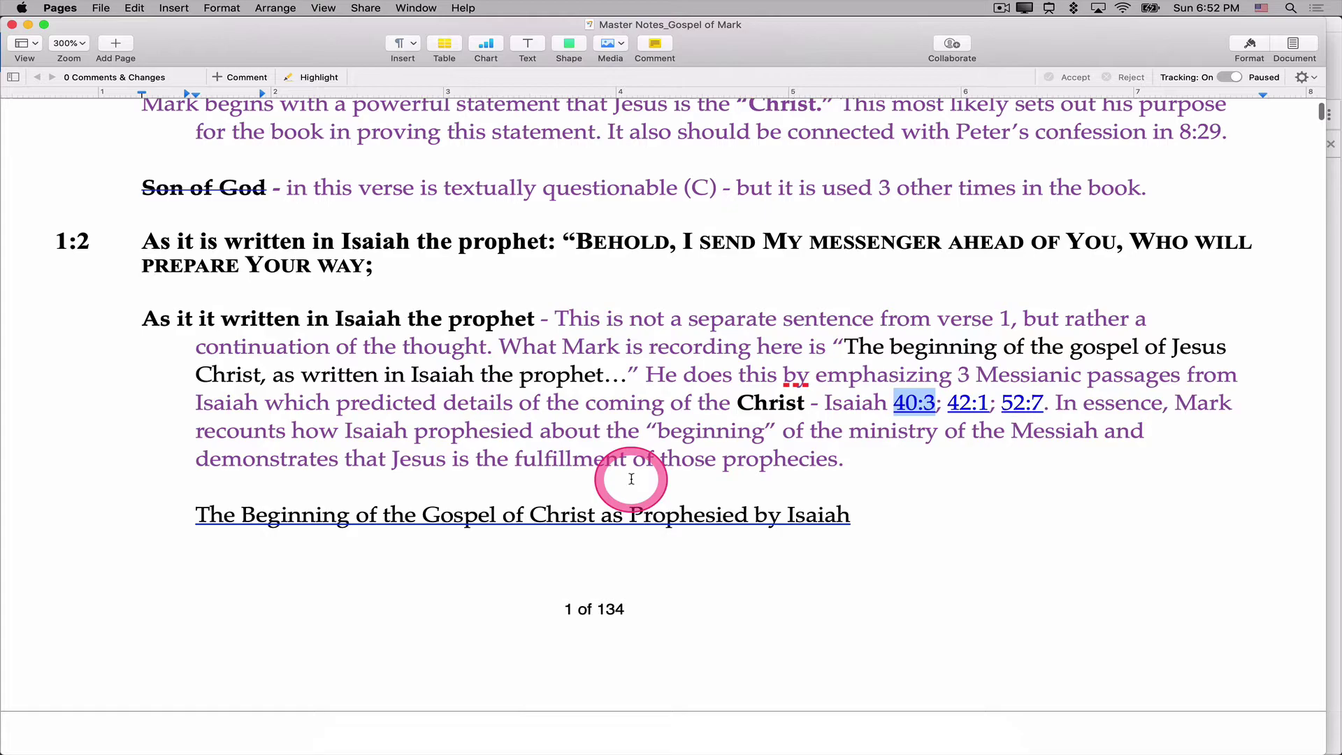
pyautogui.scroll(10, 631, 479)
pyautogui.scroll(8, 631, 480)
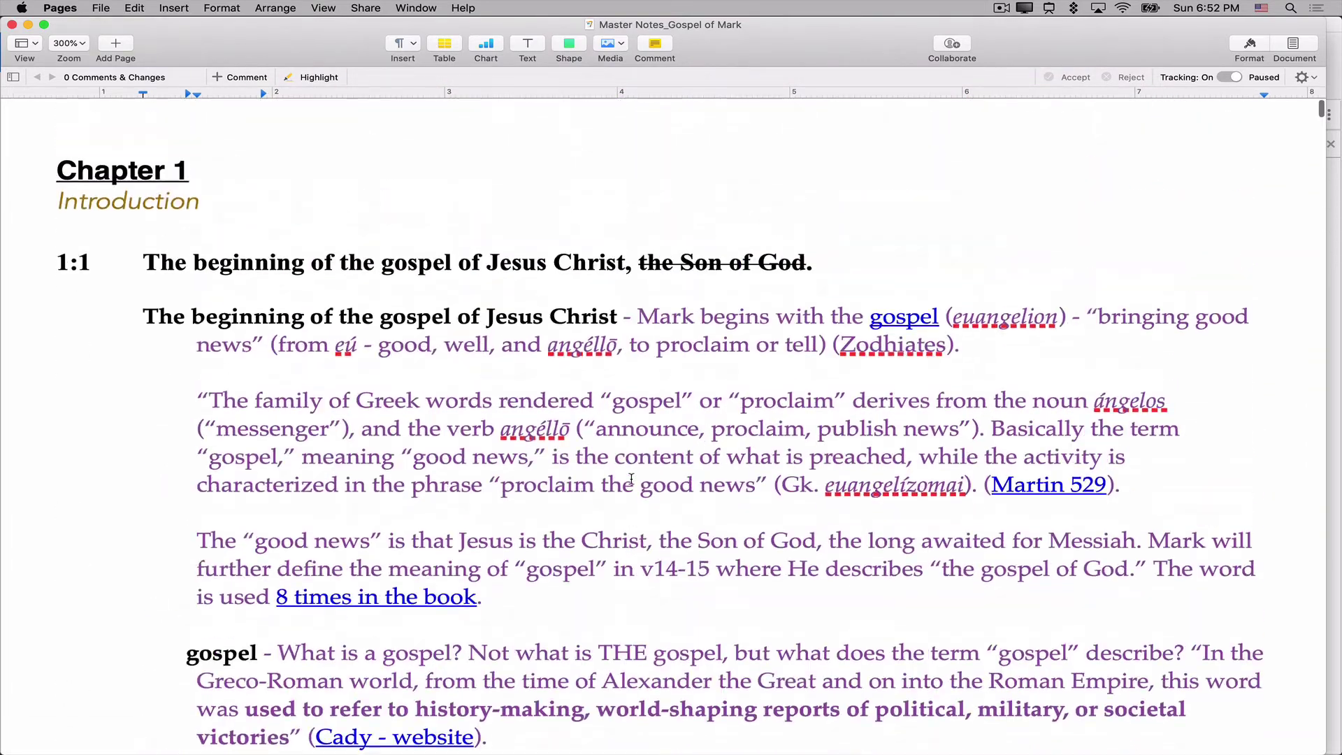
pyautogui.scroll(-2, 632, 479)
pyautogui.click(626, 472)
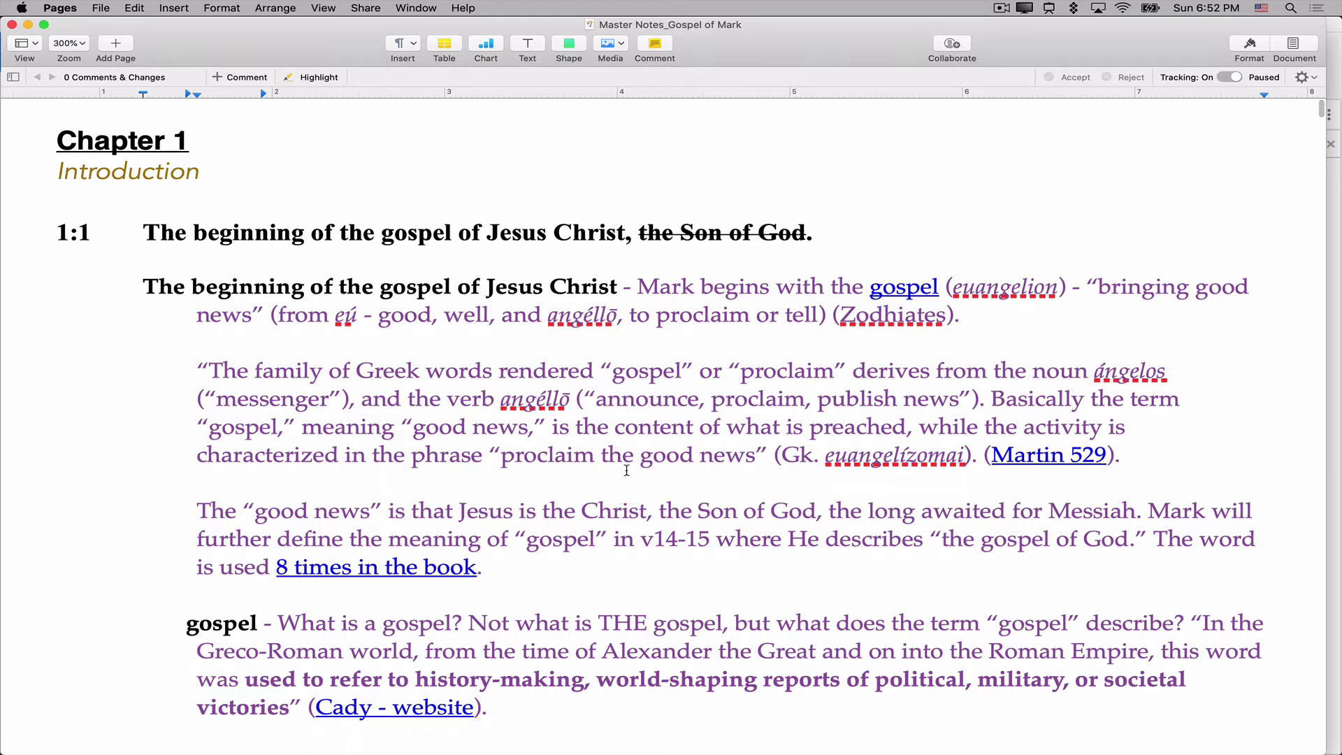
pyautogui.click(905, 739)
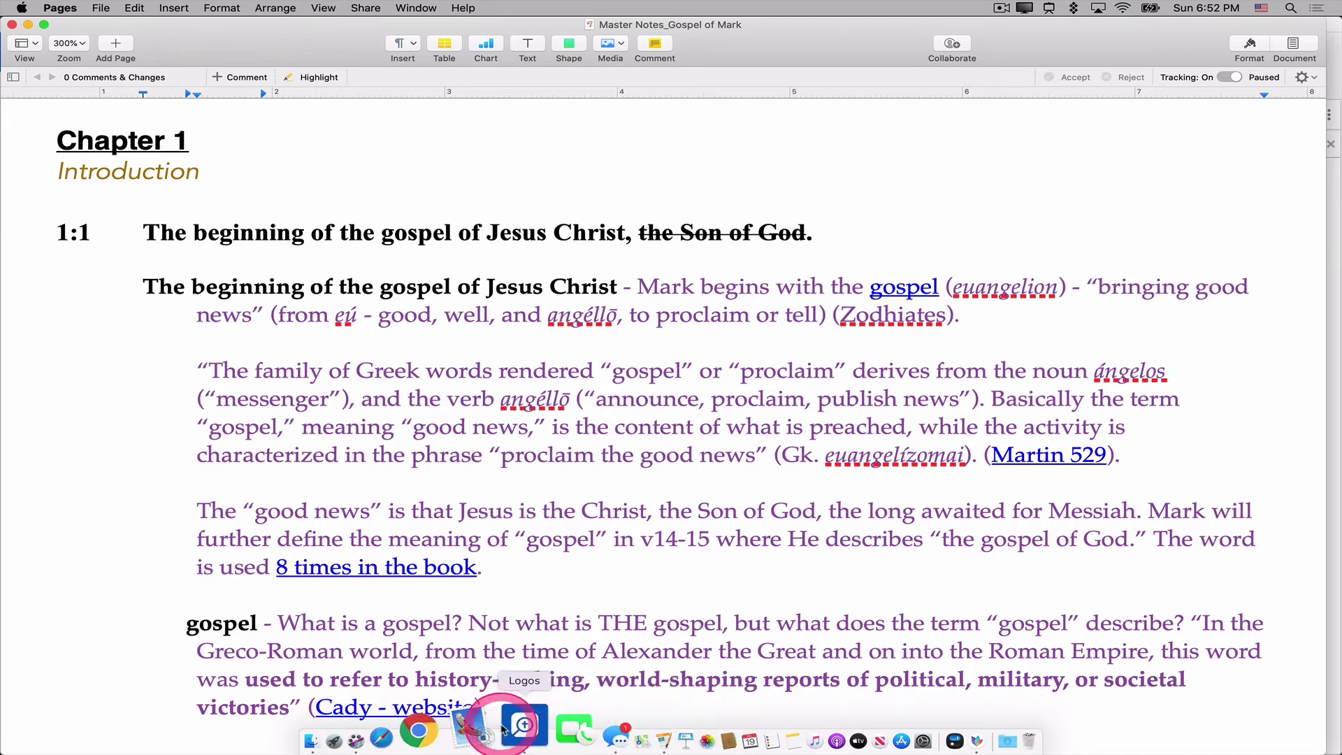
# In Logos, change the Bible panel reference to Mark 1:1, correcting a first entry of Mark 2:2.
pyautogui.click(508, 727)
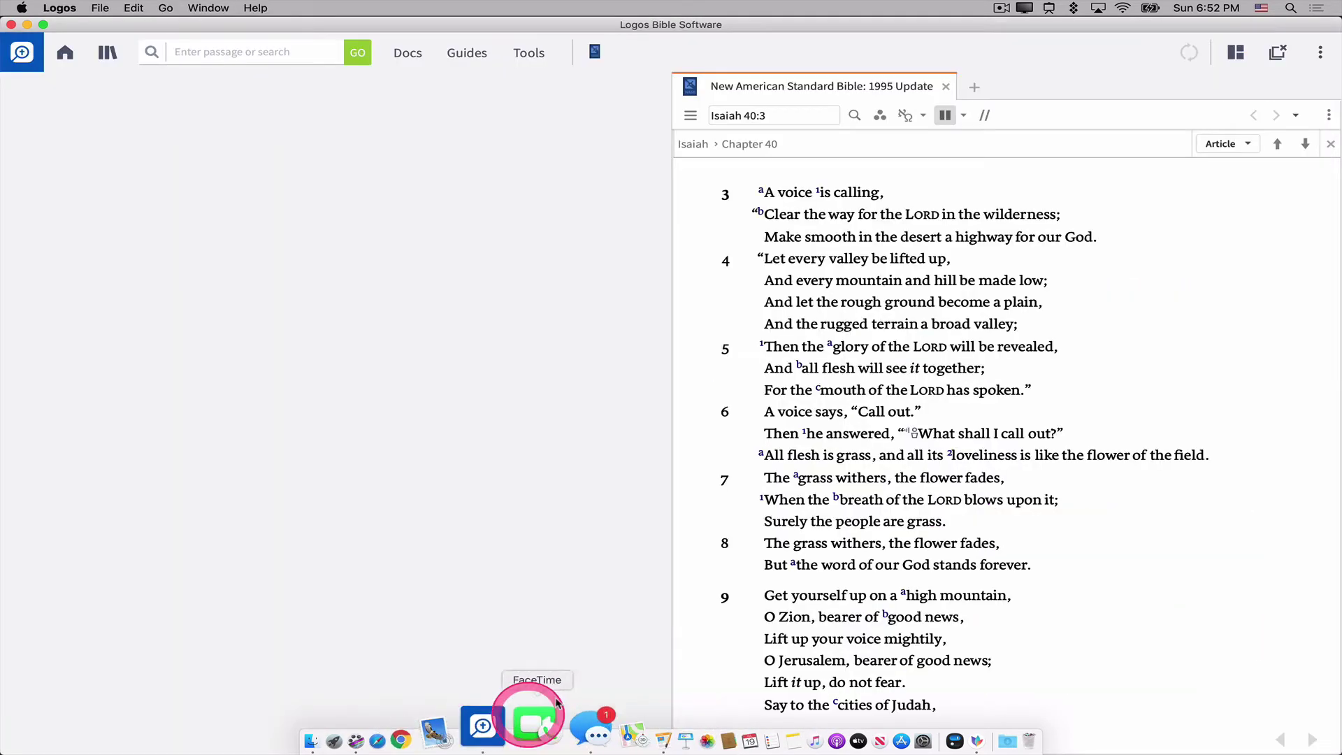
pyautogui.click(769, 116)
pyautogui.write('Mar')
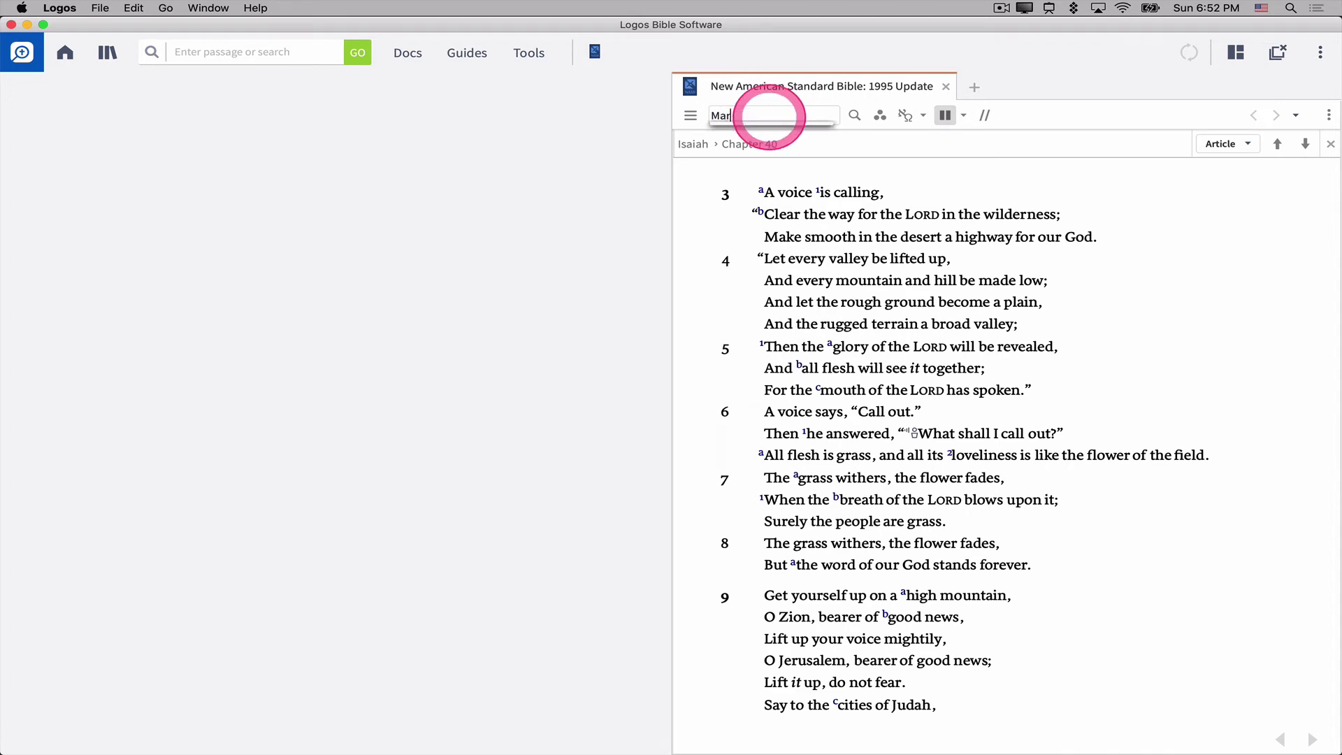
pyautogui.write('k 2:2')
pyautogui.press('Return')
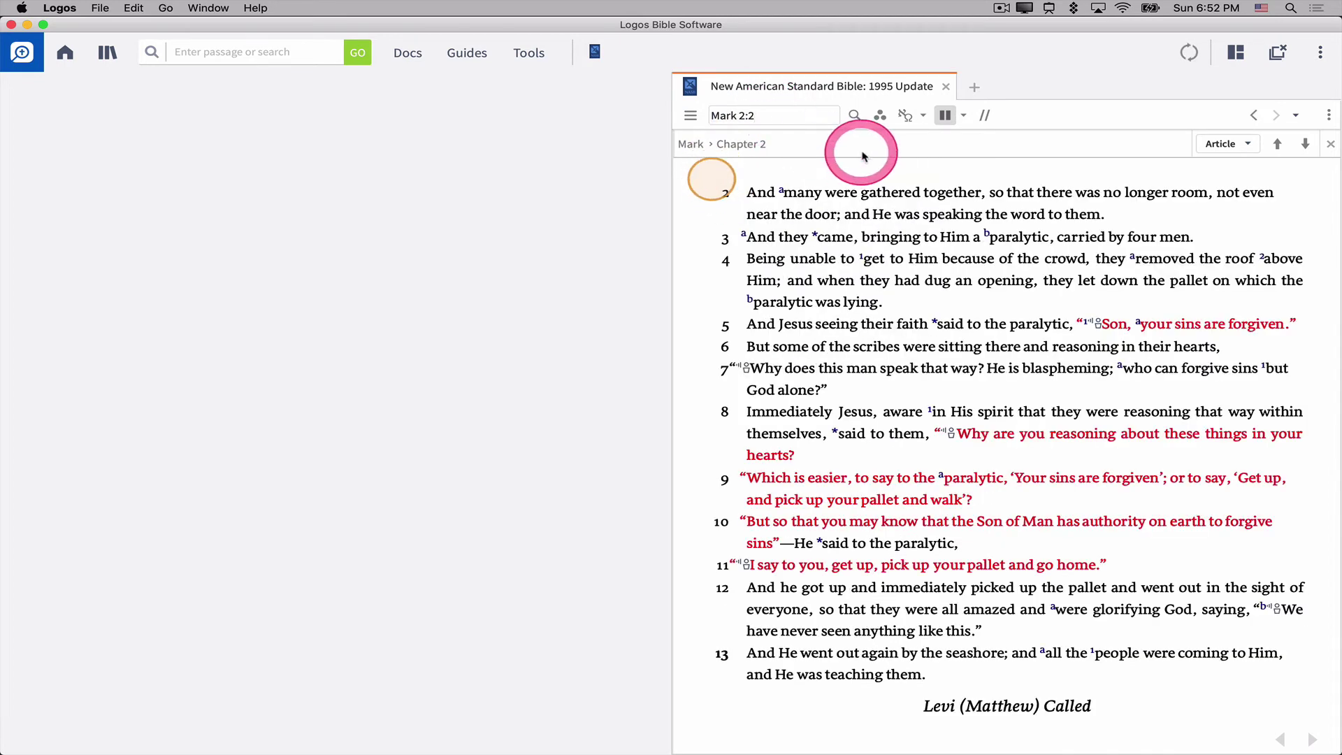
pyautogui.click(782, 118)
pyautogui.press('BackSpace')
pyautogui.press('BackSpace')
pyautogui.press('BackSpace')
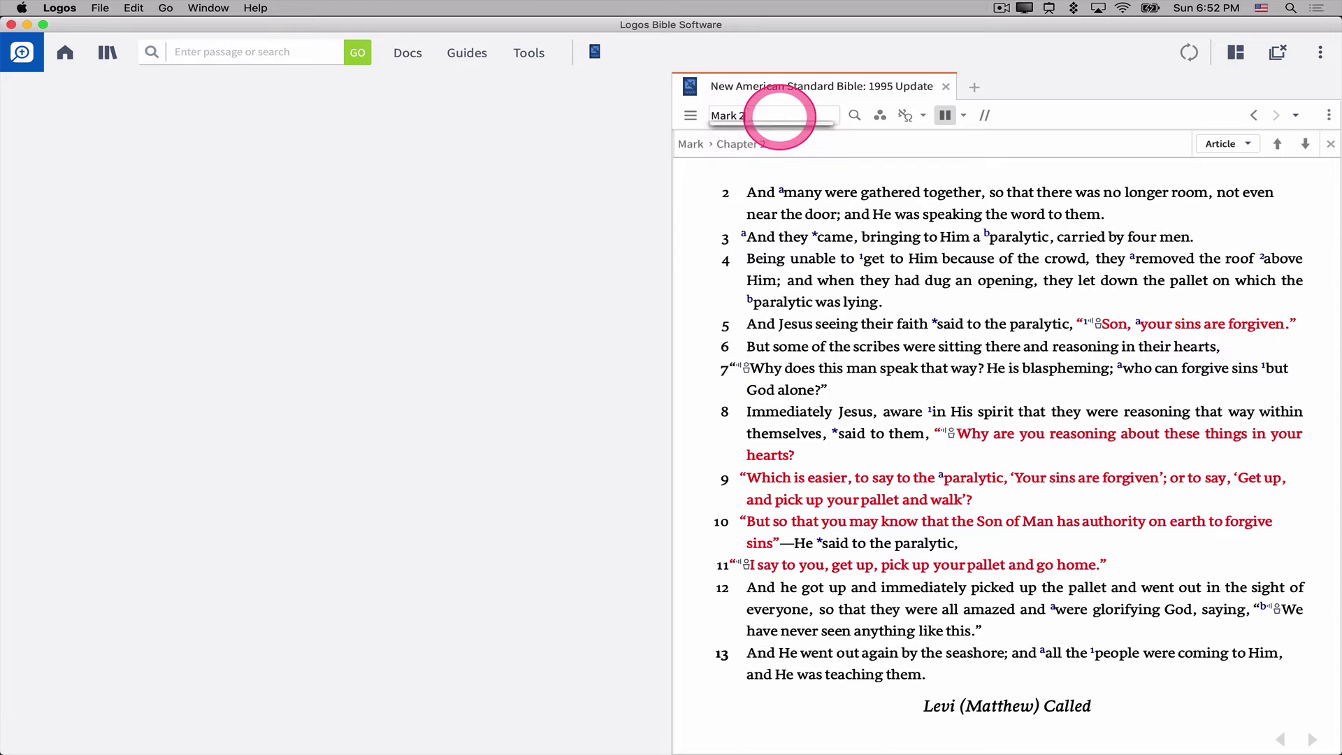
pyautogui.write('1.1')
pyautogui.press('Return')
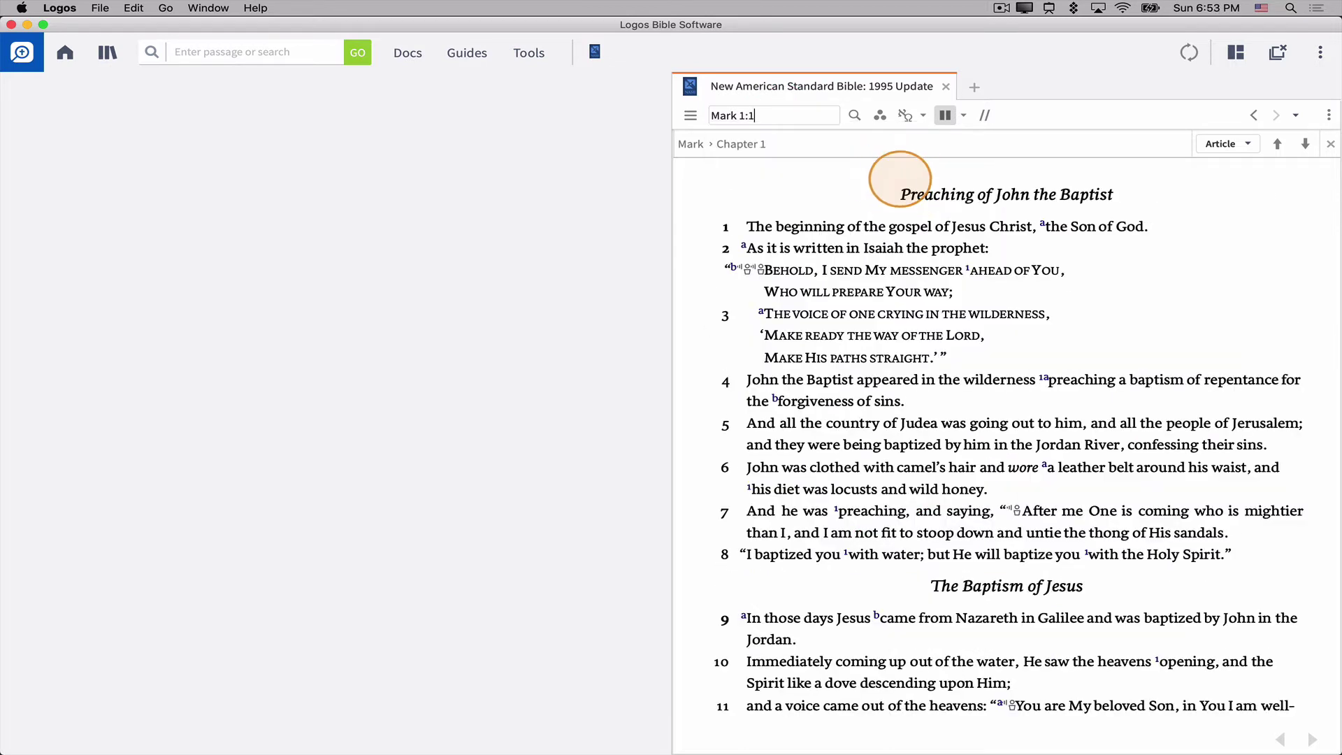
# Open the Bible panel's options menu and dismiss it without choosing anything.
pyautogui.moveTo(889, 216)
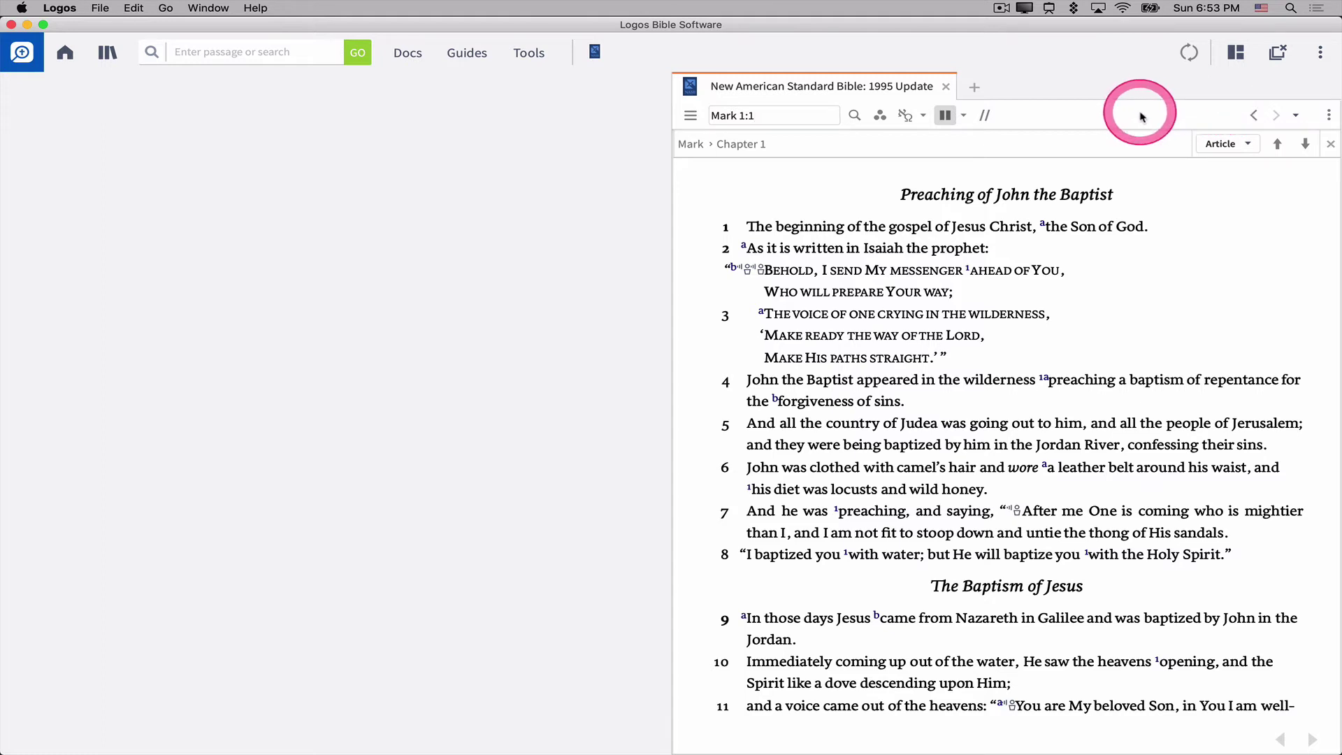
pyautogui.click(1328, 117)
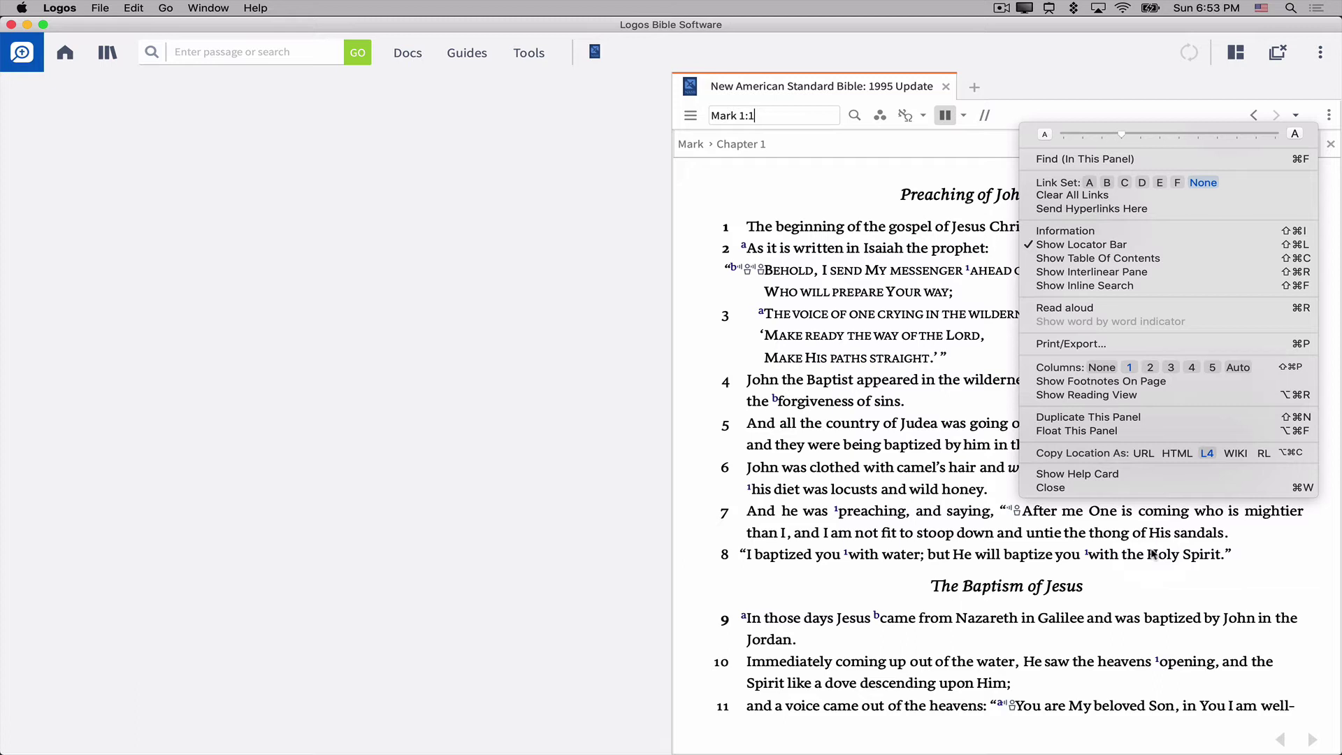
pyautogui.moveTo(1094, 313)
pyautogui.mouseDown()
pyautogui.moveTo(1105, 81)
pyautogui.moveTo(1311, 17)
pyautogui.moveTo(1324, 56)
pyautogui.mouseUp()
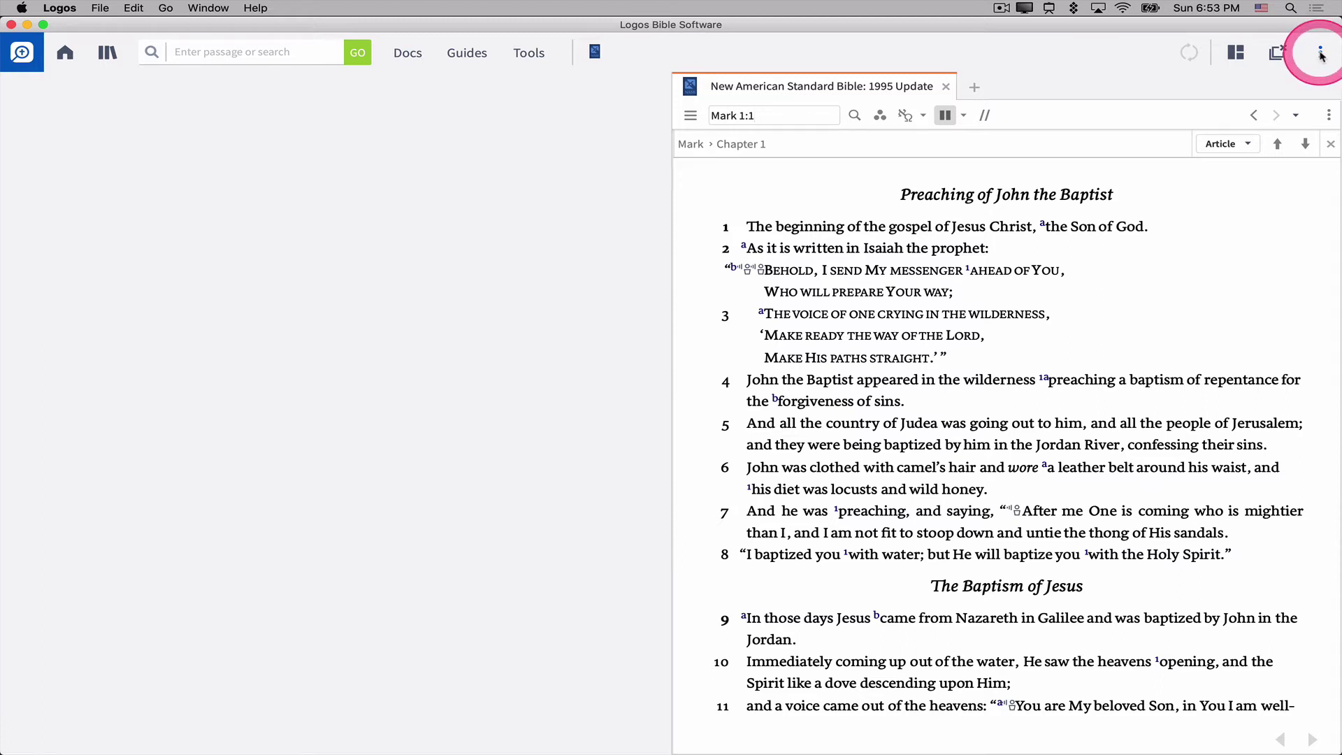
# Open Logos Bible Software Help and search all text for "copy location as".
pyautogui.click(1320, 53)
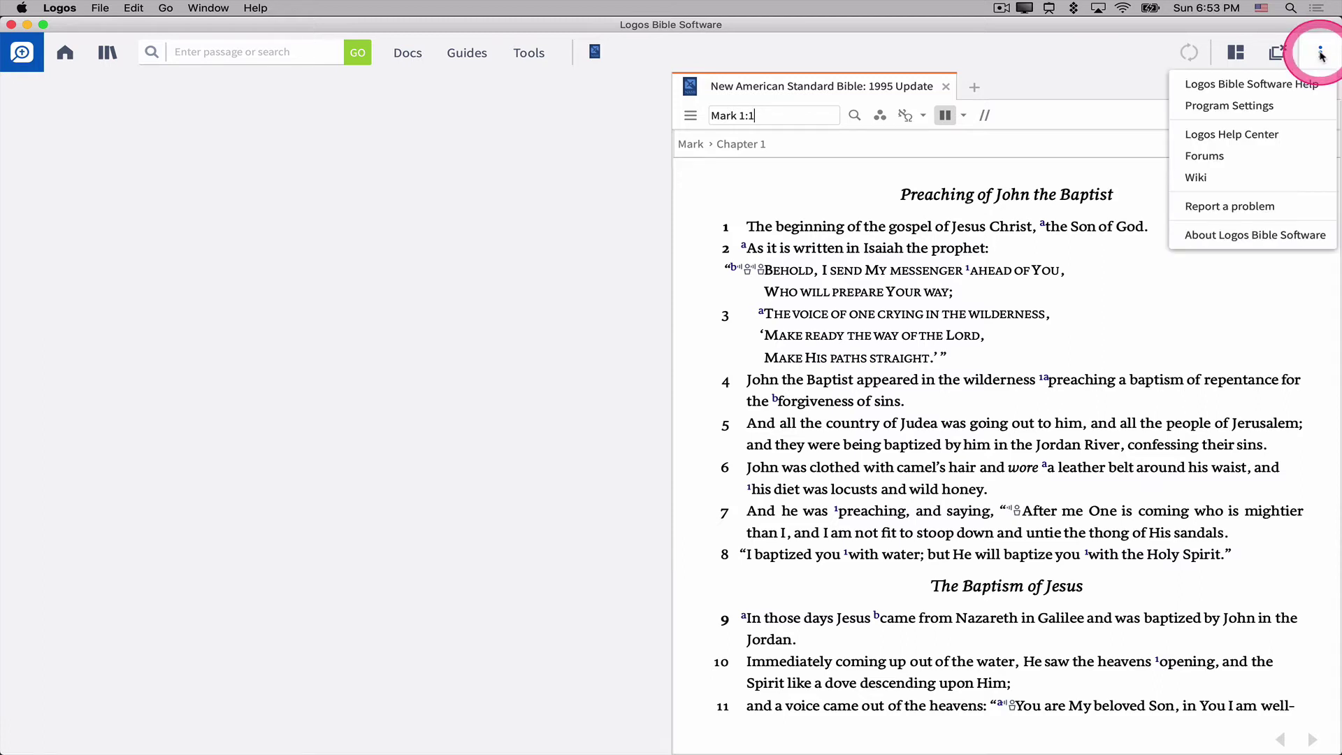
pyautogui.click(1235, 85)
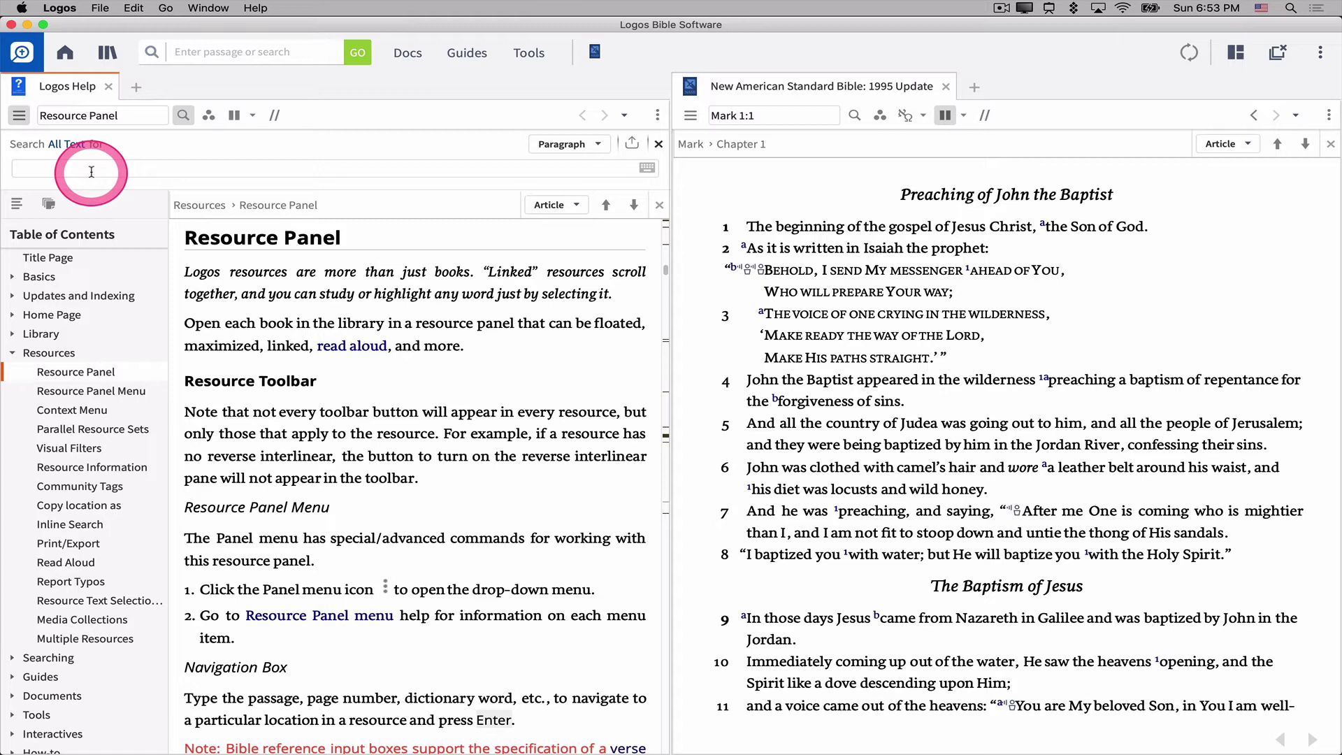
pyautogui.write('"')
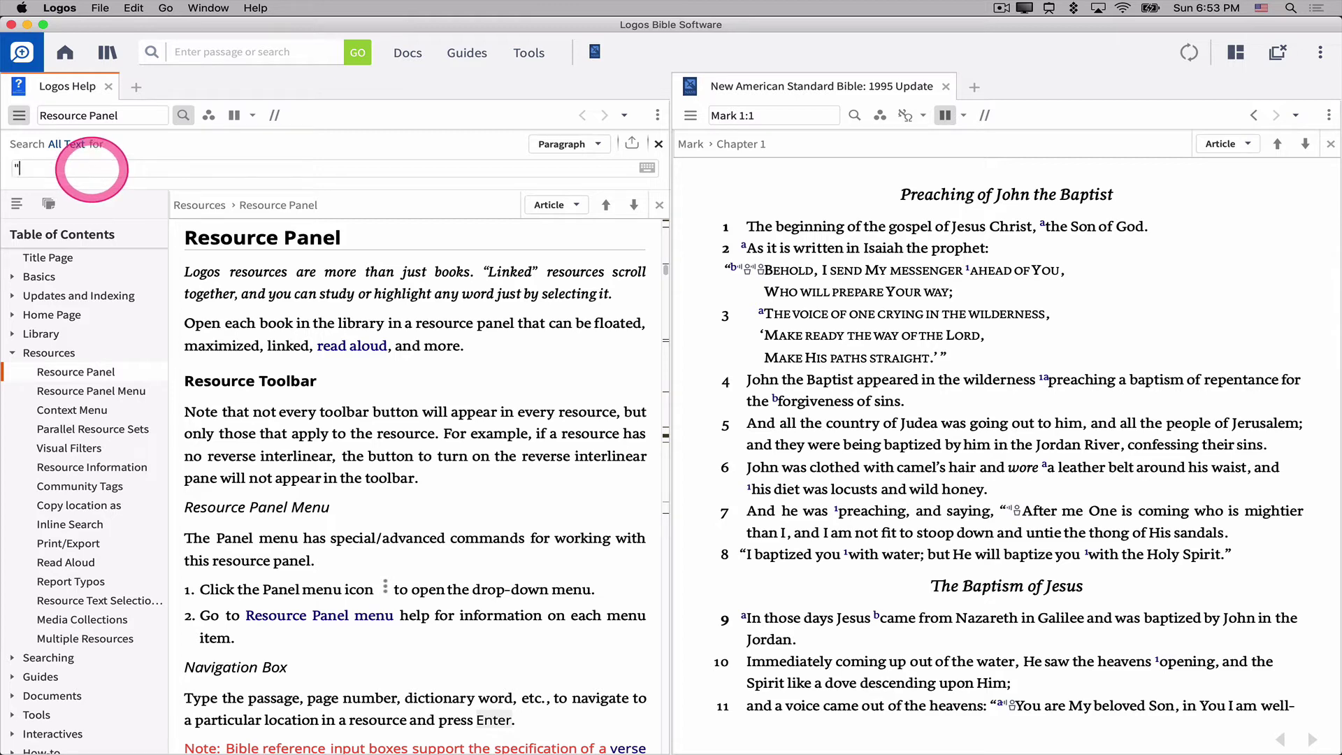
pyautogui.write('copy lov')
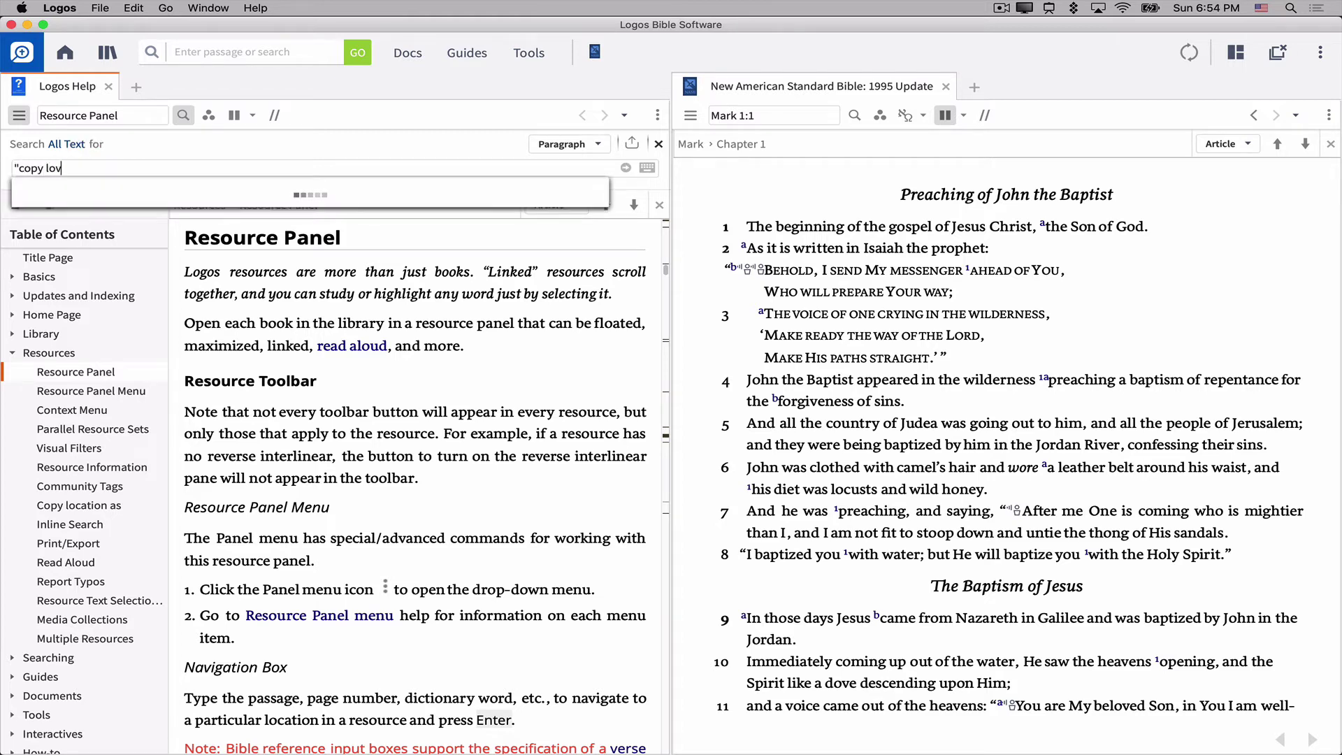
pyautogui.press('BackSpace')
pyautogui.write('cation as"')
pyautogui.press('Return')
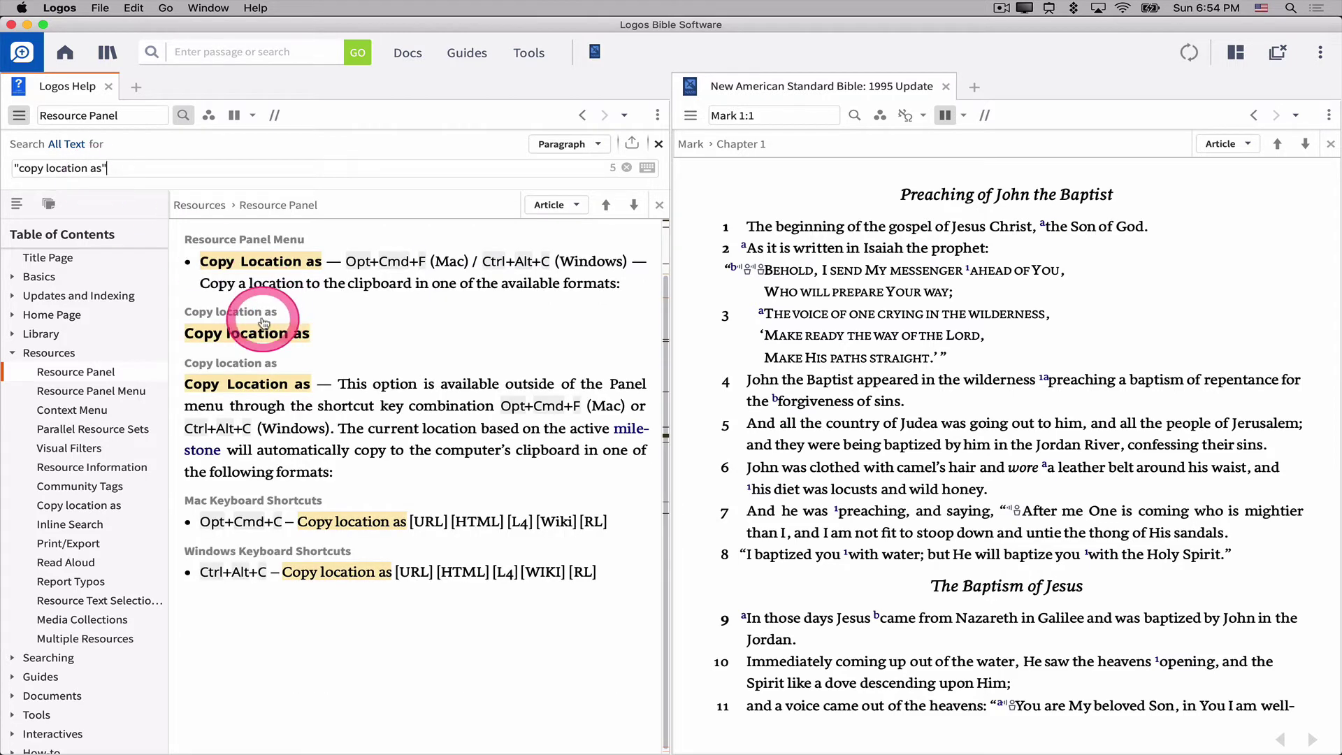
# Read the Copy location as help article, then close both Logos Help tabs.
pyautogui.click(263, 319)
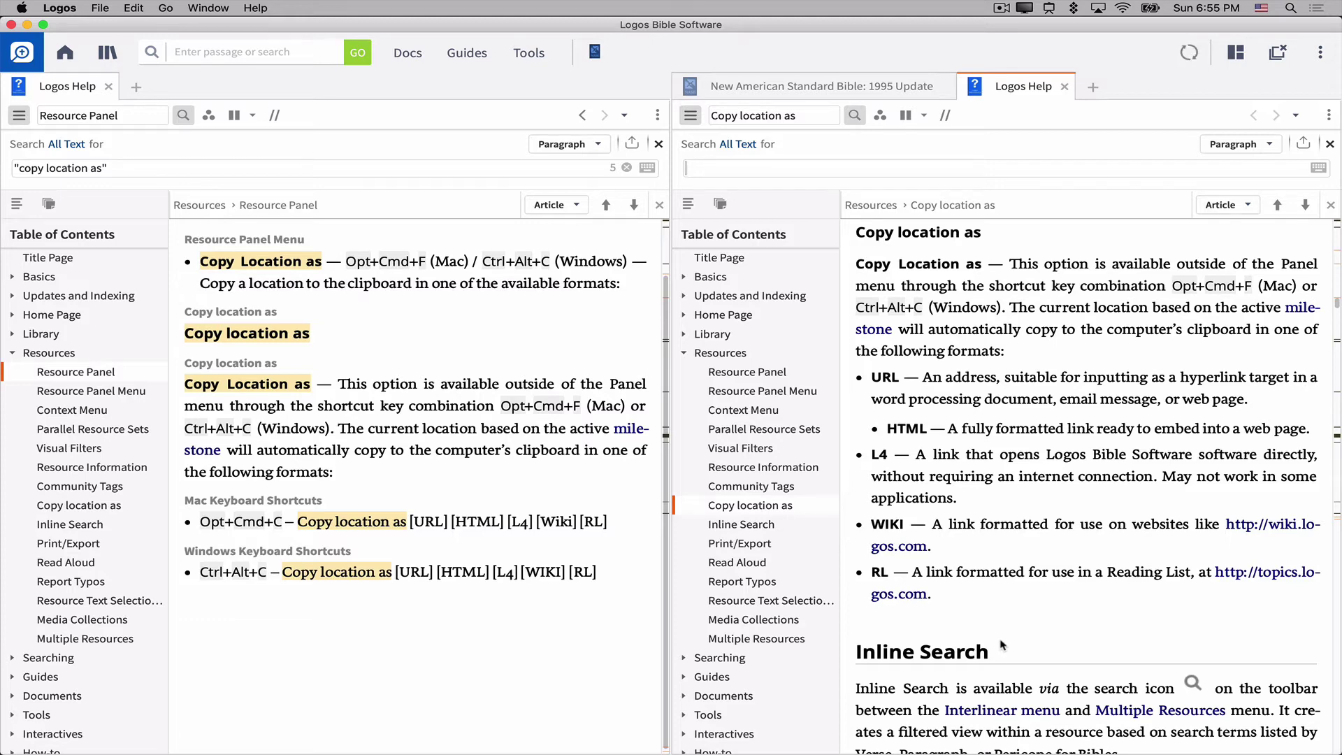
pyautogui.click(1064, 86)
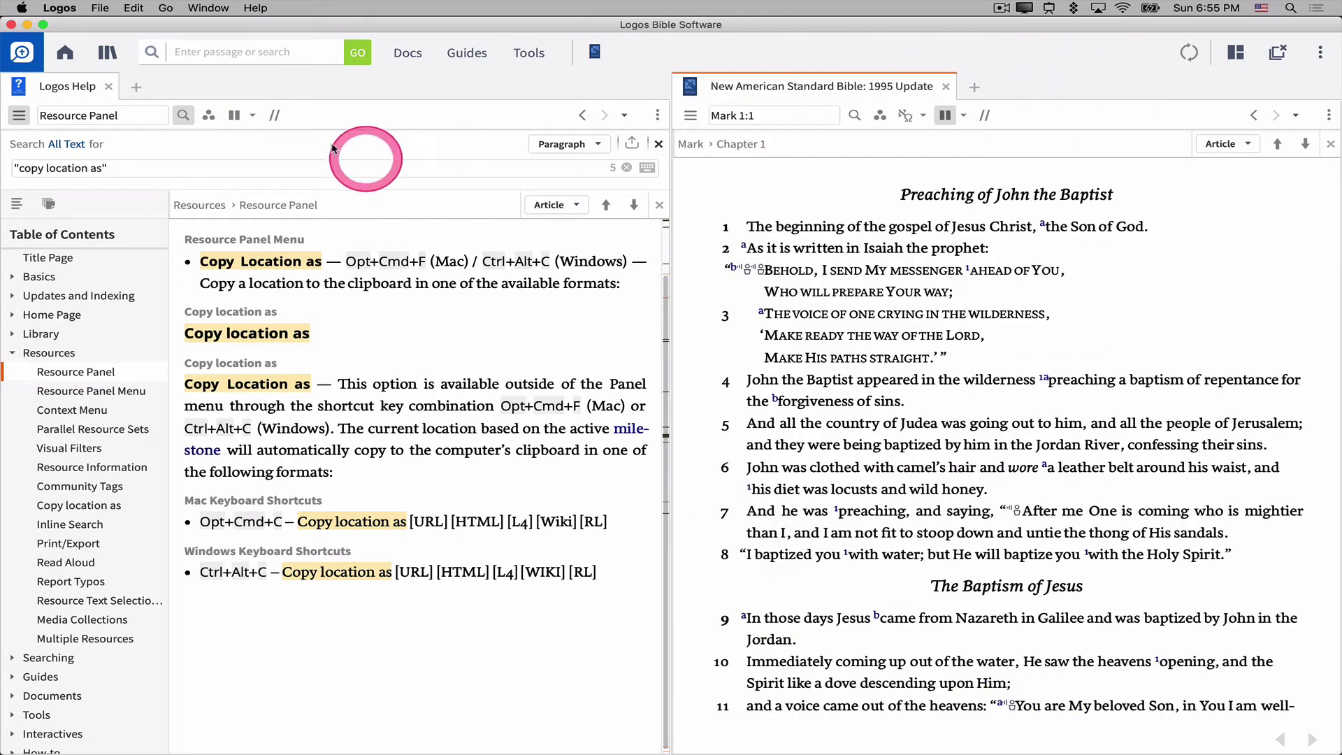
pyautogui.click(109, 86)
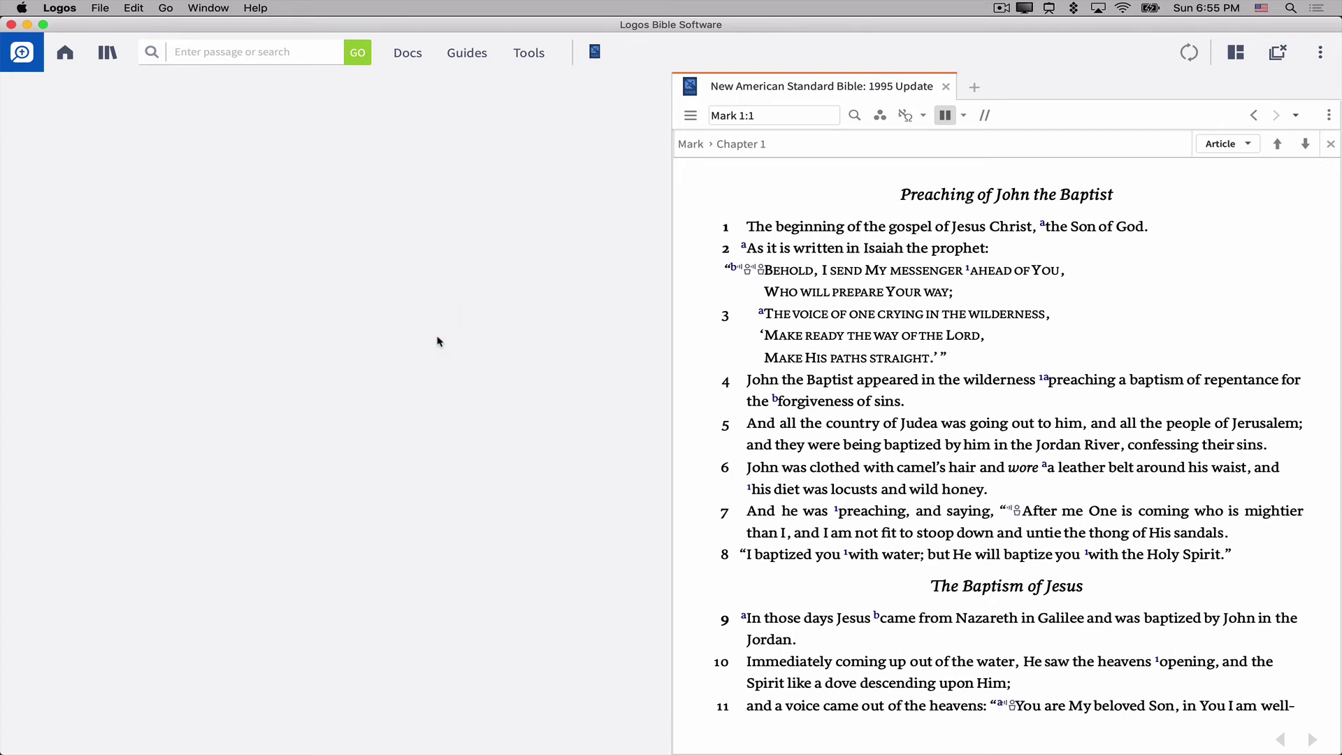
# Copy Mark 1:1's location as an L4 link and switch back to Pages.
pyautogui.click(1329, 115)
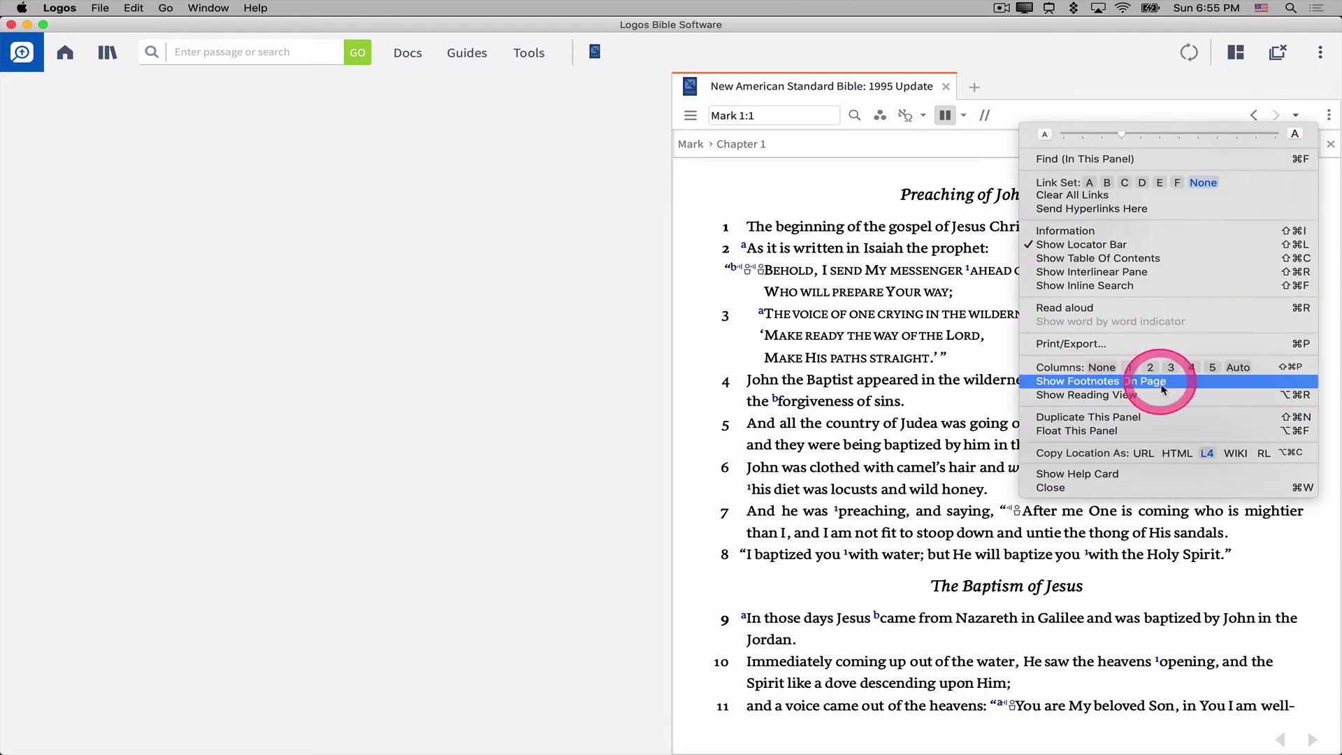
pyautogui.click(1209, 455)
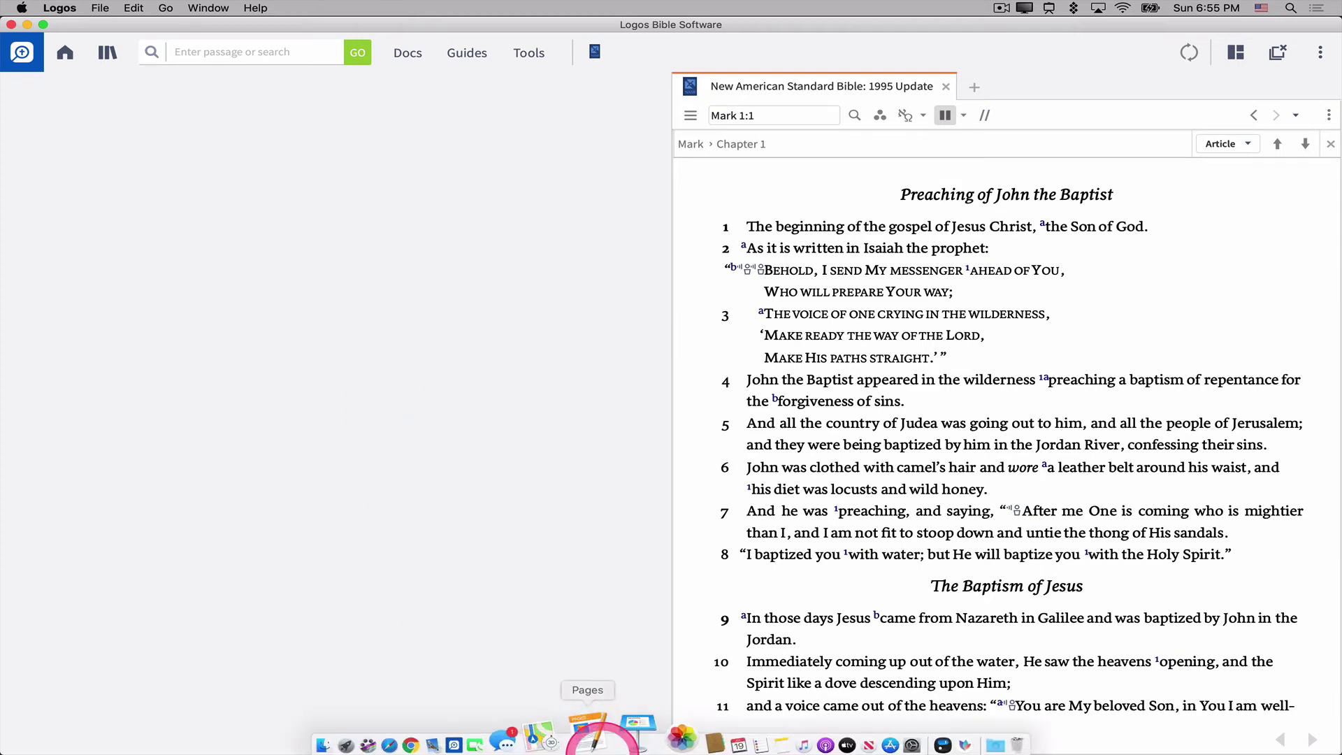
pyautogui.click(593, 742)
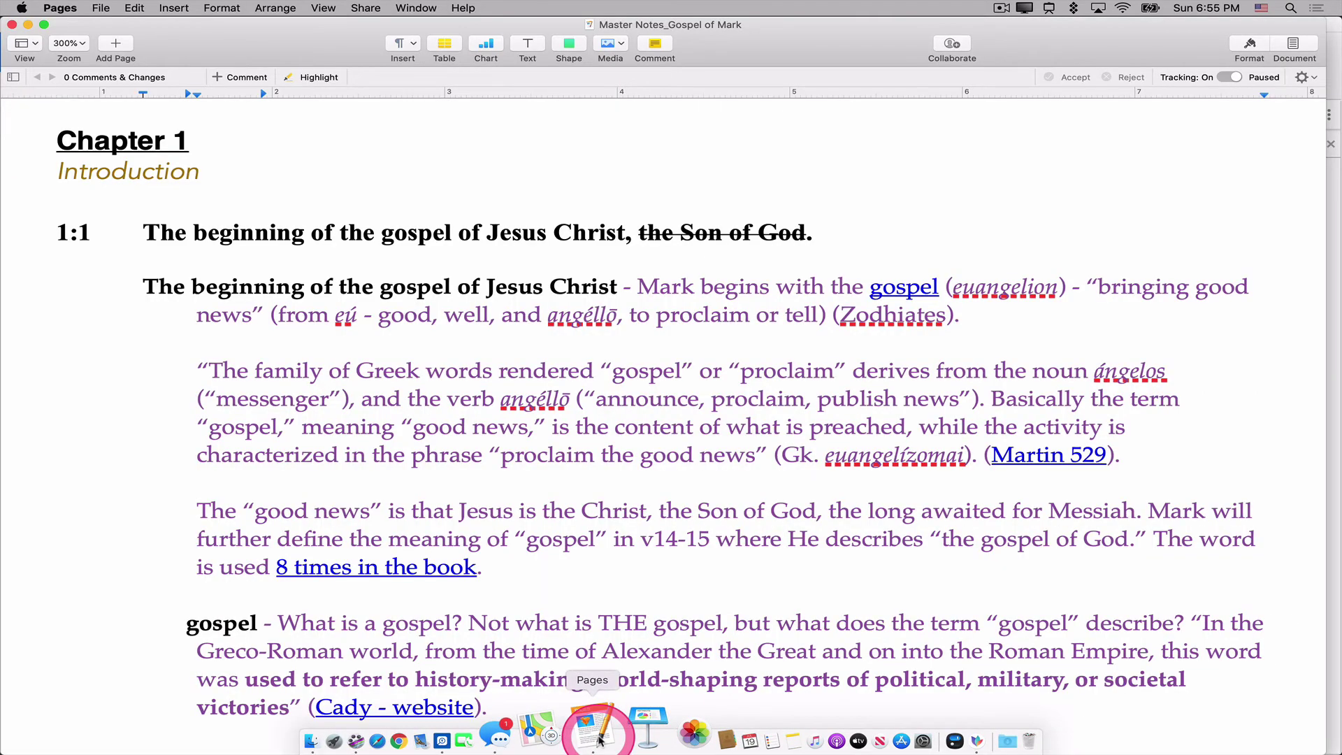
# Select the verse label 1:1 in Master Notes and add a Webpage link to it.
pyautogui.click(221, 320)
pyautogui.moveTo(91, 234); pyautogui.dragTo(44, 232)
pyautogui.click(198, 289)
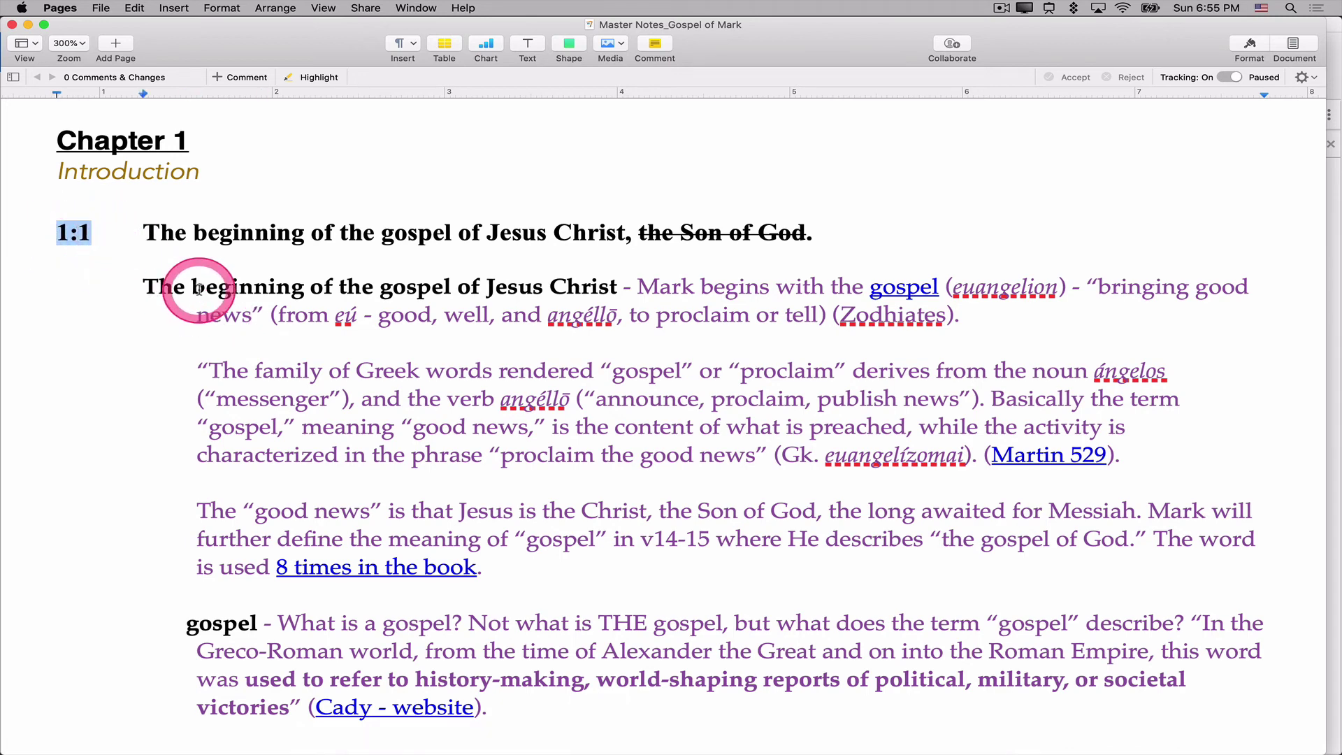
pyautogui.click(158, 285)
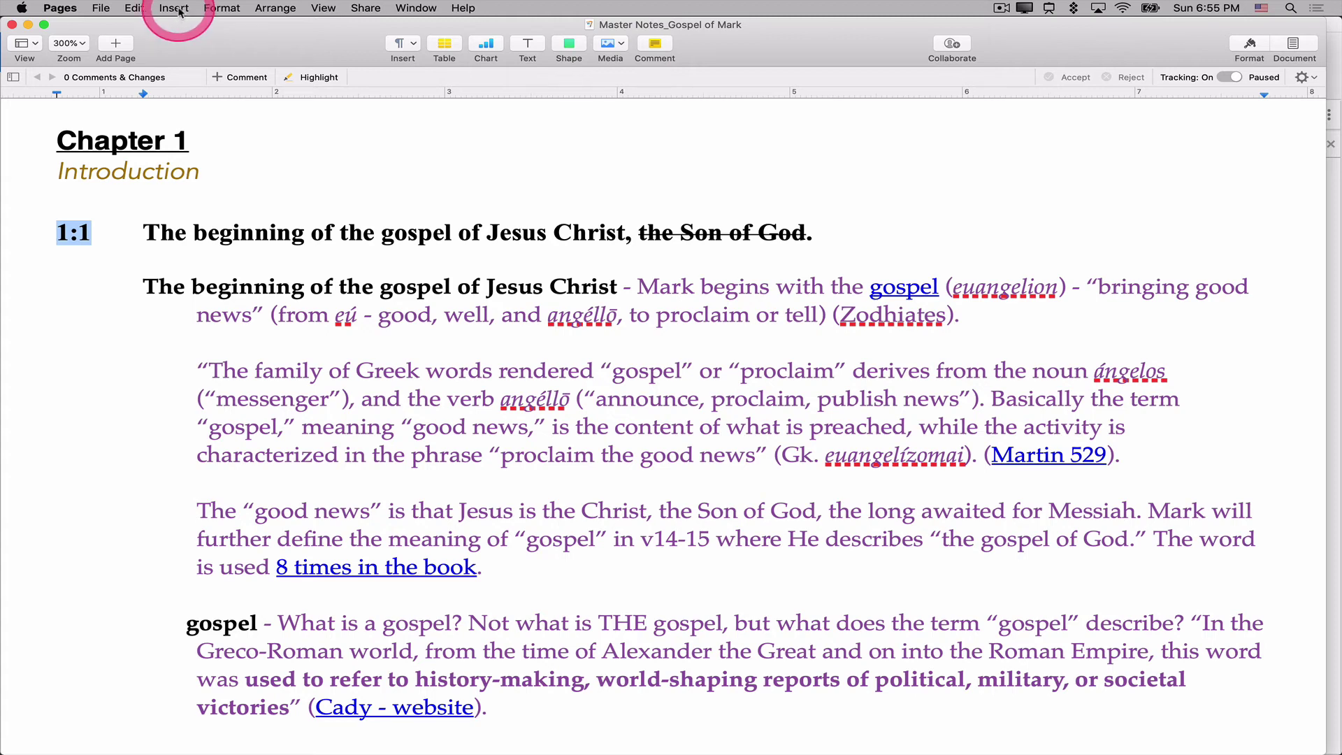
pyautogui.click(174, 8)
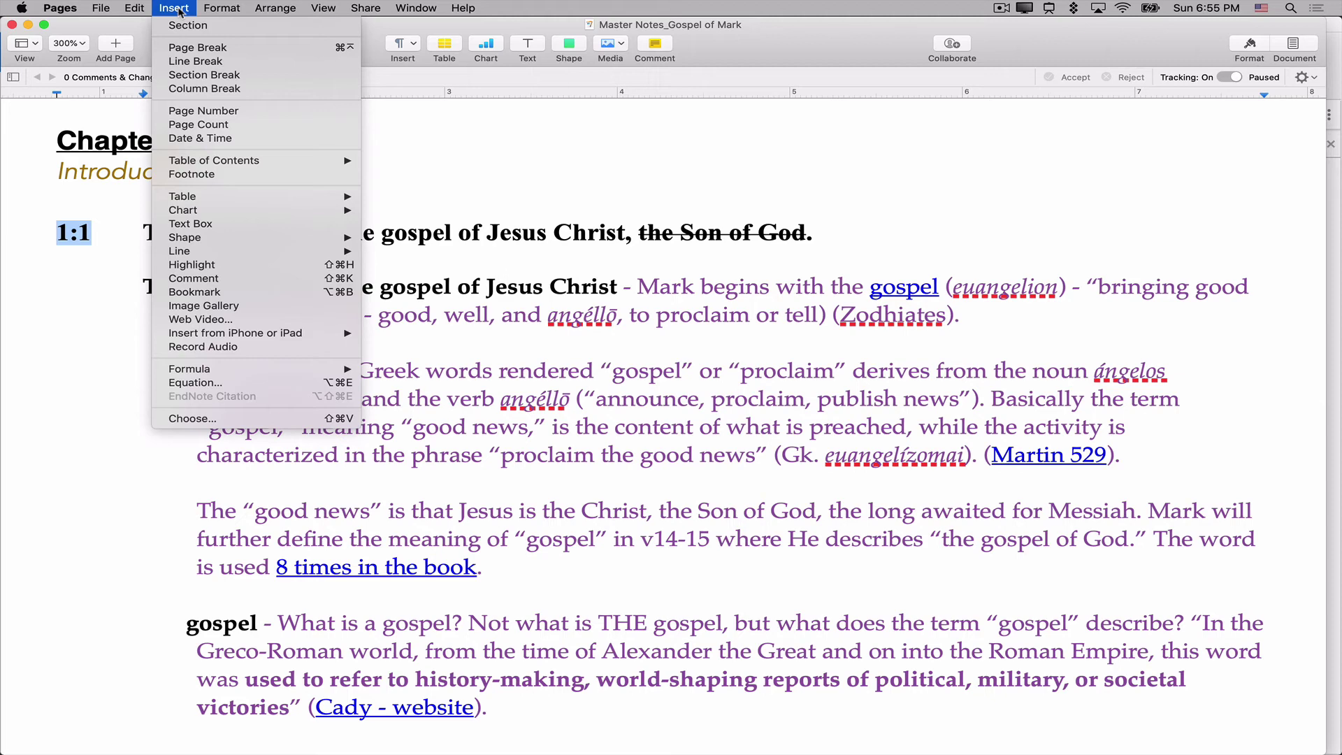
pyautogui.click(211, 10)
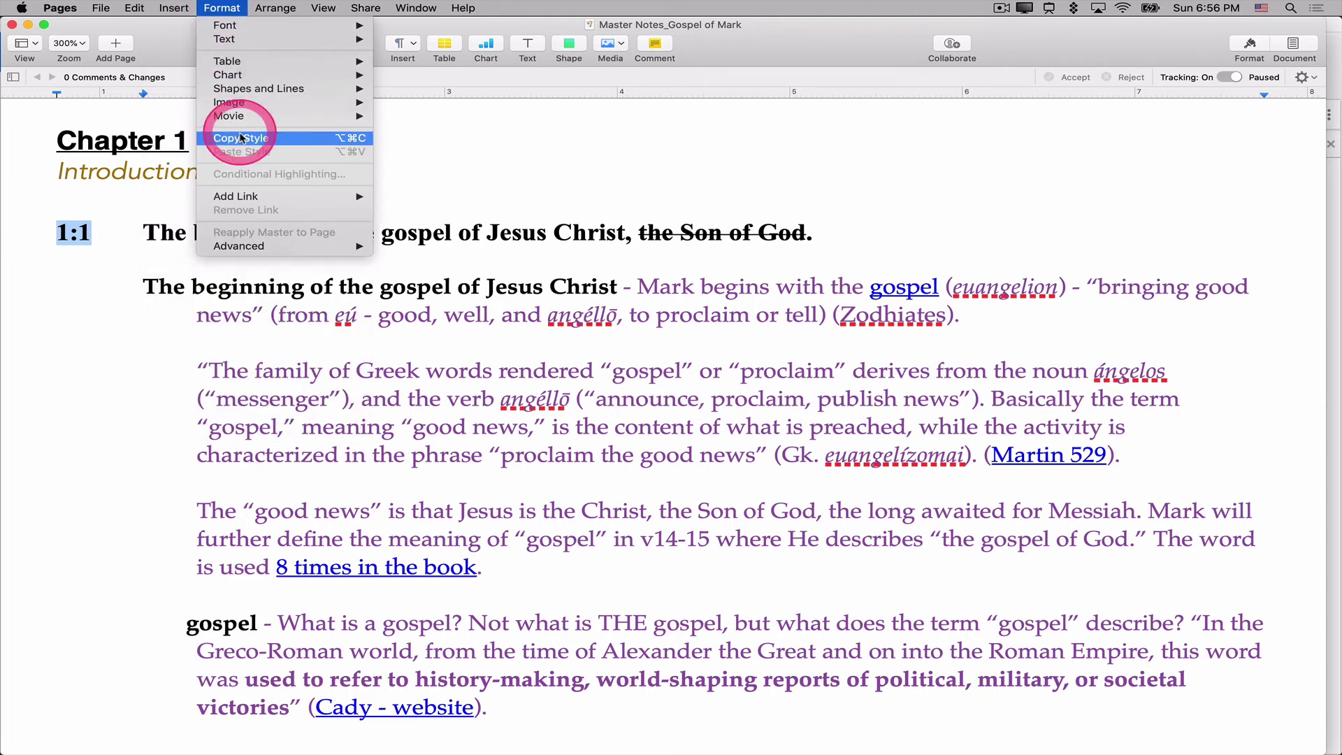
pyautogui.moveTo(244, 203)
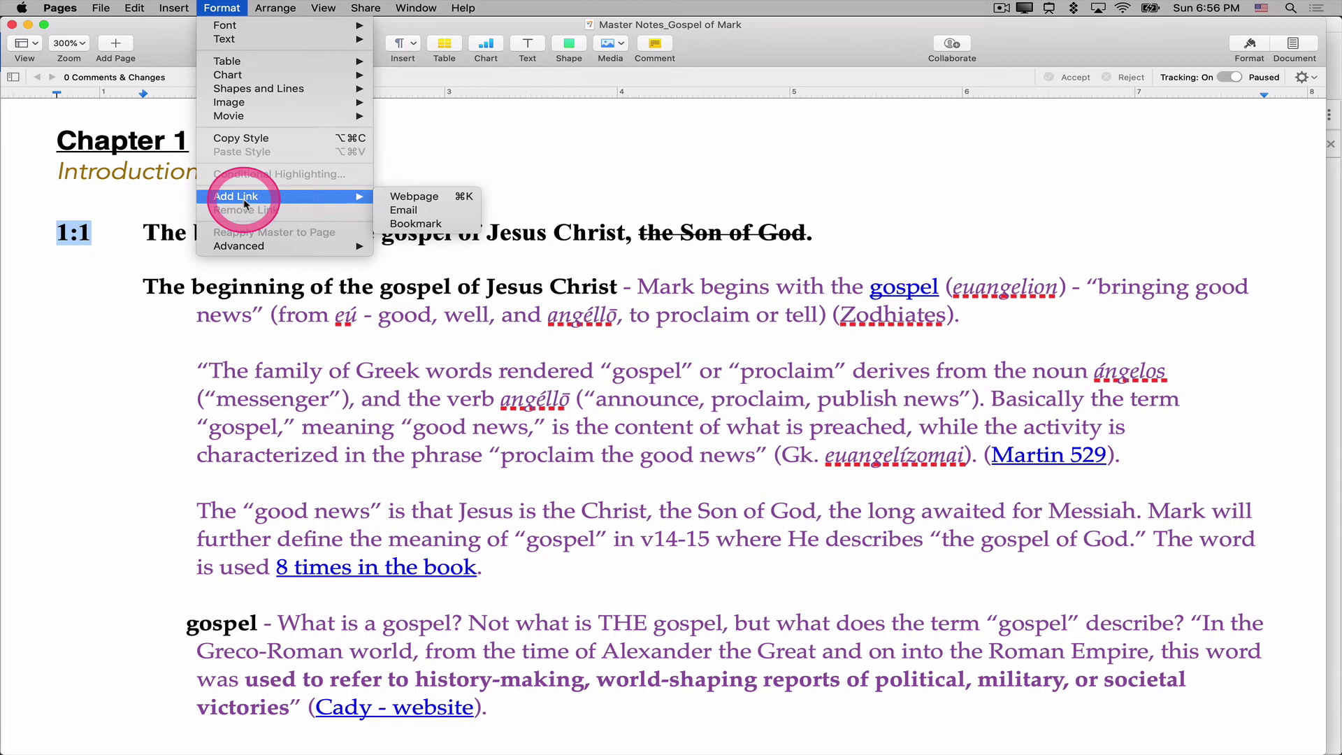
pyautogui.click(434, 200)
# Paste the copied L4 address as the link and open it to confirm Mark 1:1 appears.
pyautogui.click(106, 319)
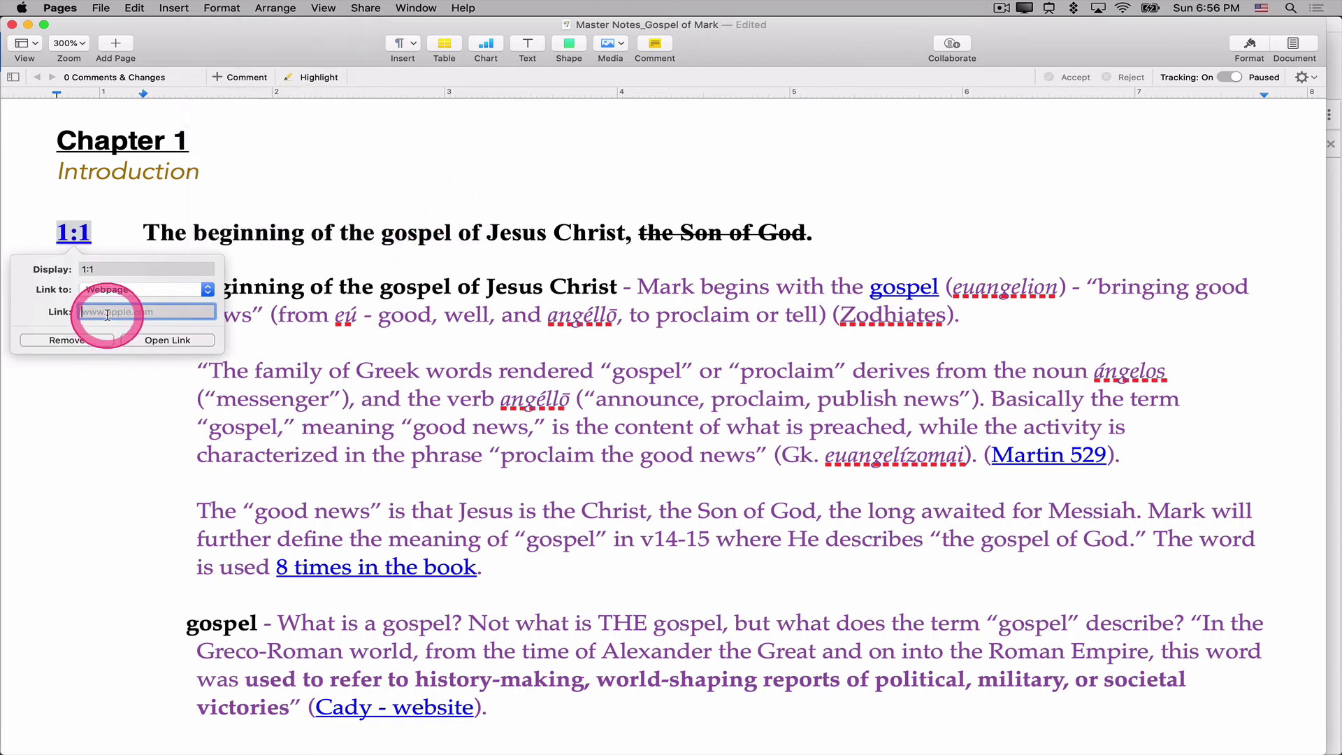
pyautogui.press('super+v')
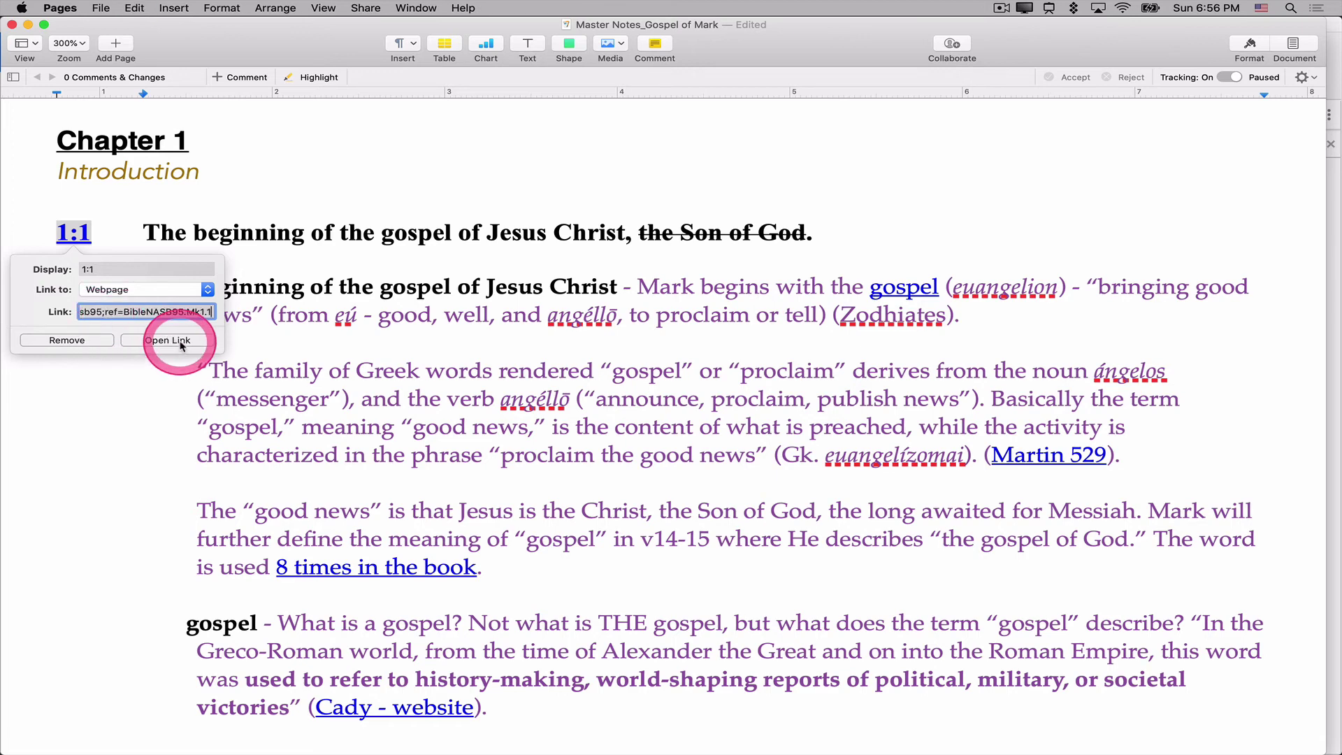
pyautogui.click(167, 341)
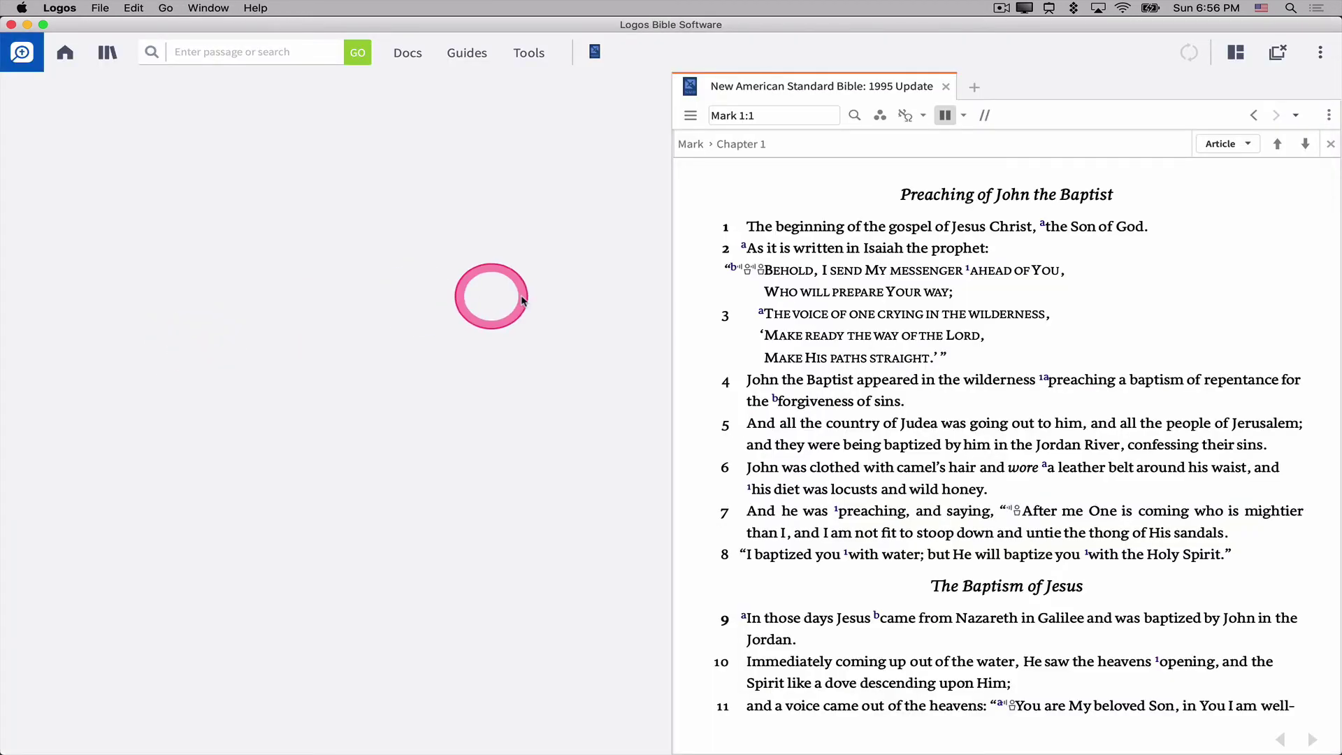
# Close the NASB Mark 1:1 panel in Logos, leaving an empty workspace.
pyautogui.moveTo(706, 749)
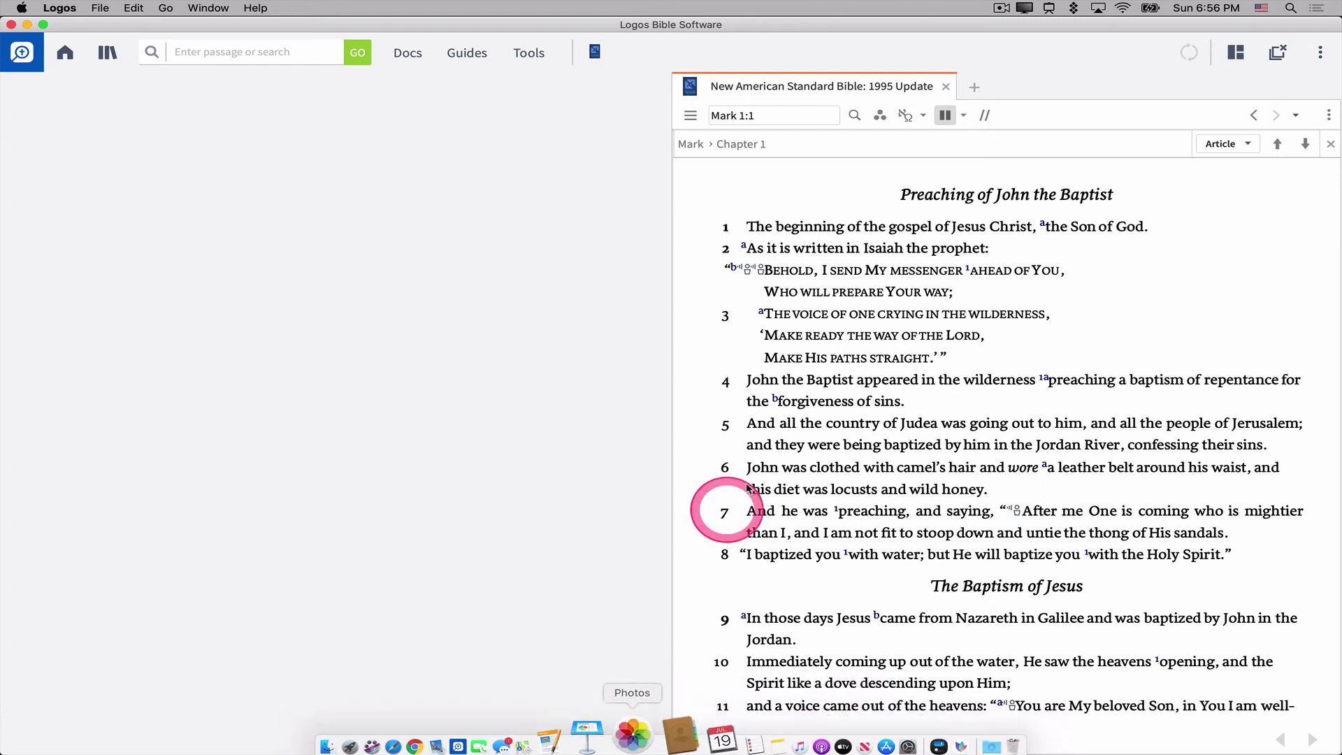
pyautogui.click(945, 87)
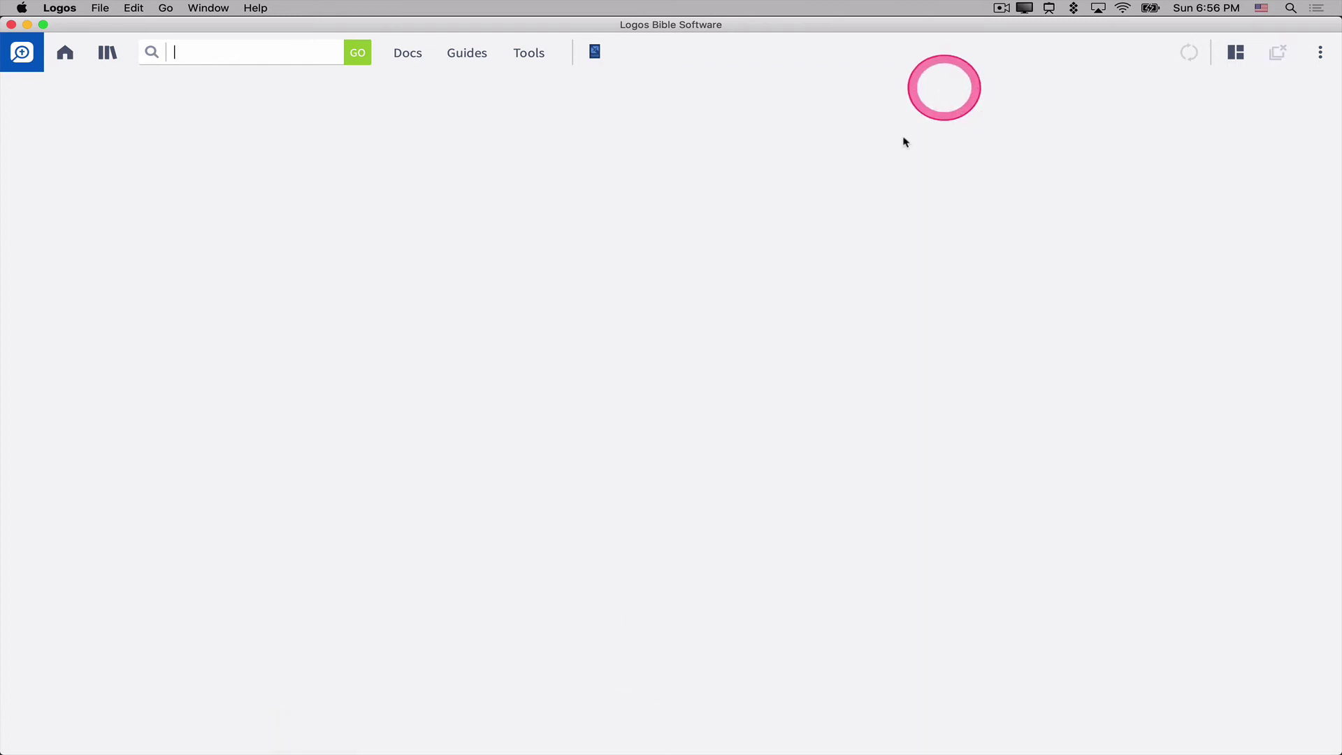
pyautogui.click(750, 595)
# Follow the 1:1 link in Master Notes again to reopen Mark 1:1 in the NASB 1995 Update.
pyautogui.moveTo(696, 743)
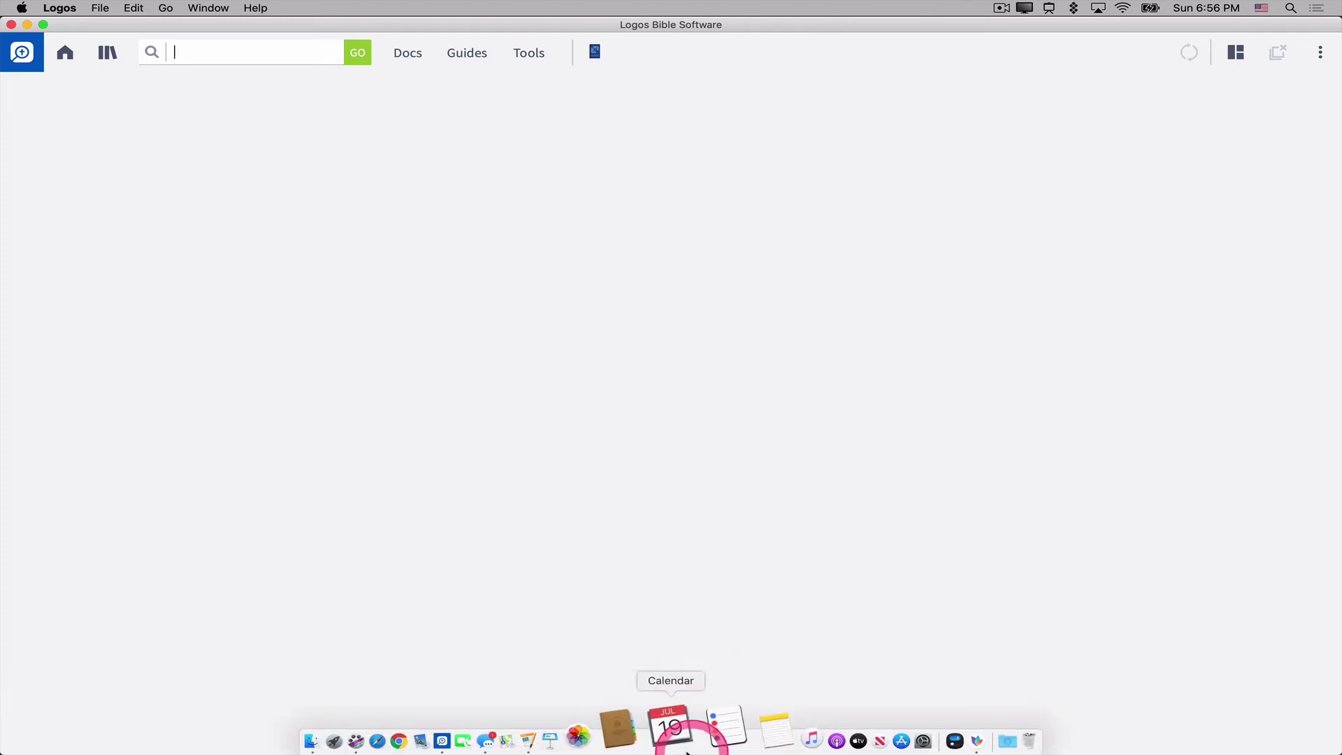
pyautogui.click(589, 727)
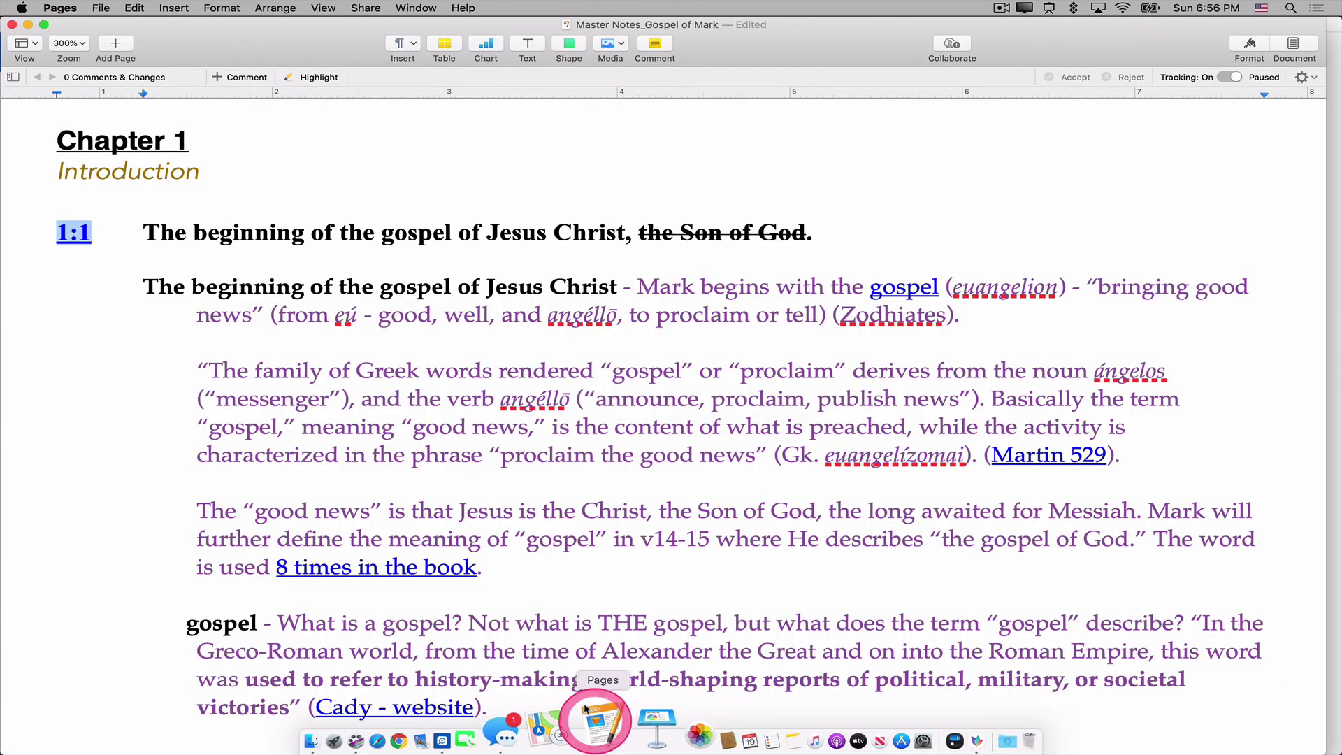
pyautogui.click(74, 233)
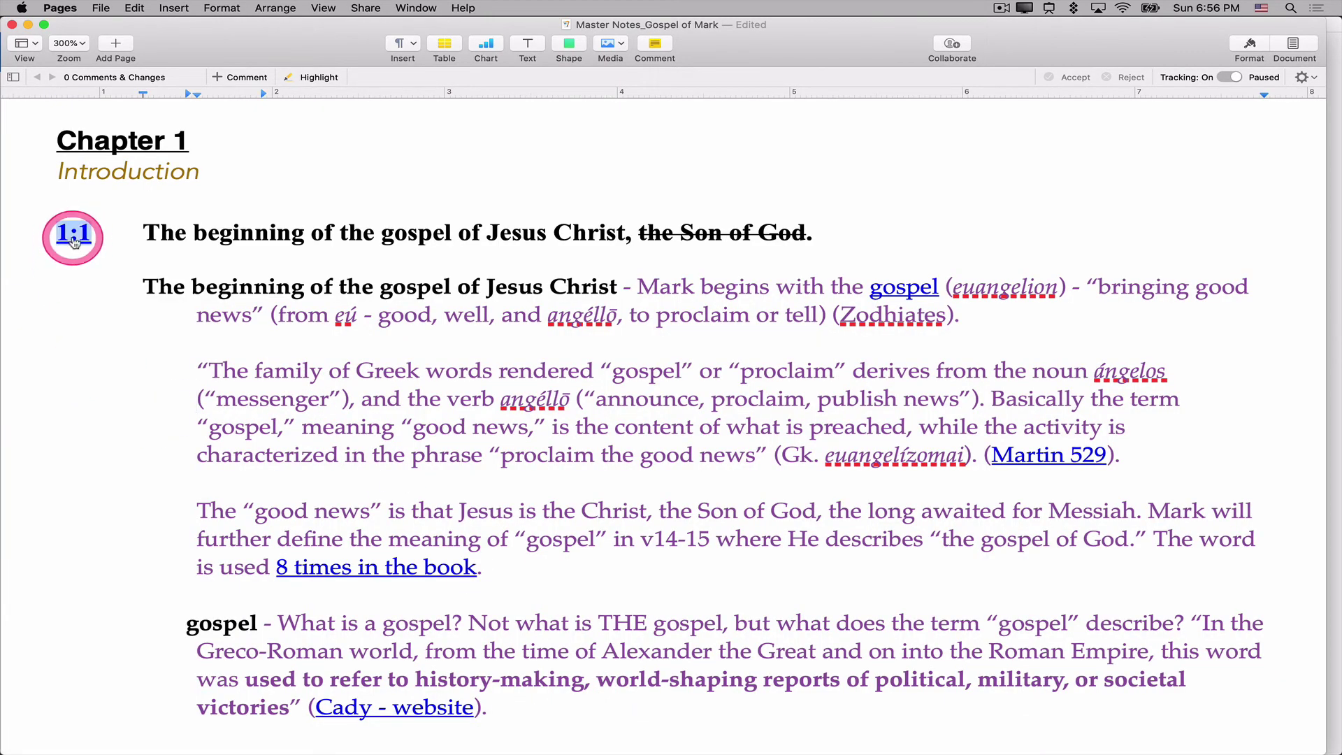
pyautogui.click(179, 315)
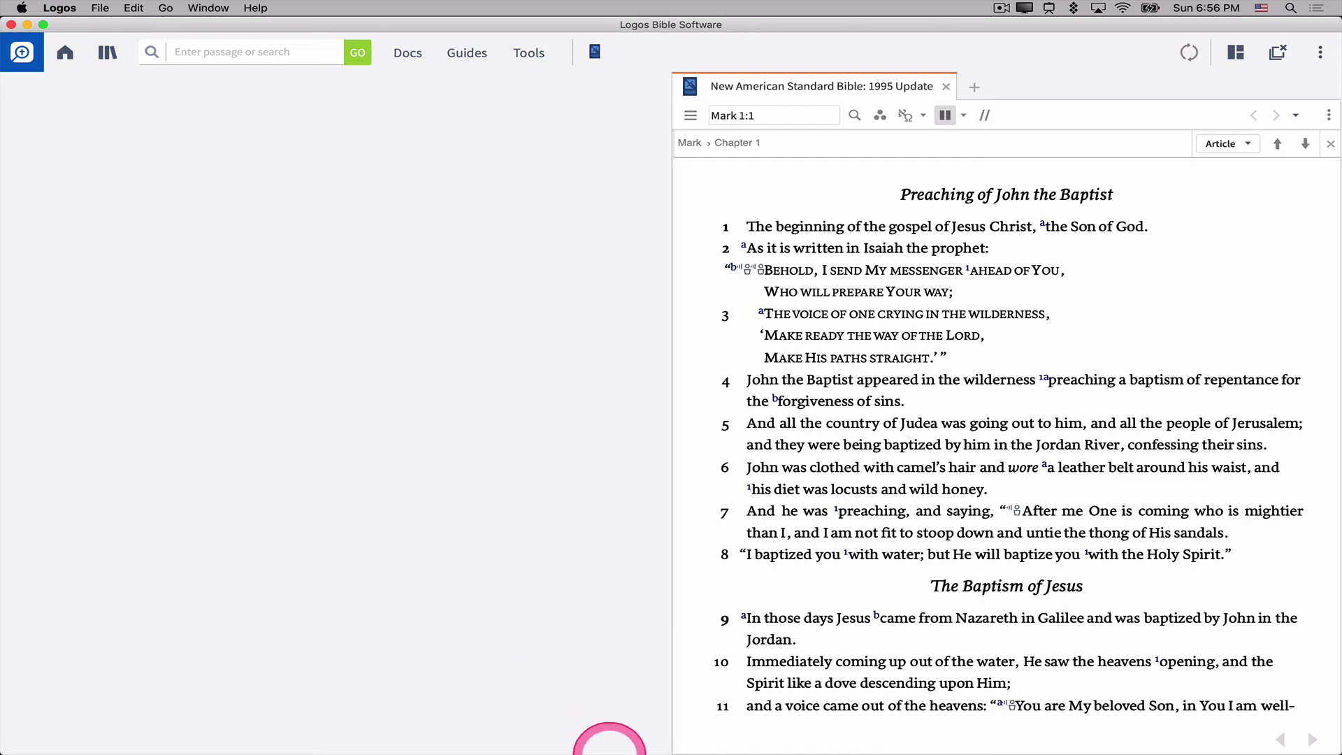
pyautogui.moveTo(515, 741)
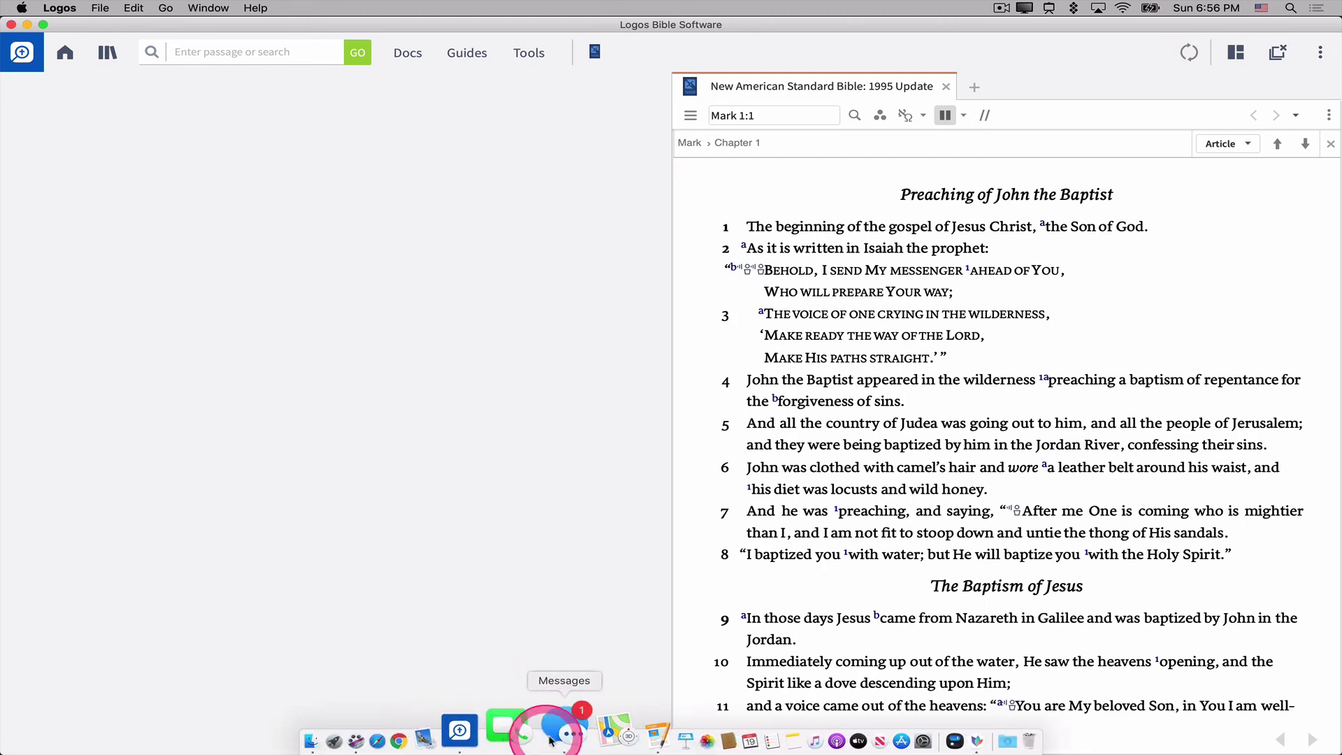
# Scroll the Master Notes down and follow the gospel link to open the Gospel Topic Guide.
pyautogui.click(601, 734)
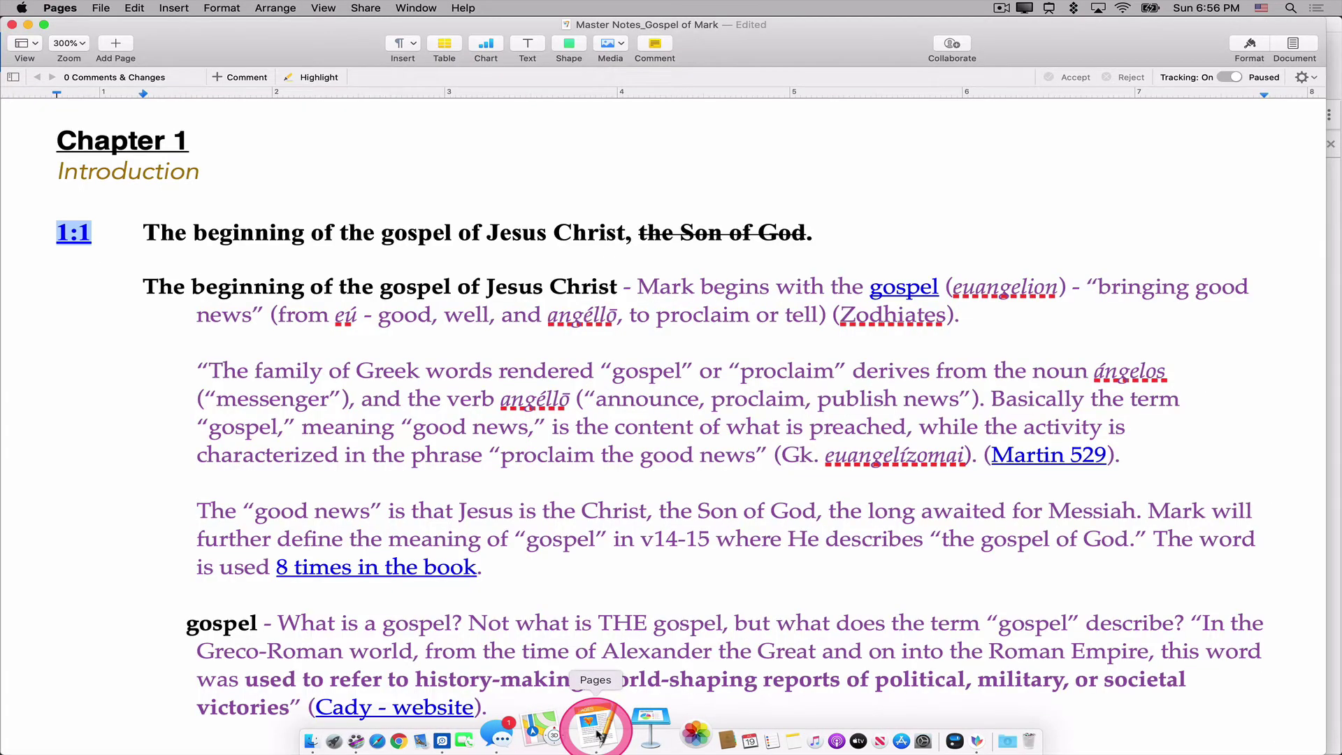
pyautogui.scroll(-4, 434, 384)
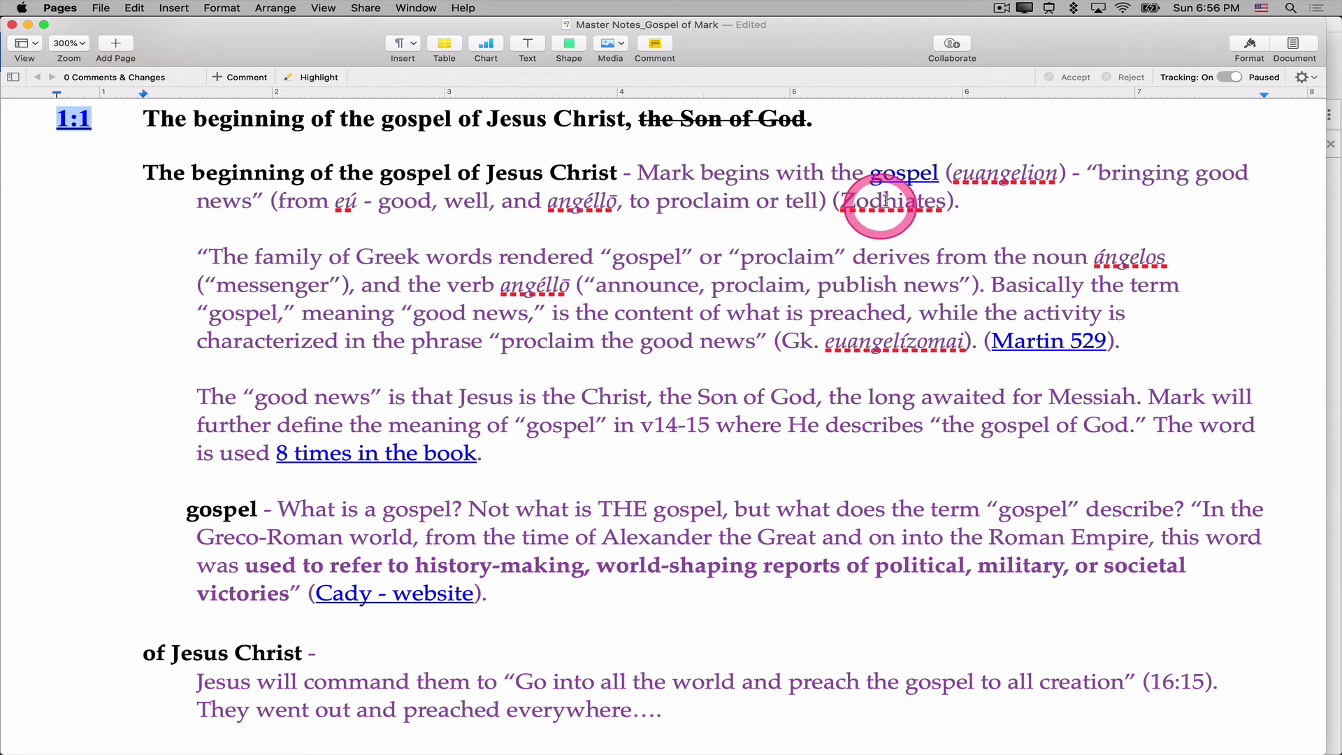
pyautogui.click(899, 180)
pyautogui.click(950, 249)
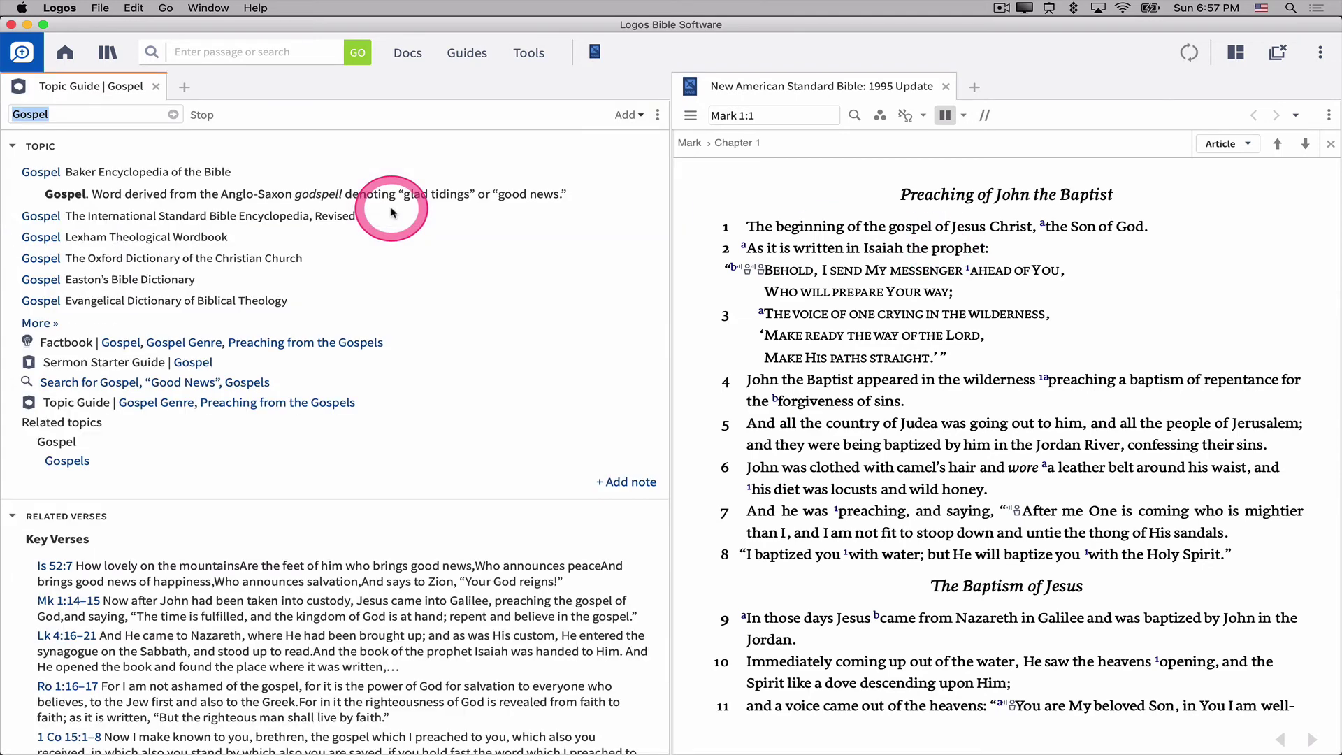
# Copy the Gospel Topic Guide's location as an L4 link, close the guide, and return to Pages.
pyautogui.click(658, 116)
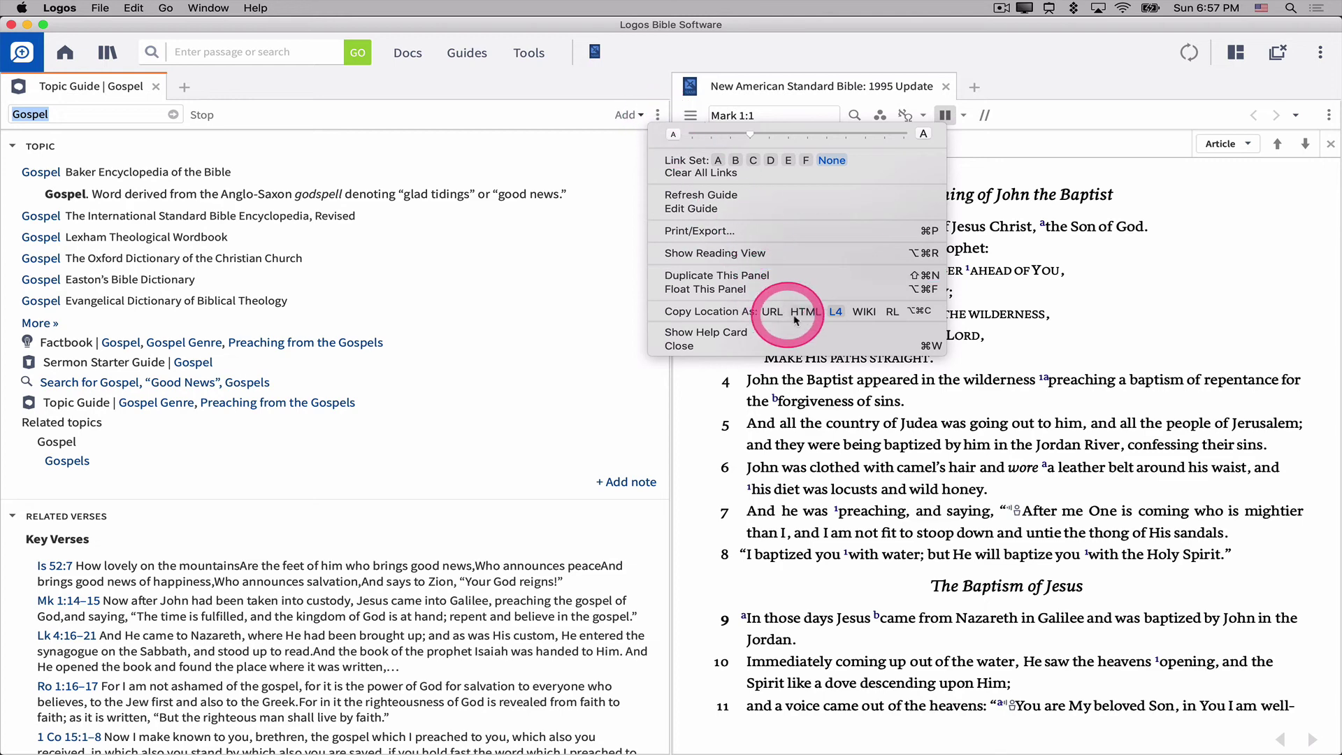
pyautogui.click(837, 313)
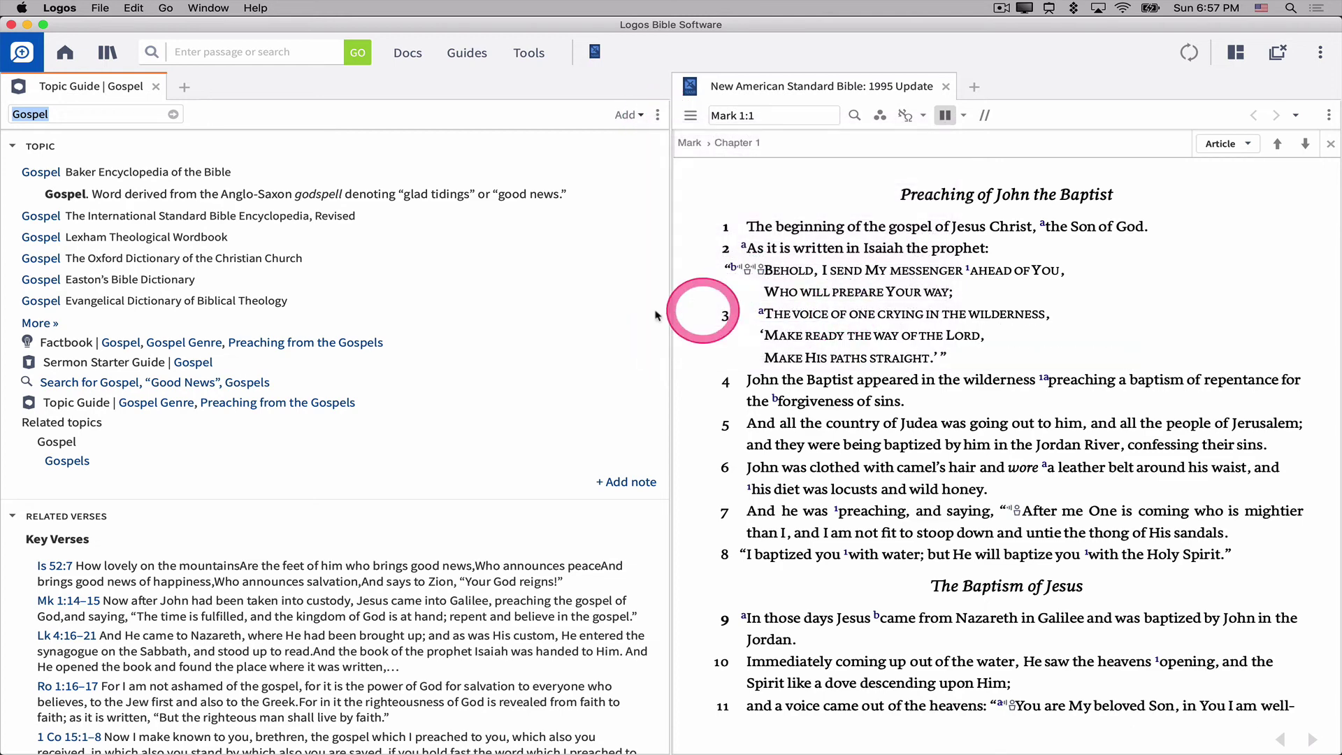
pyautogui.click(155, 86)
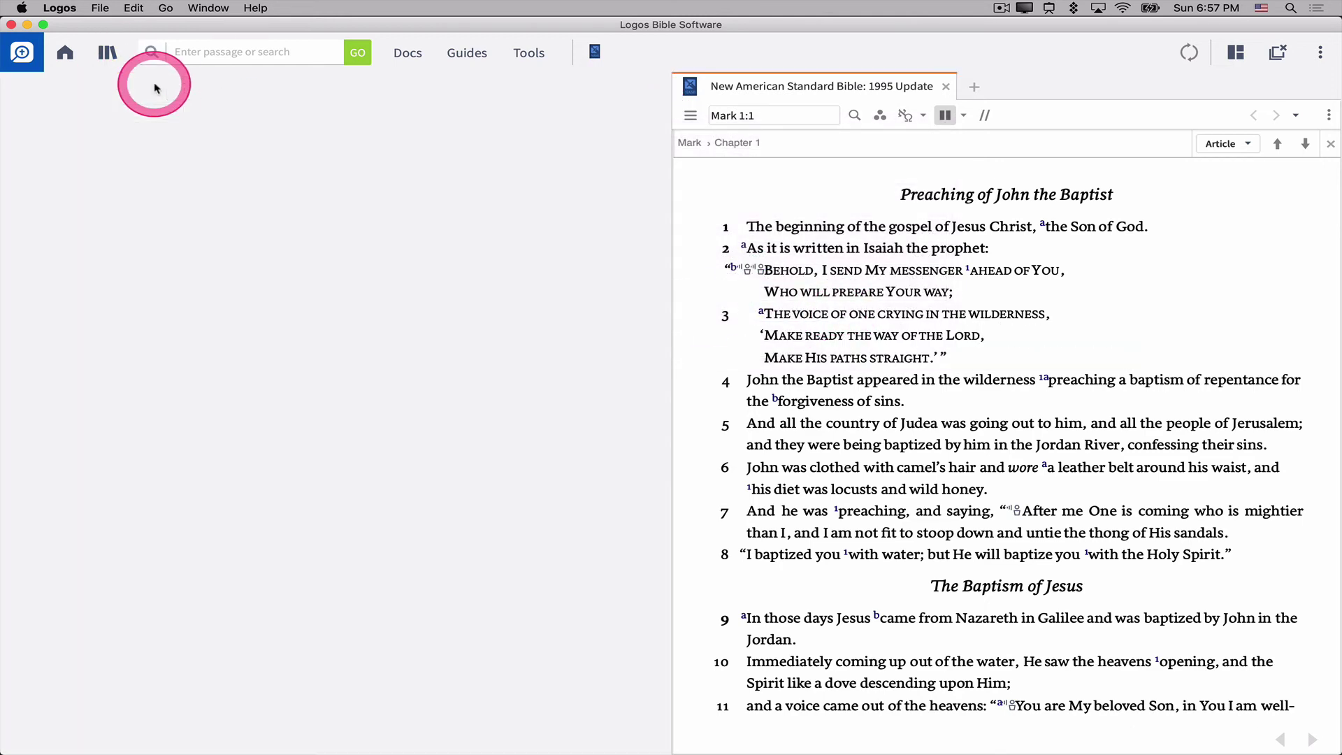
pyautogui.press('super+Tab')
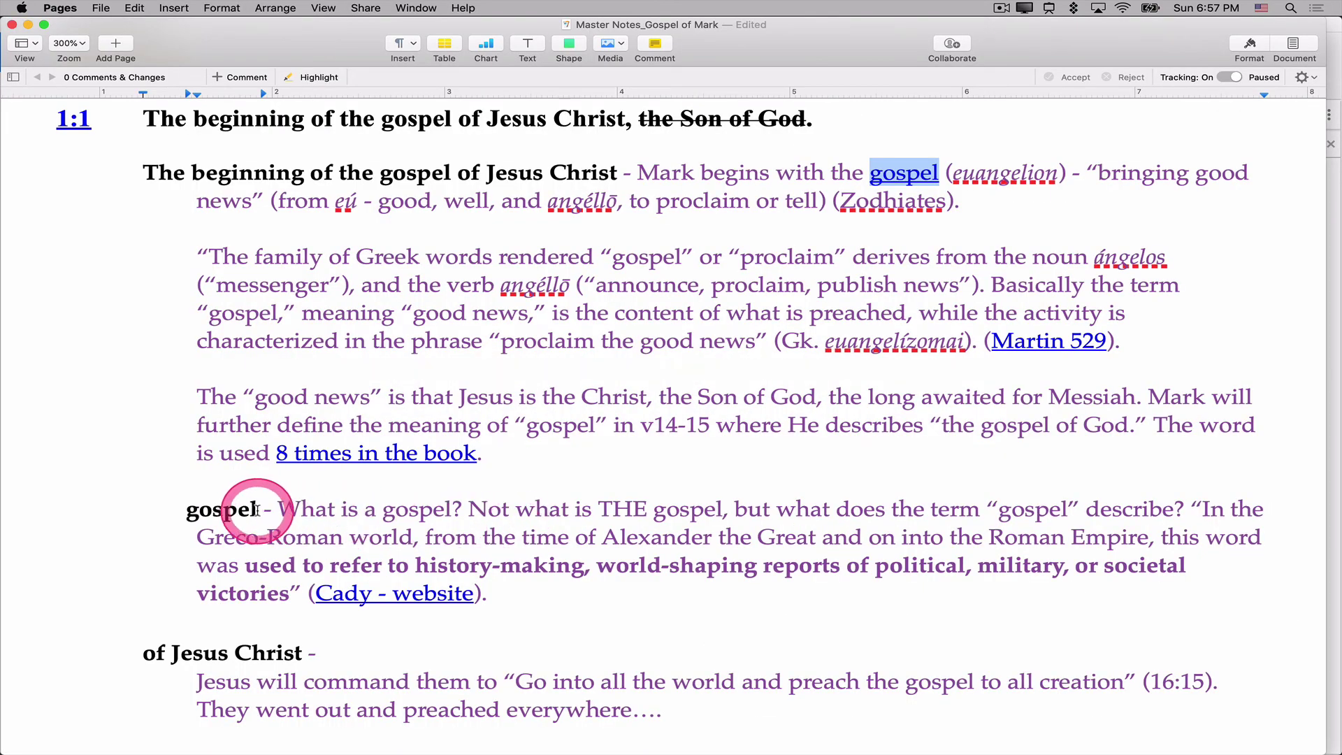
# Add '(Topic Guide)' after the lower gospel heading and link it to the copied Topic Guide address.
pyautogui.click(259, 511)
pyautogui.write('(')
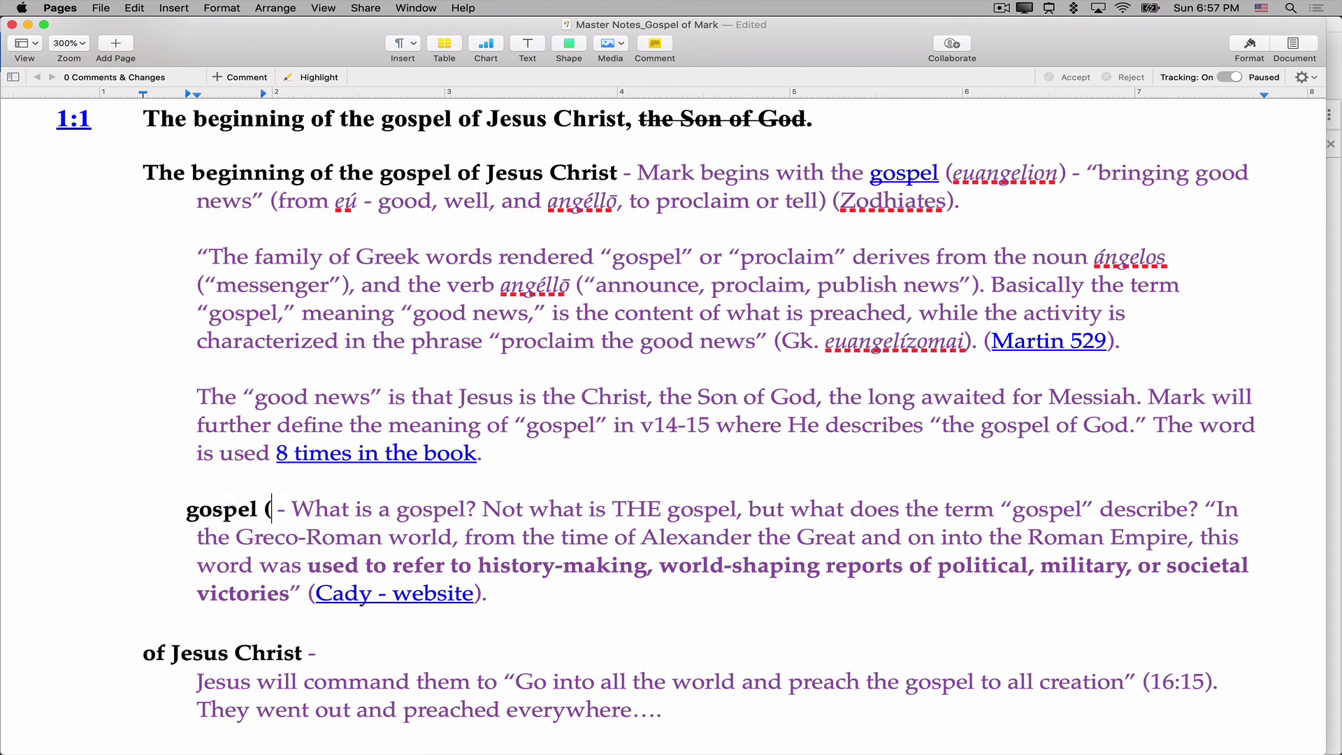
pyautogui.write('Topi')
pyautogui.write('c Guide')
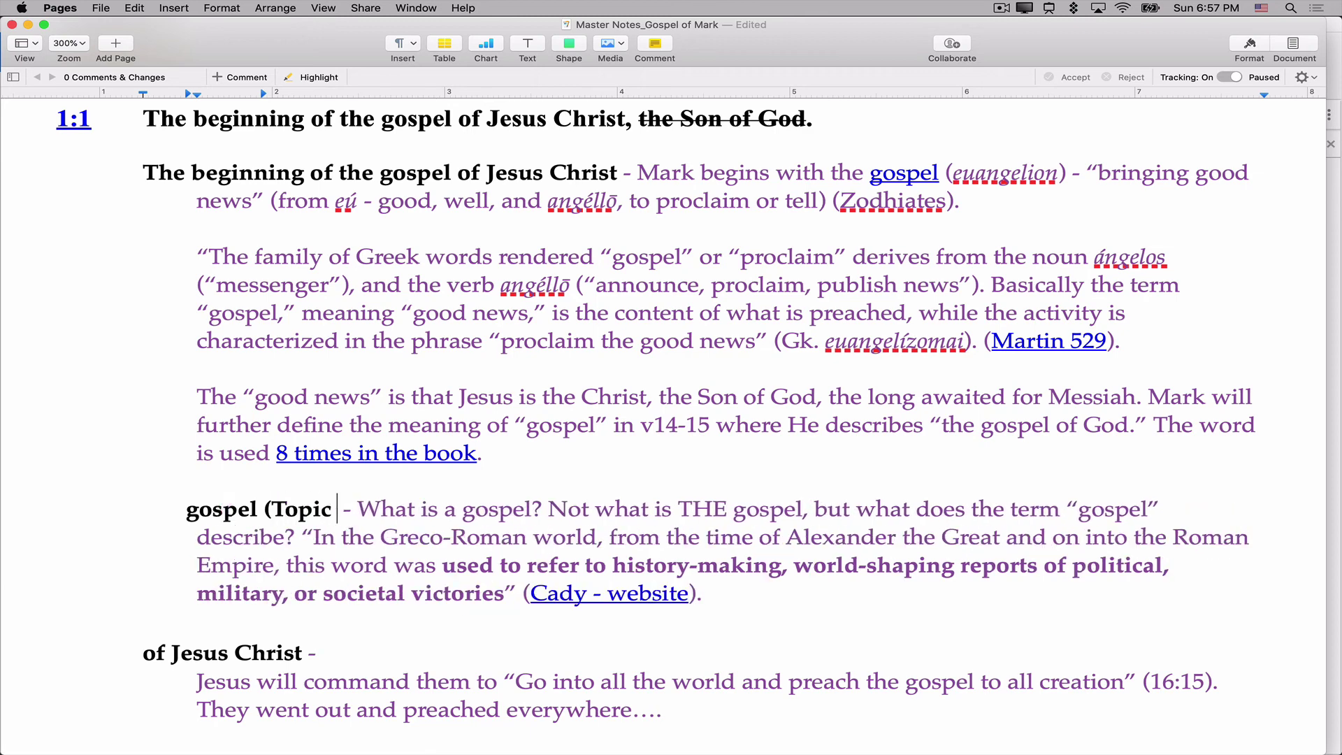
pyautogui.write(')')
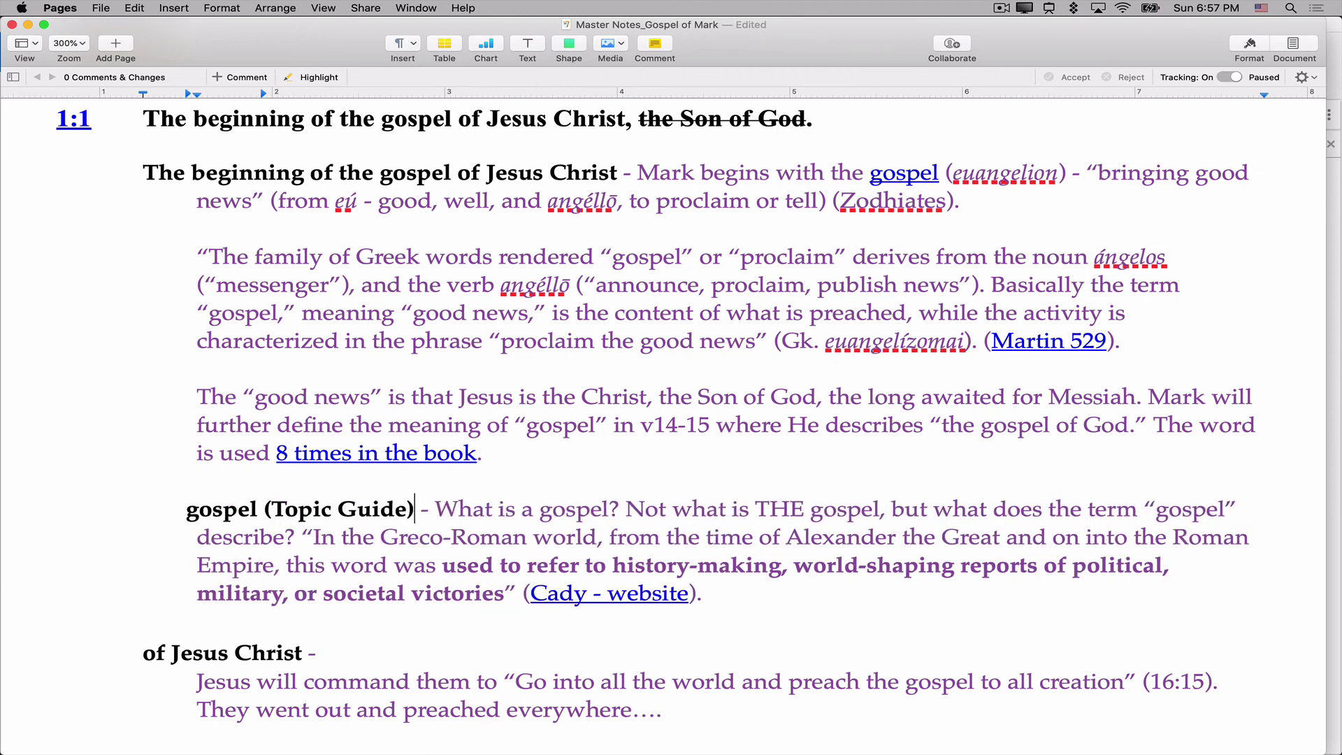
pyautogui.moveTo(416, 510); pyautogui.dragTo(264, 511)
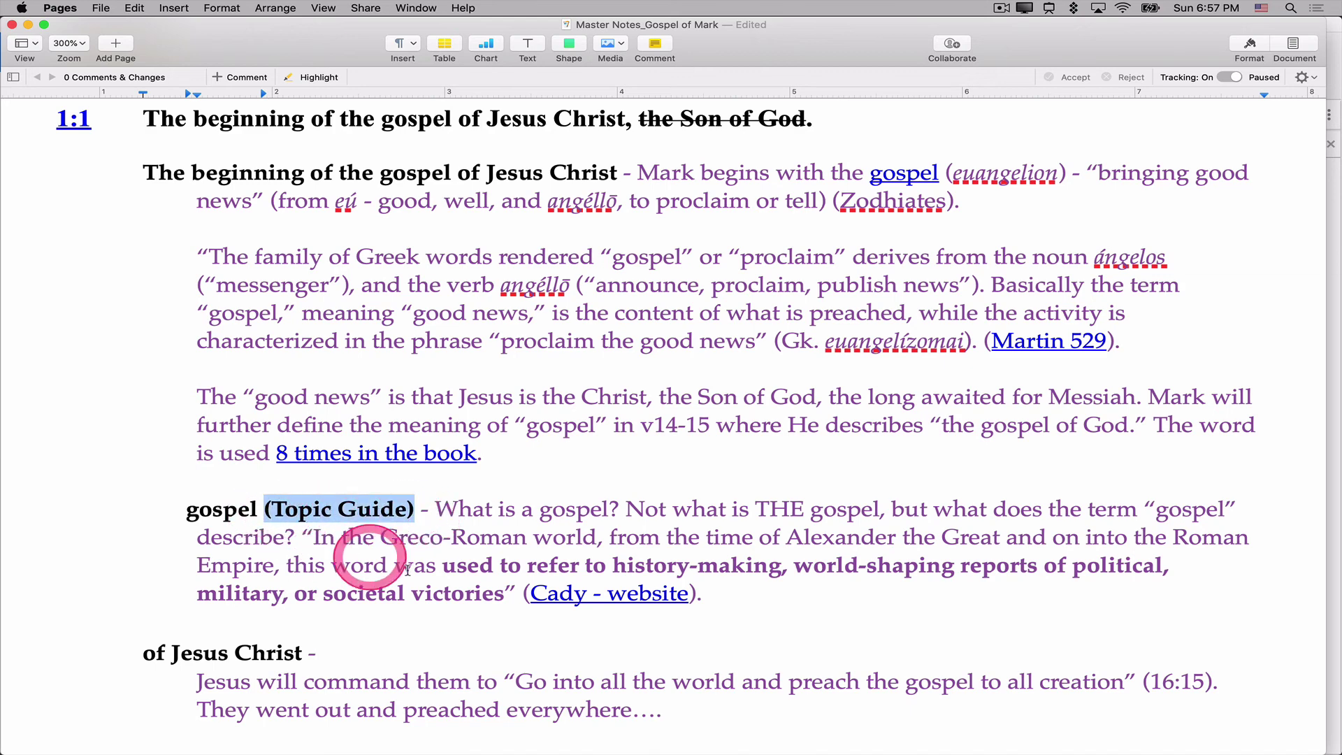
pyautogui.press('super+k')
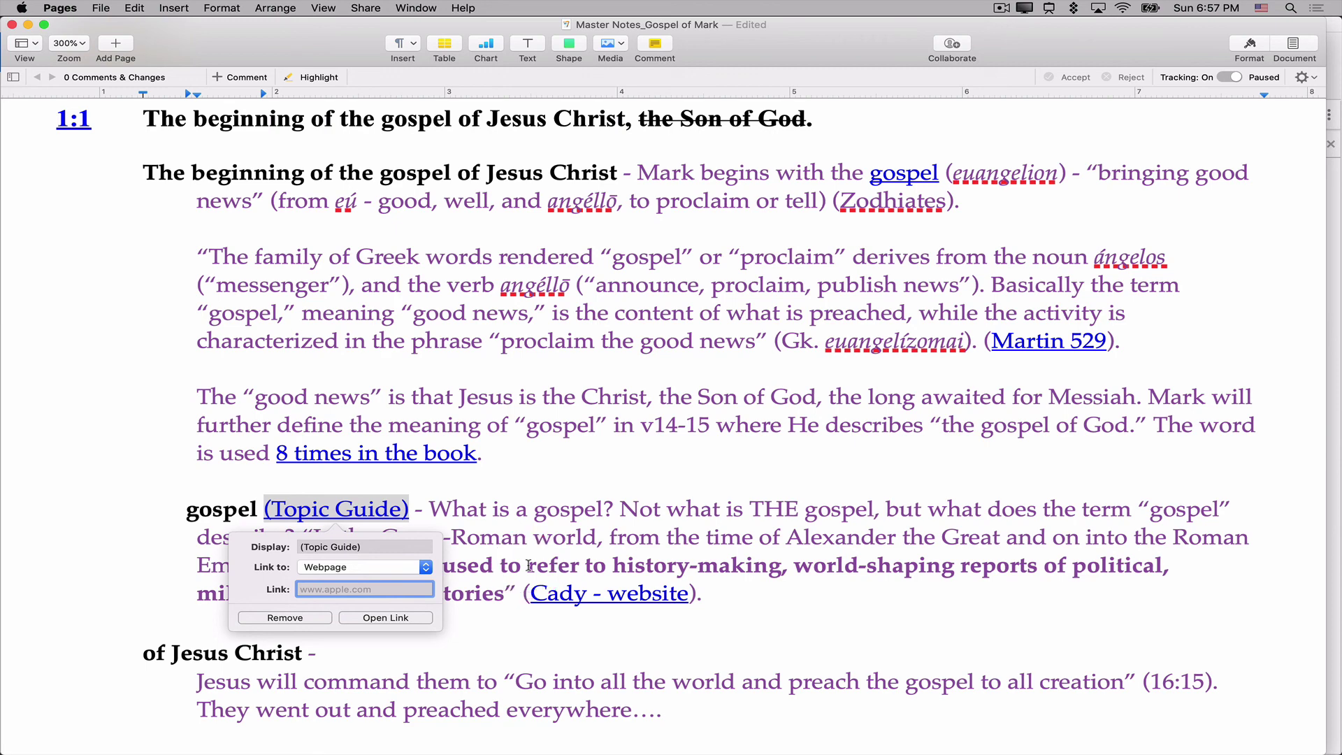
pyautogui.press('super+v')
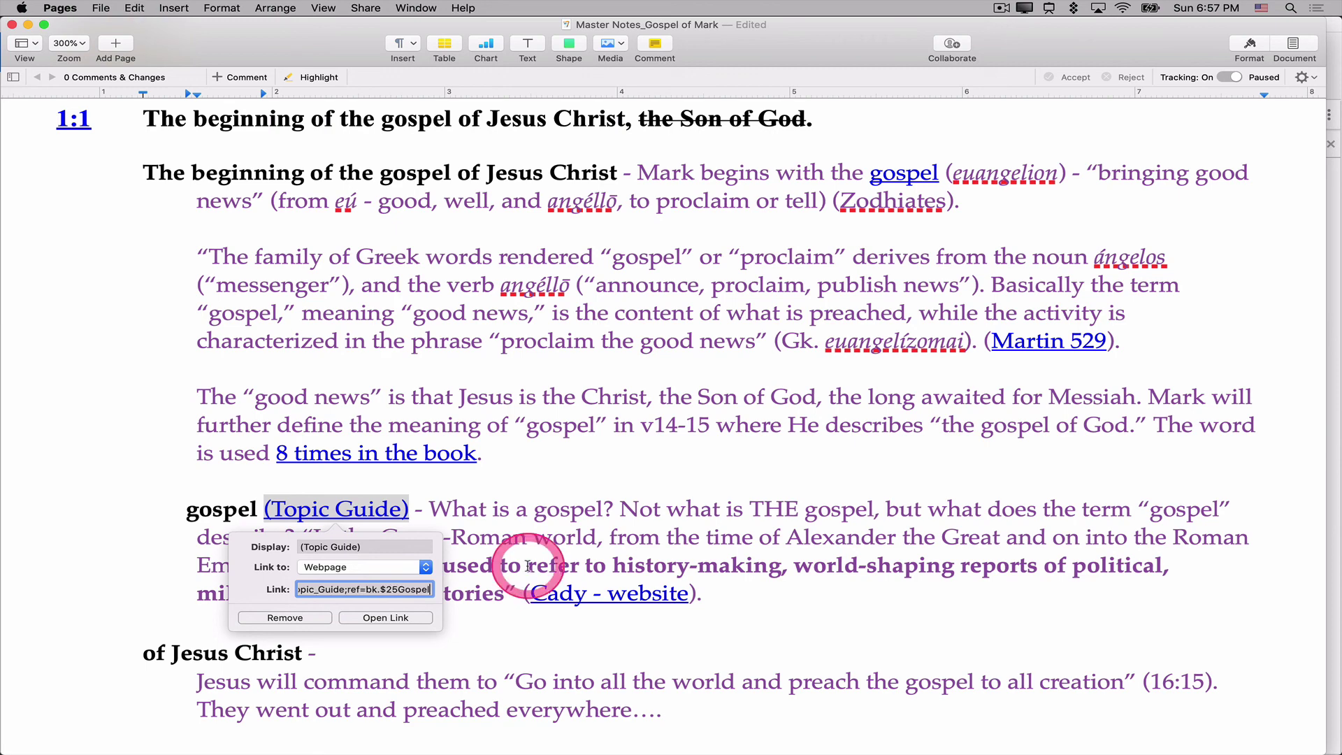
pyautogui.click(470, 632)
pyautogui.click(747, 637)
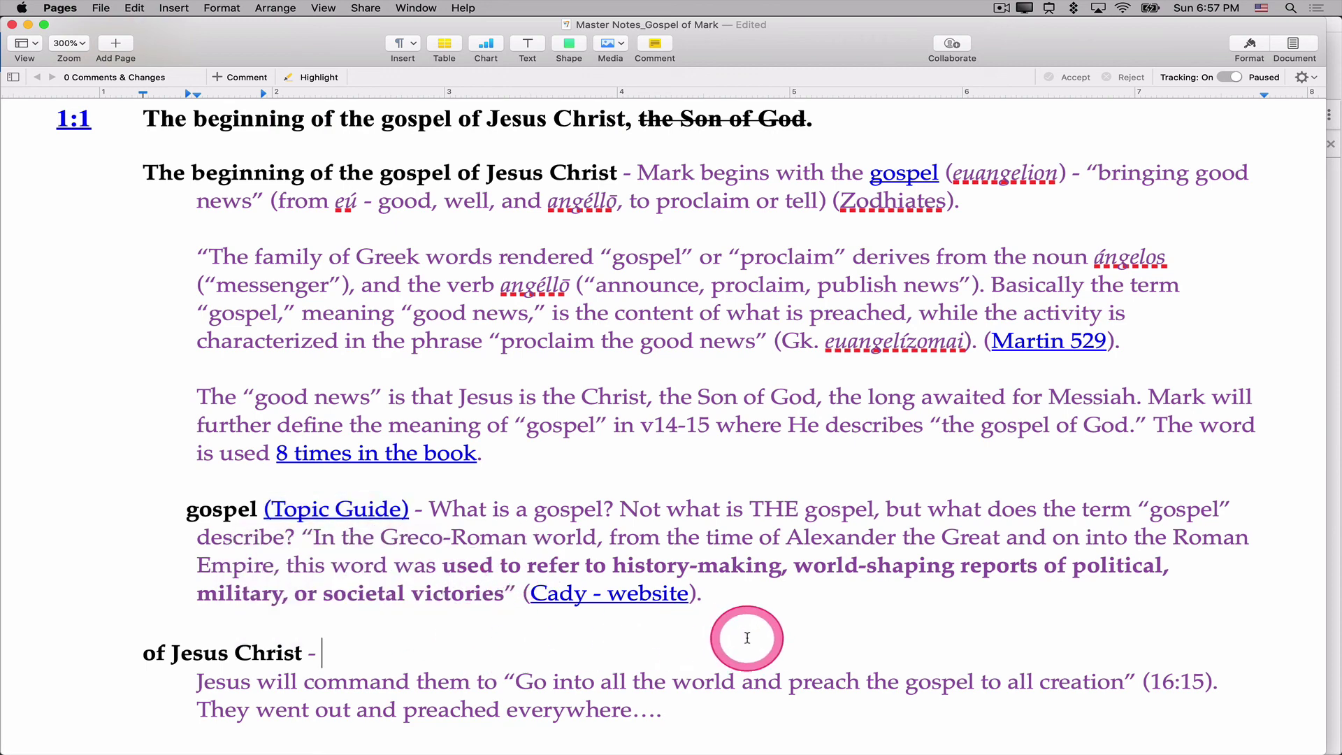
# Follow the (Topic Guide) link to open Topic Guide | Gospel in Logos beside Mark 1:1.
pyautogui.click(353, 520)
pyautogui.click(385, 584)
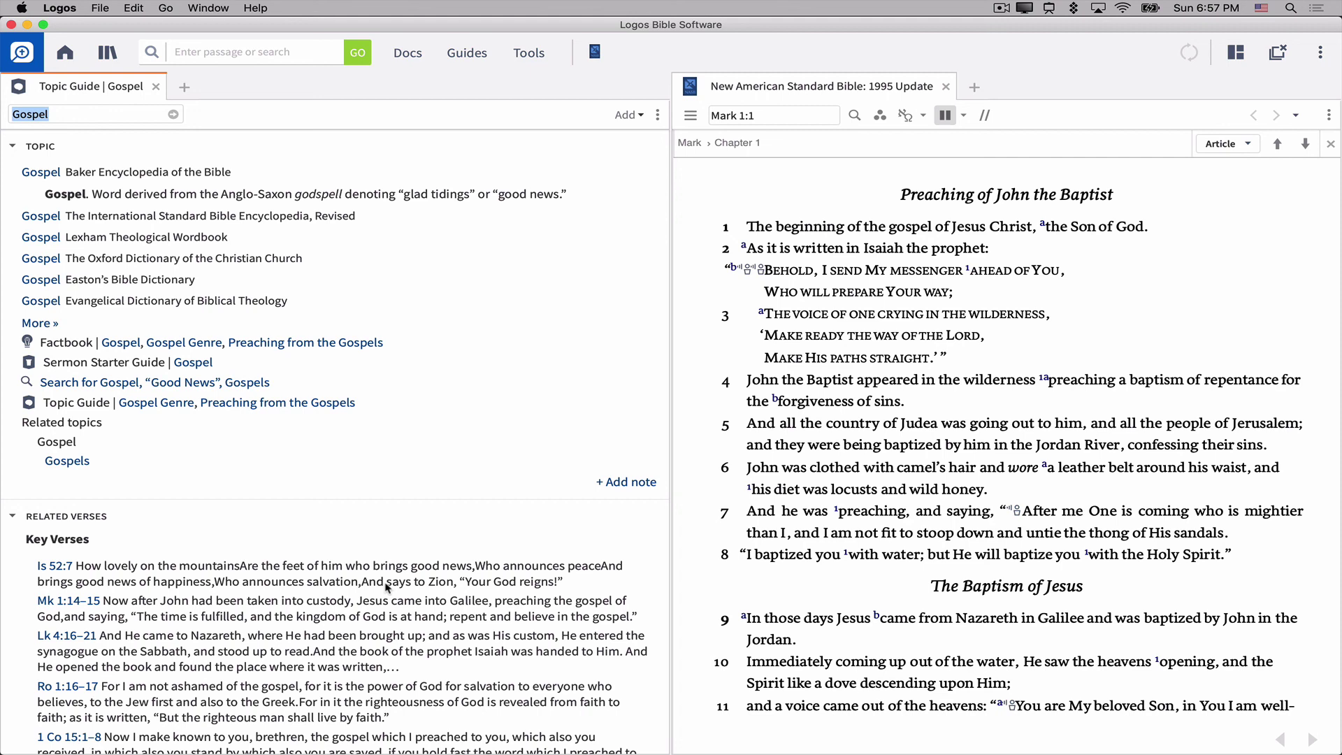
pyautogui.moveTo(386, 587); pyautogui.dragTo(312, 494)
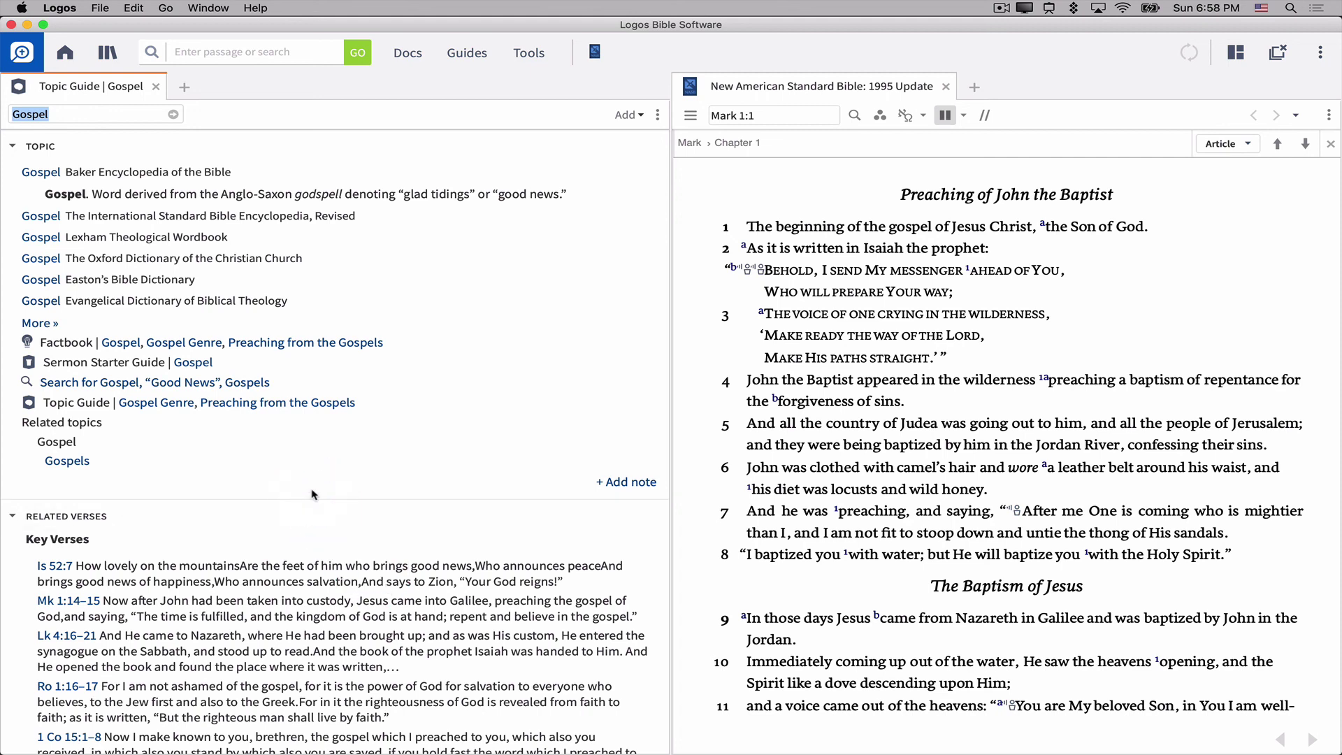